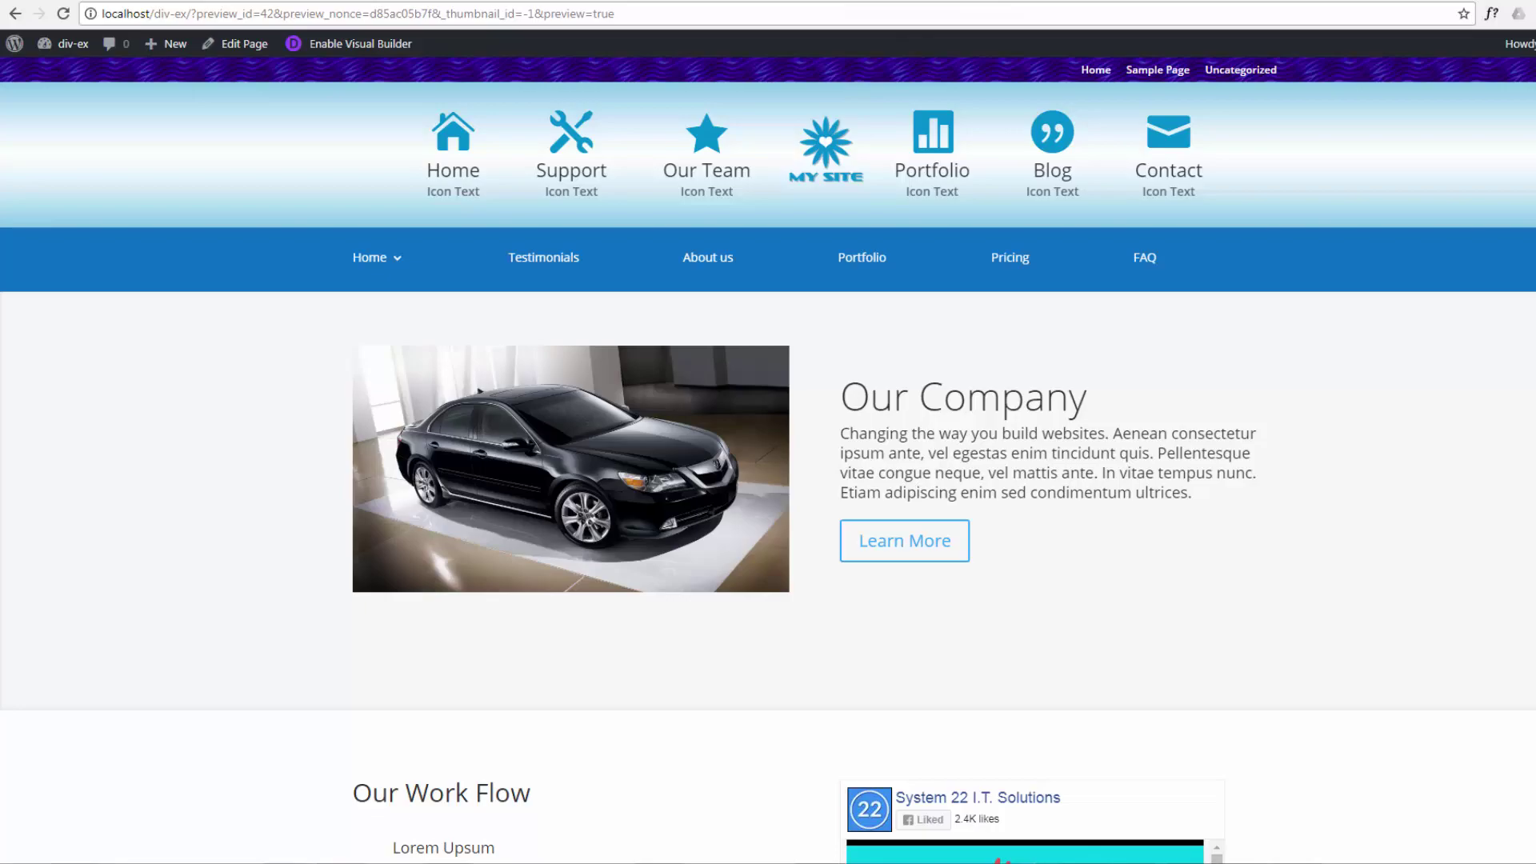
- Look at the finished div-x mega menu example, then return to the div-ex preview
left_click(1120, 2)
mouse_move(439, 95)
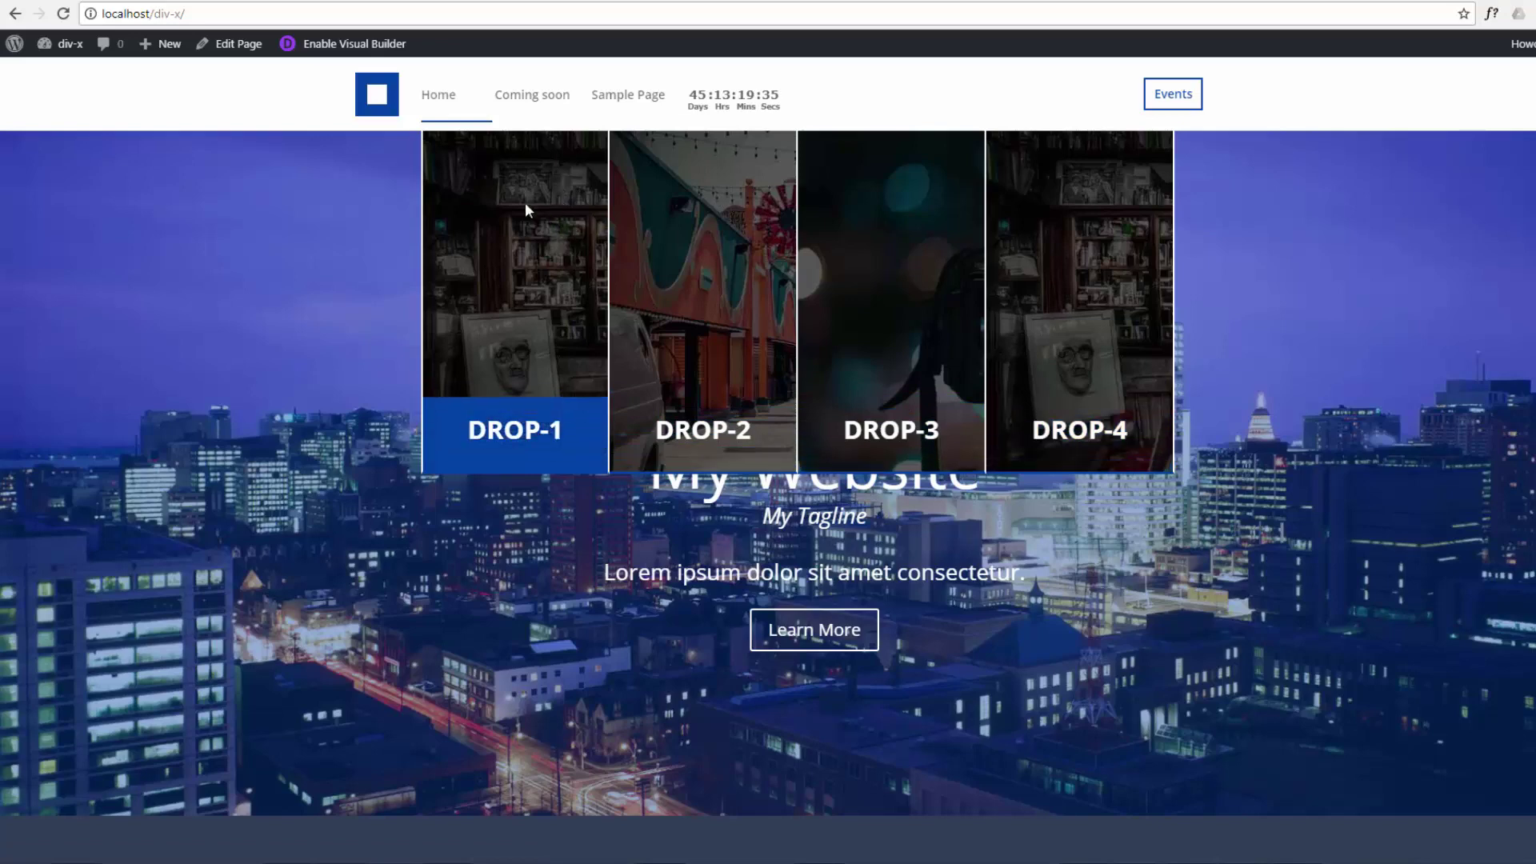
left_click(1098, 2)
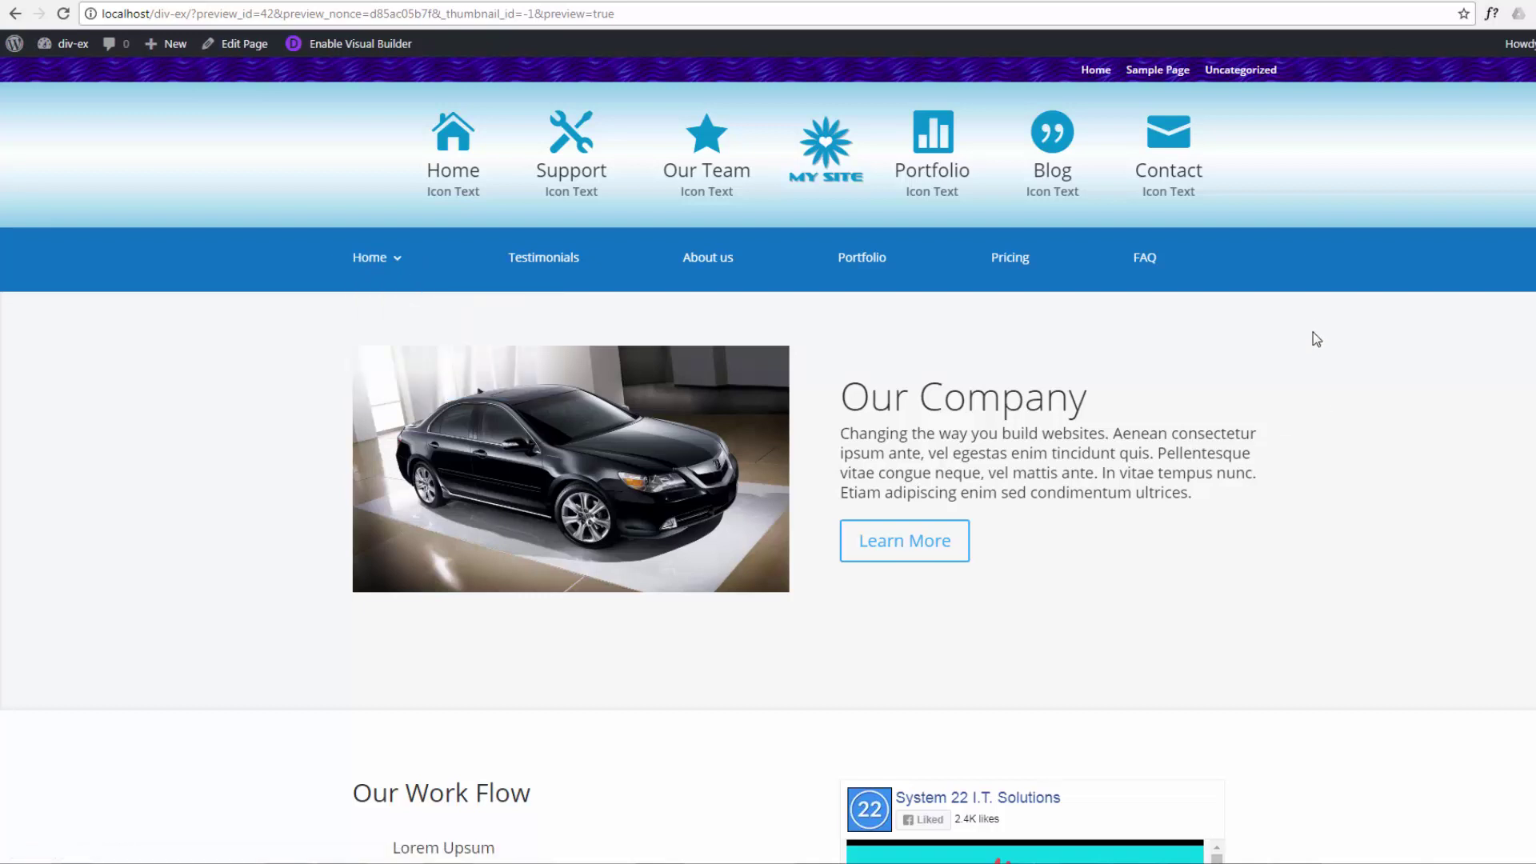
mouse_move(372, 257)
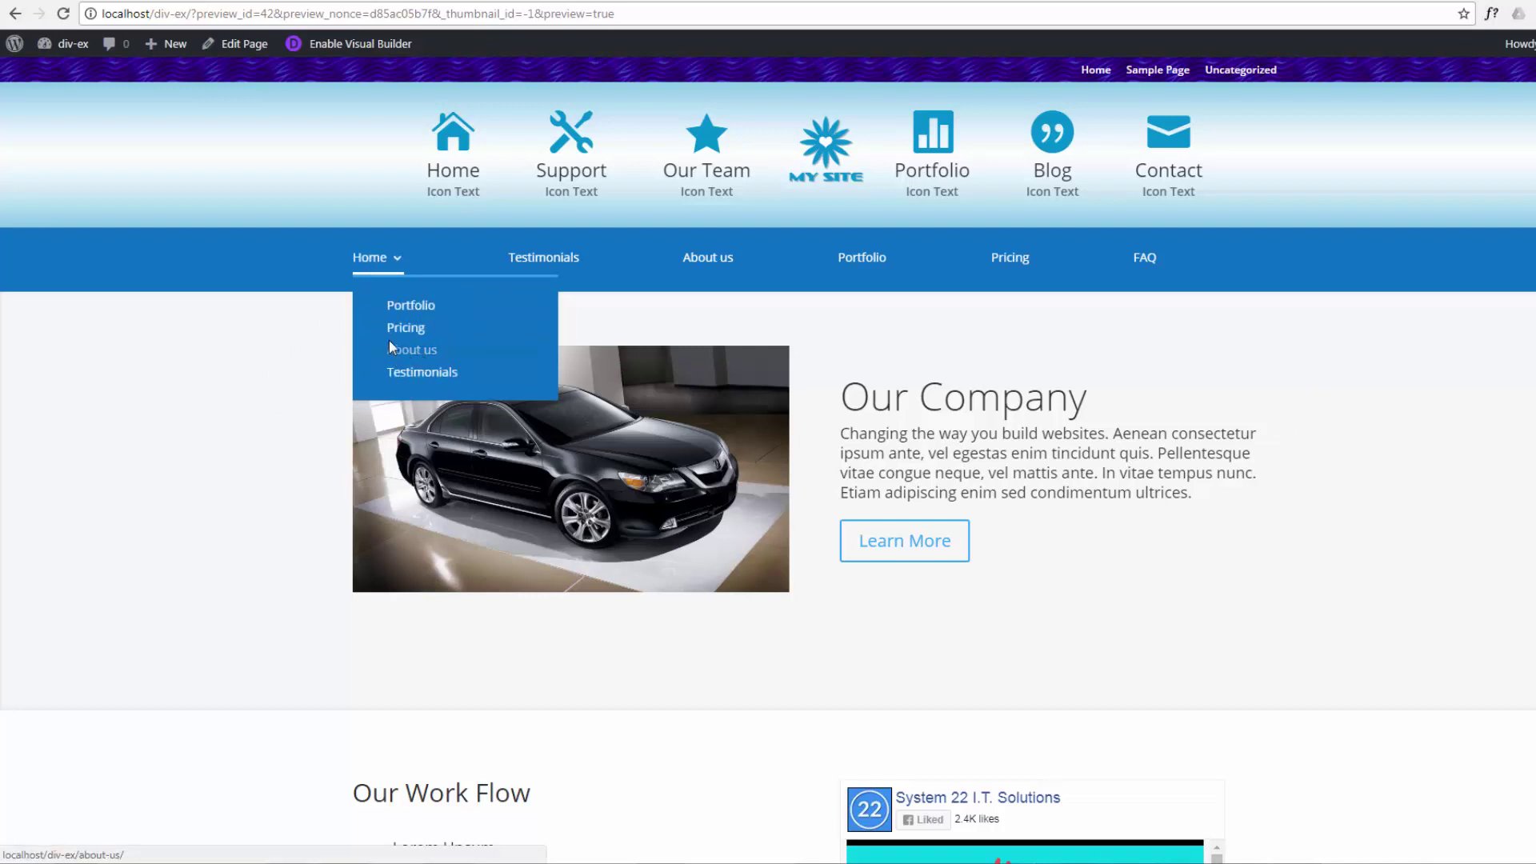
- Inspect the Home dropdown and find its .nav li ul rule in the Styles pane
right_click(368, 299)
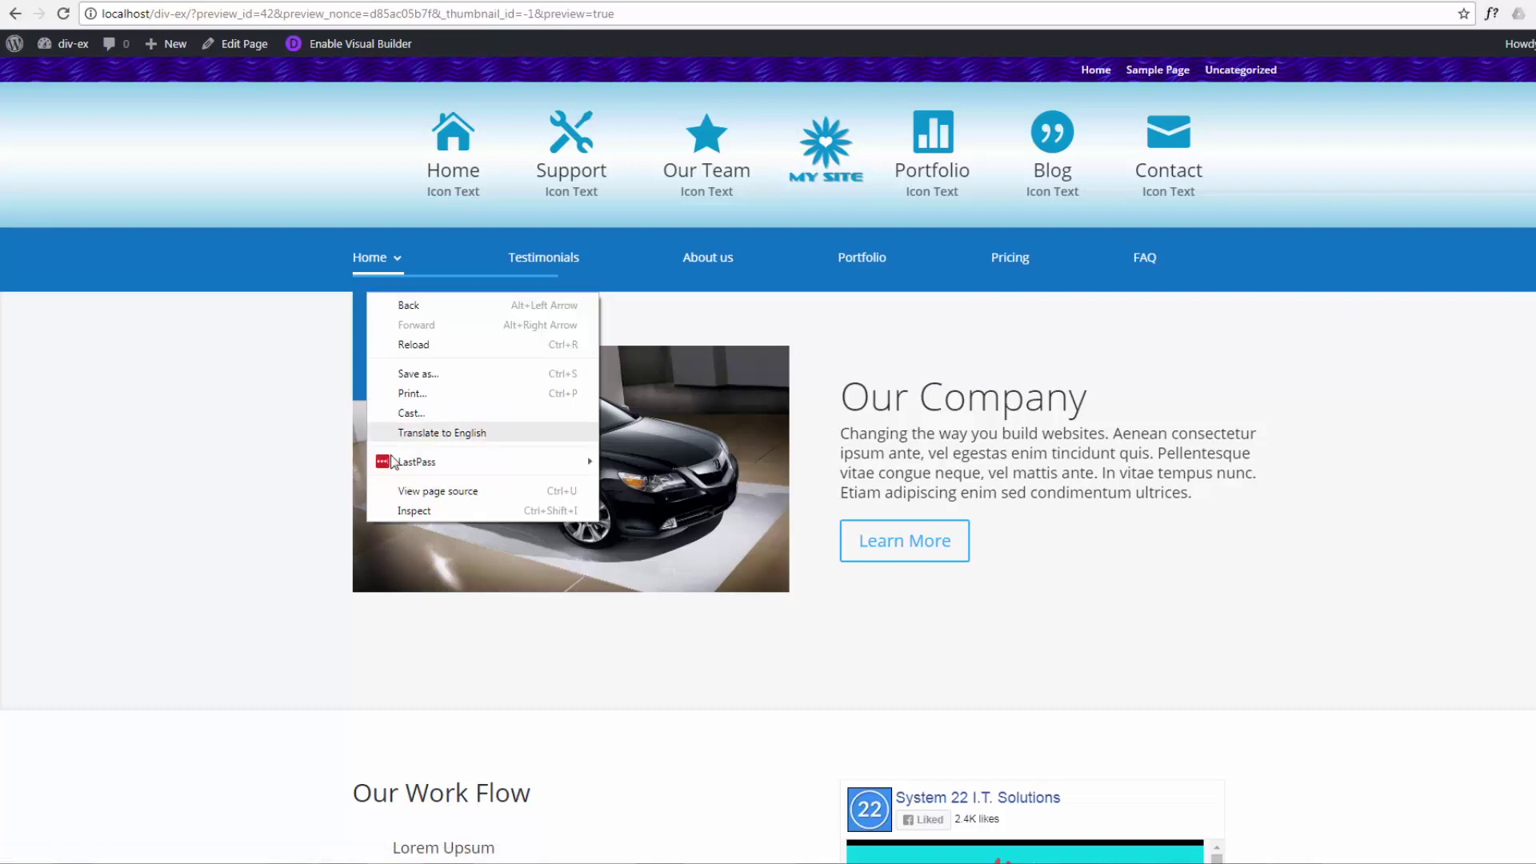
key("Escape")
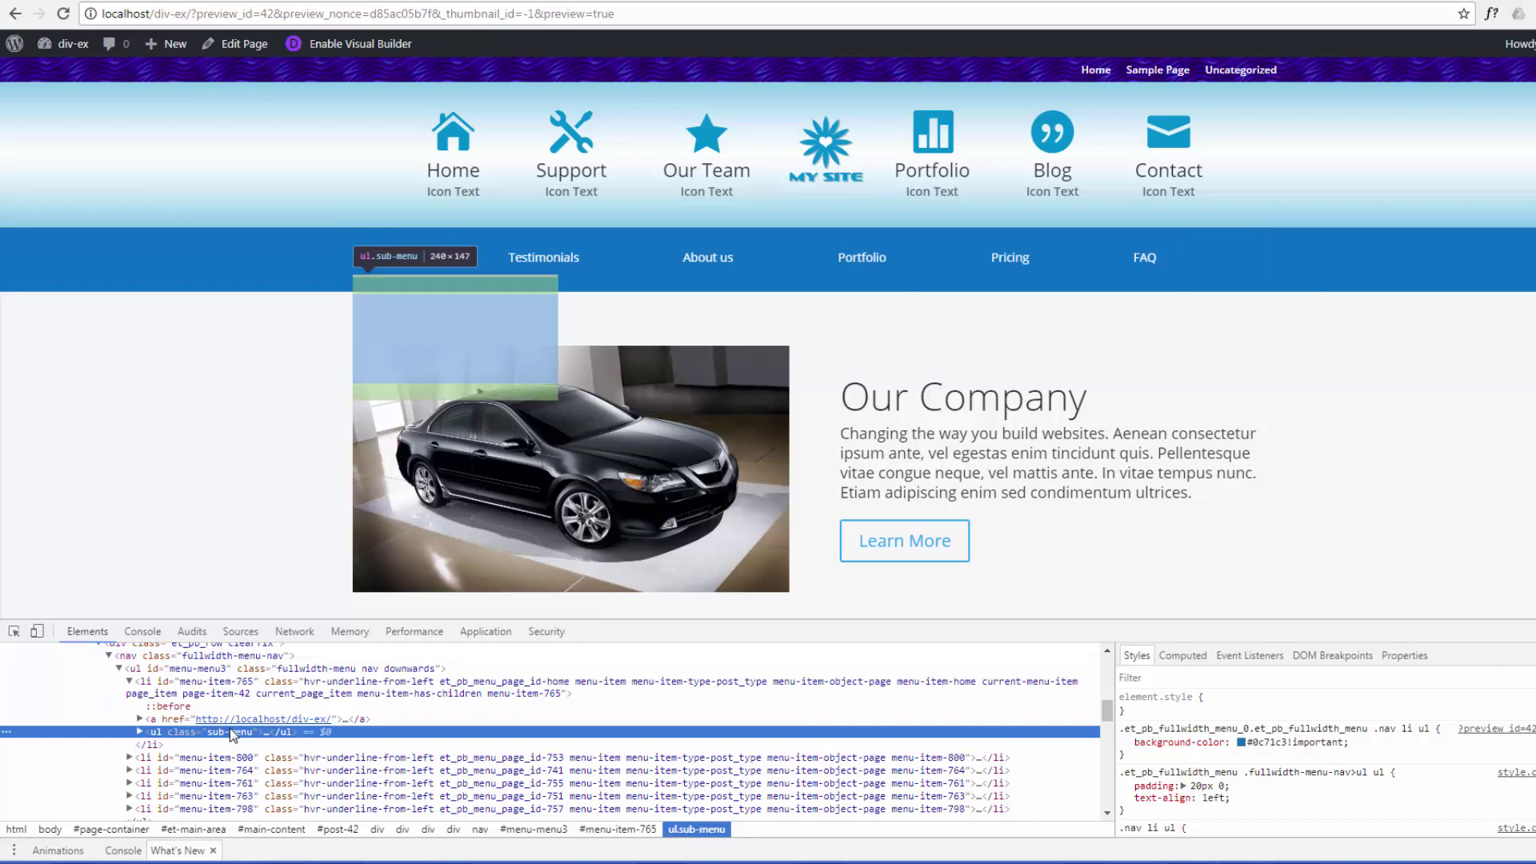
scroll(231, 736, "up", 2)
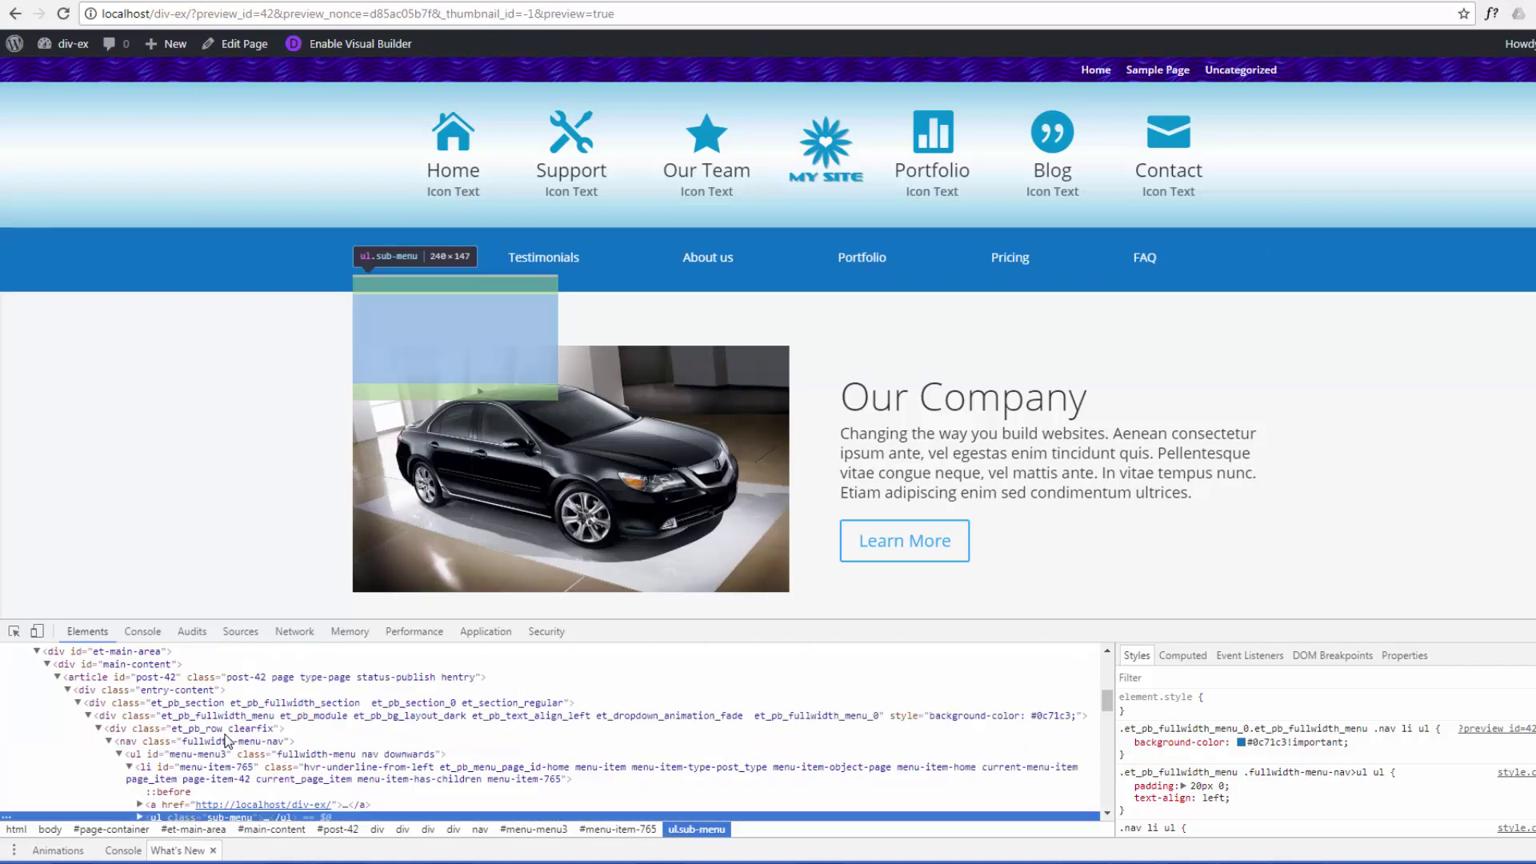
scroll(228, 740, "down", 2)
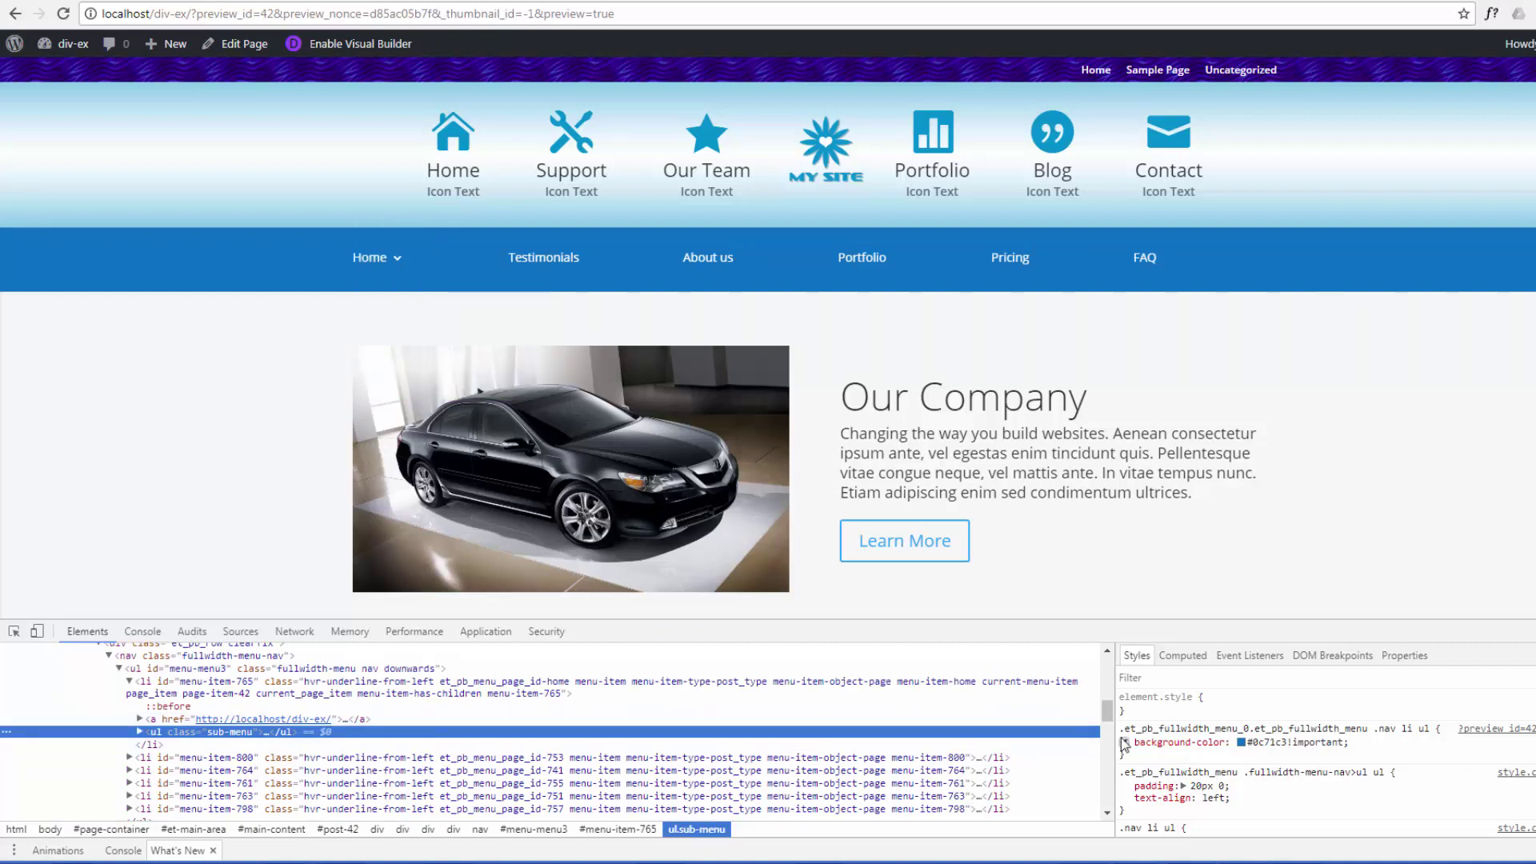
scroll(1304, 825, "down", 2)
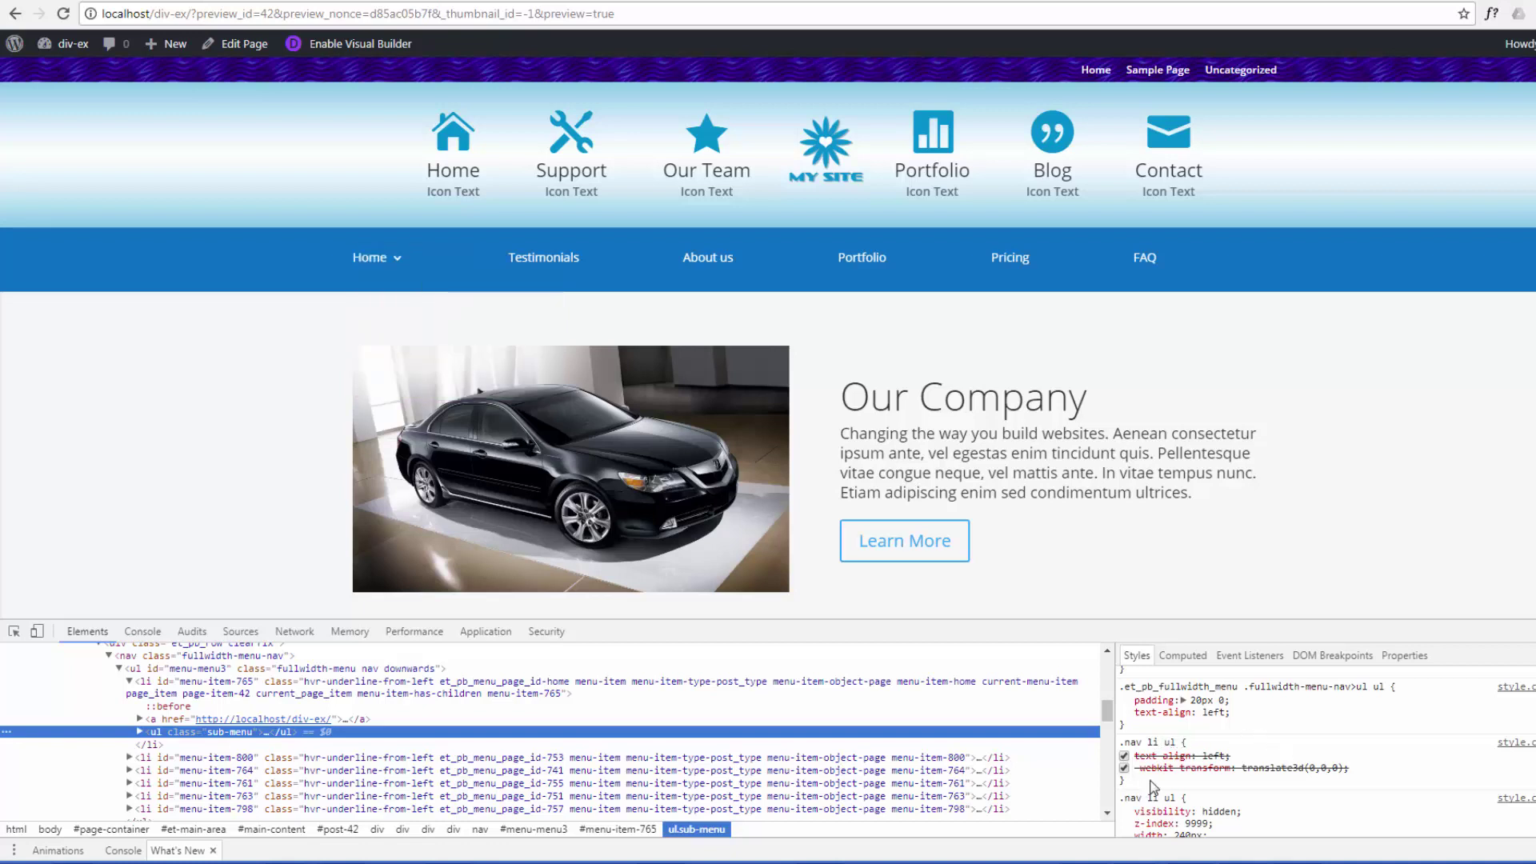
- Add width: 100vw to the .nav li ul rule
left_click(1358, 774)
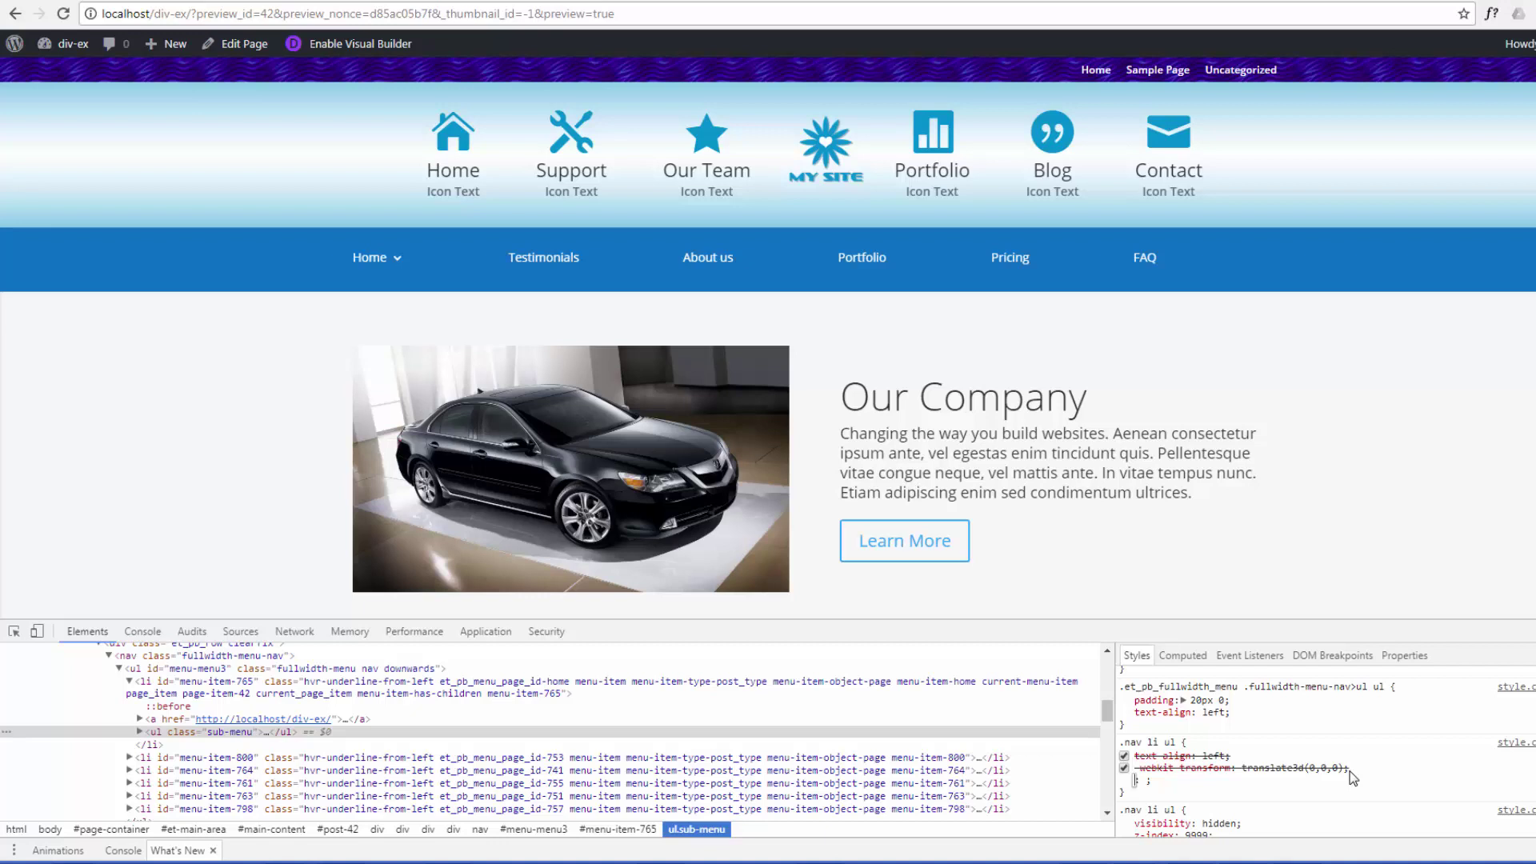
type("widt")
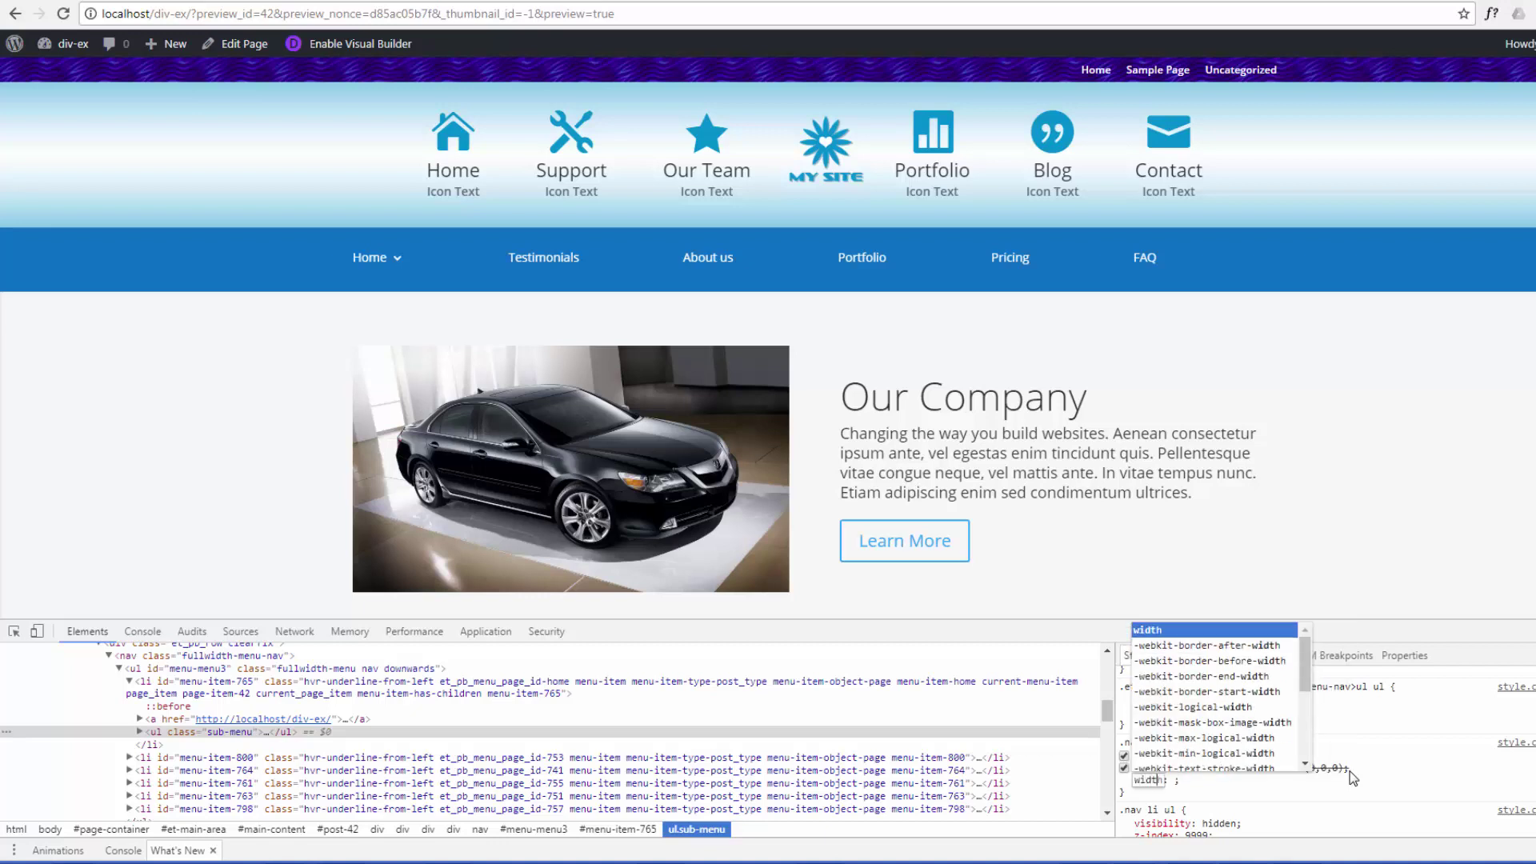
type("h")
key("Tab")
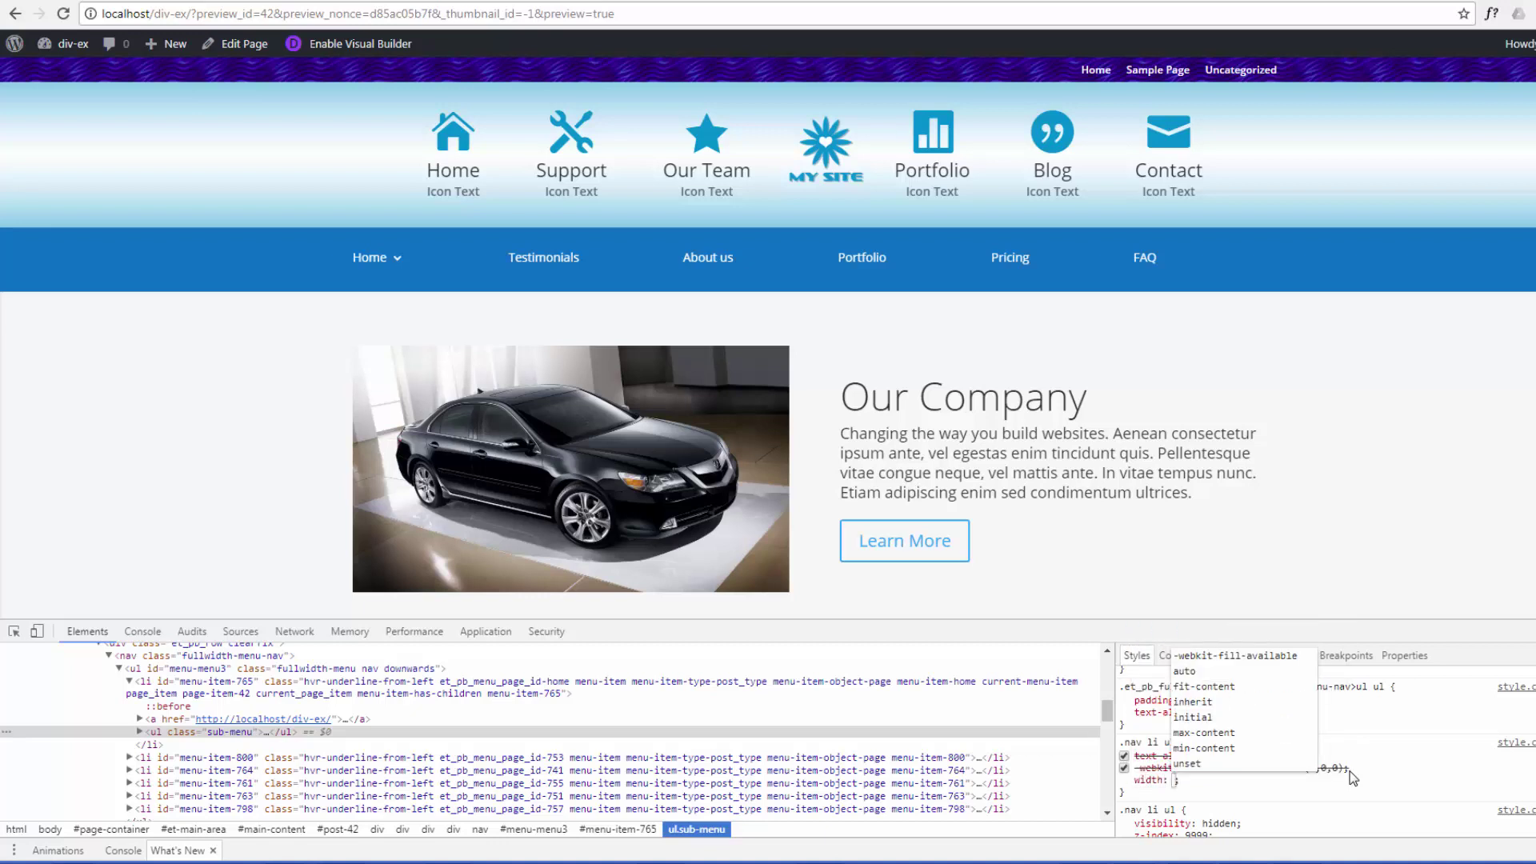
type("1")
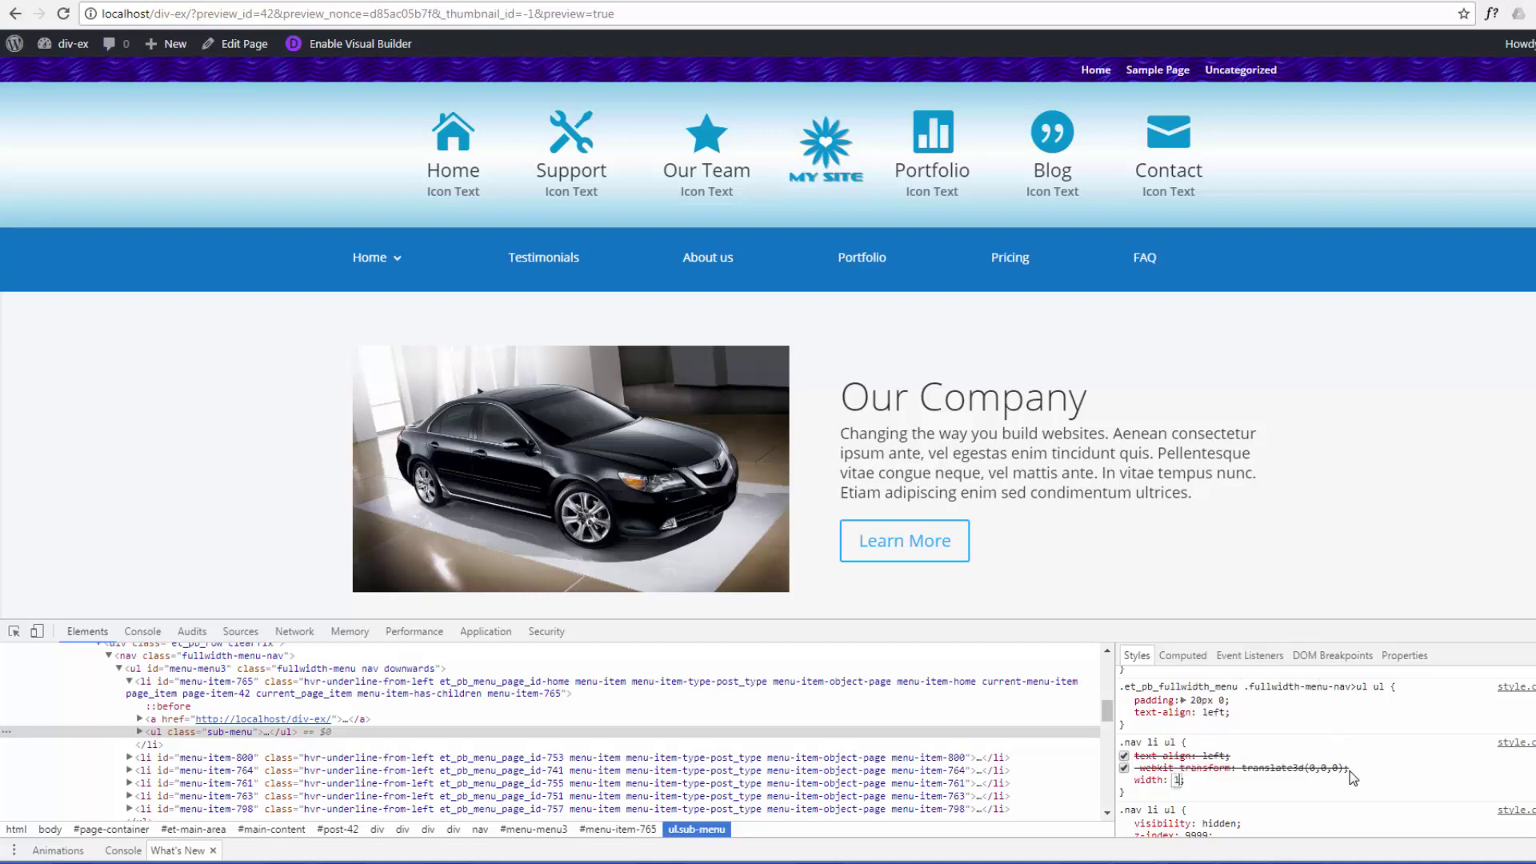
type("00vw")
key("Return")
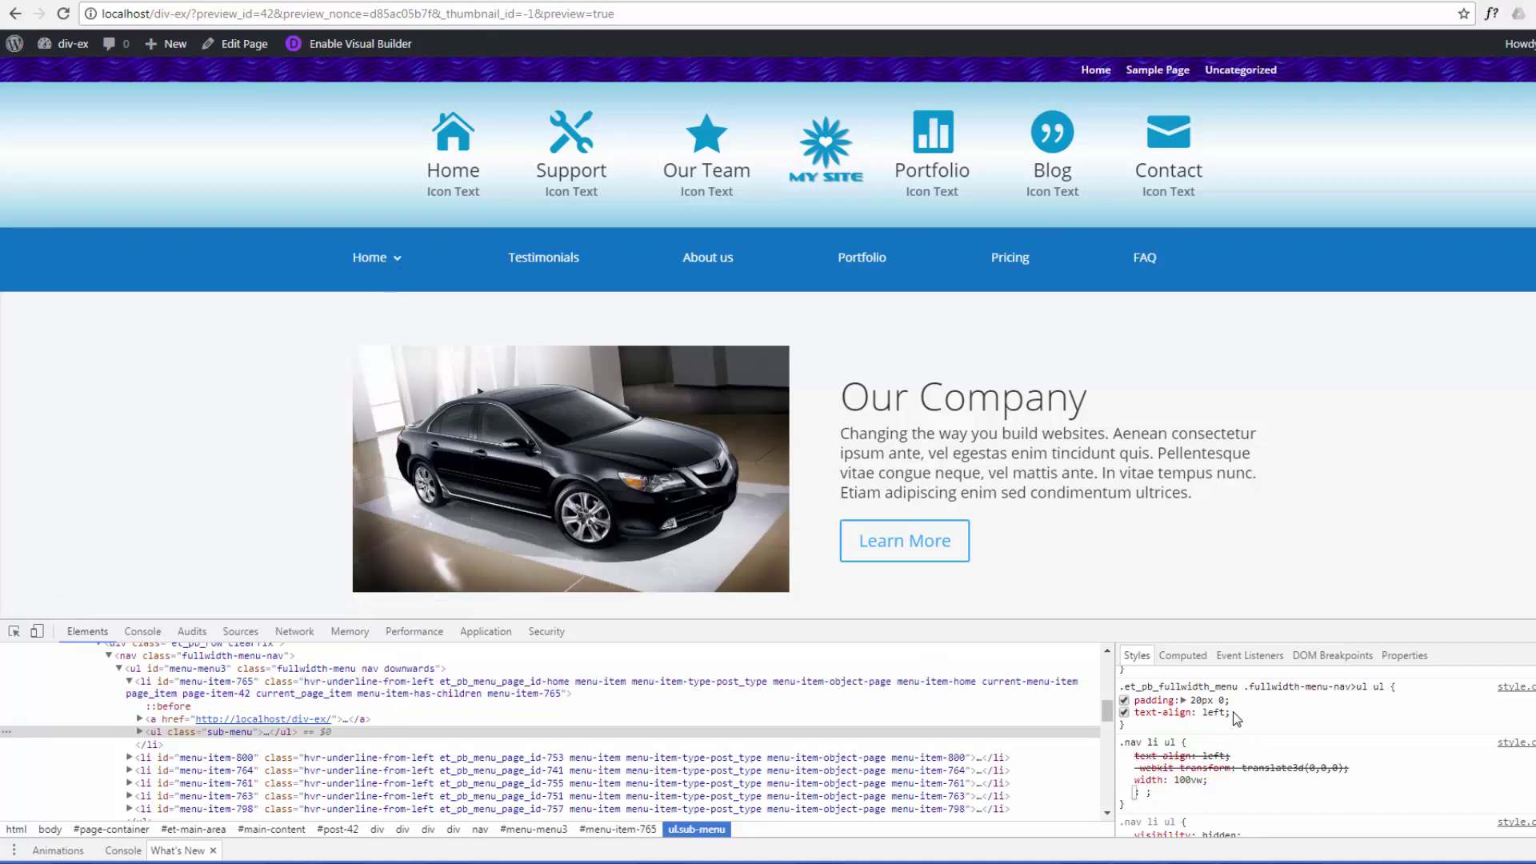
- Add text-align: center to the .nav li ul rule
left_click(1215, 788)
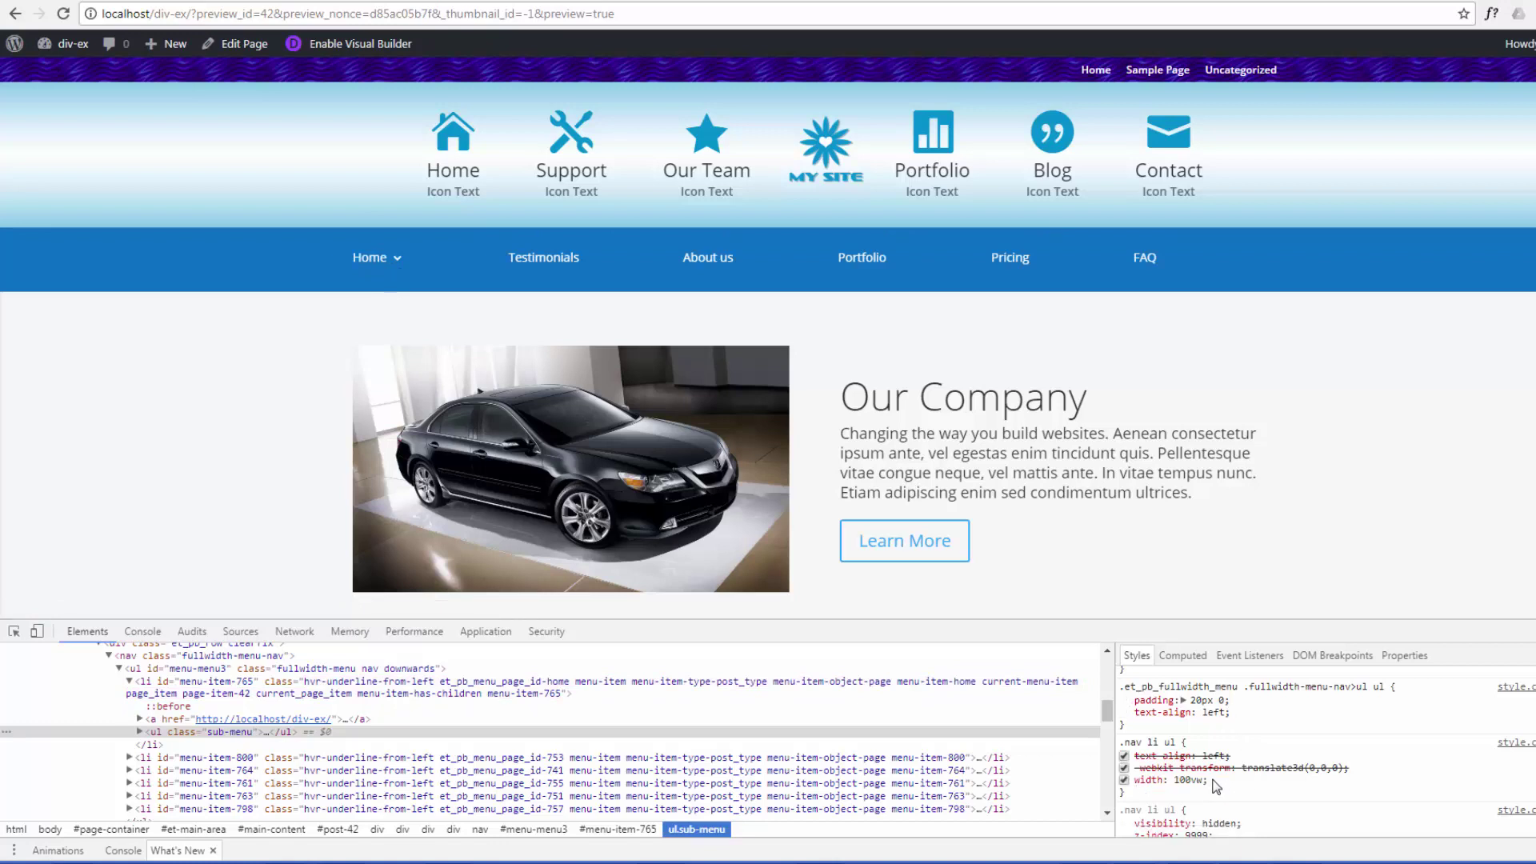
left_click(1206, 781)
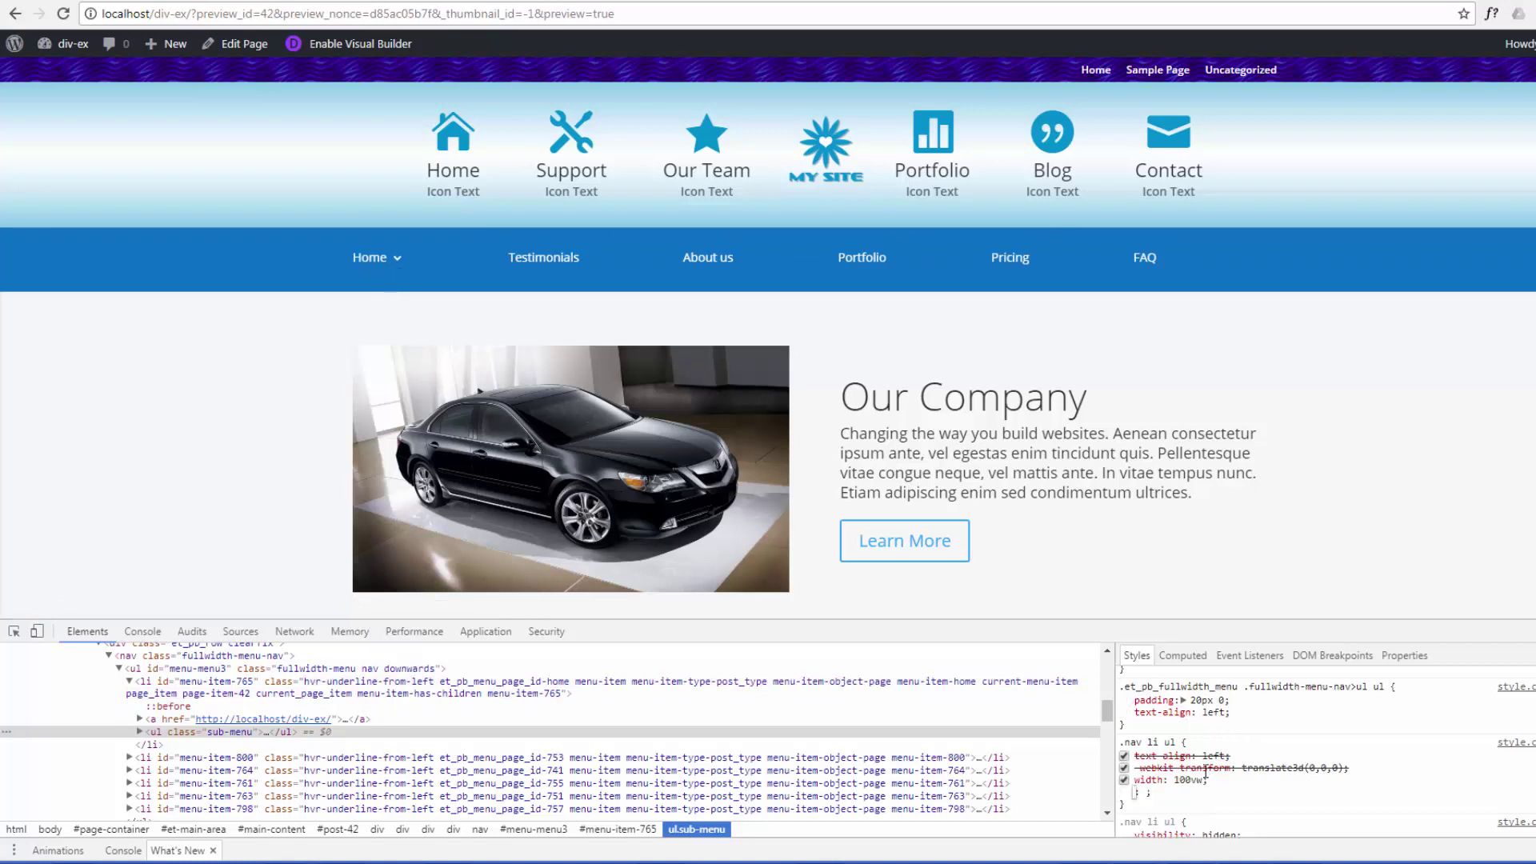
type("text")
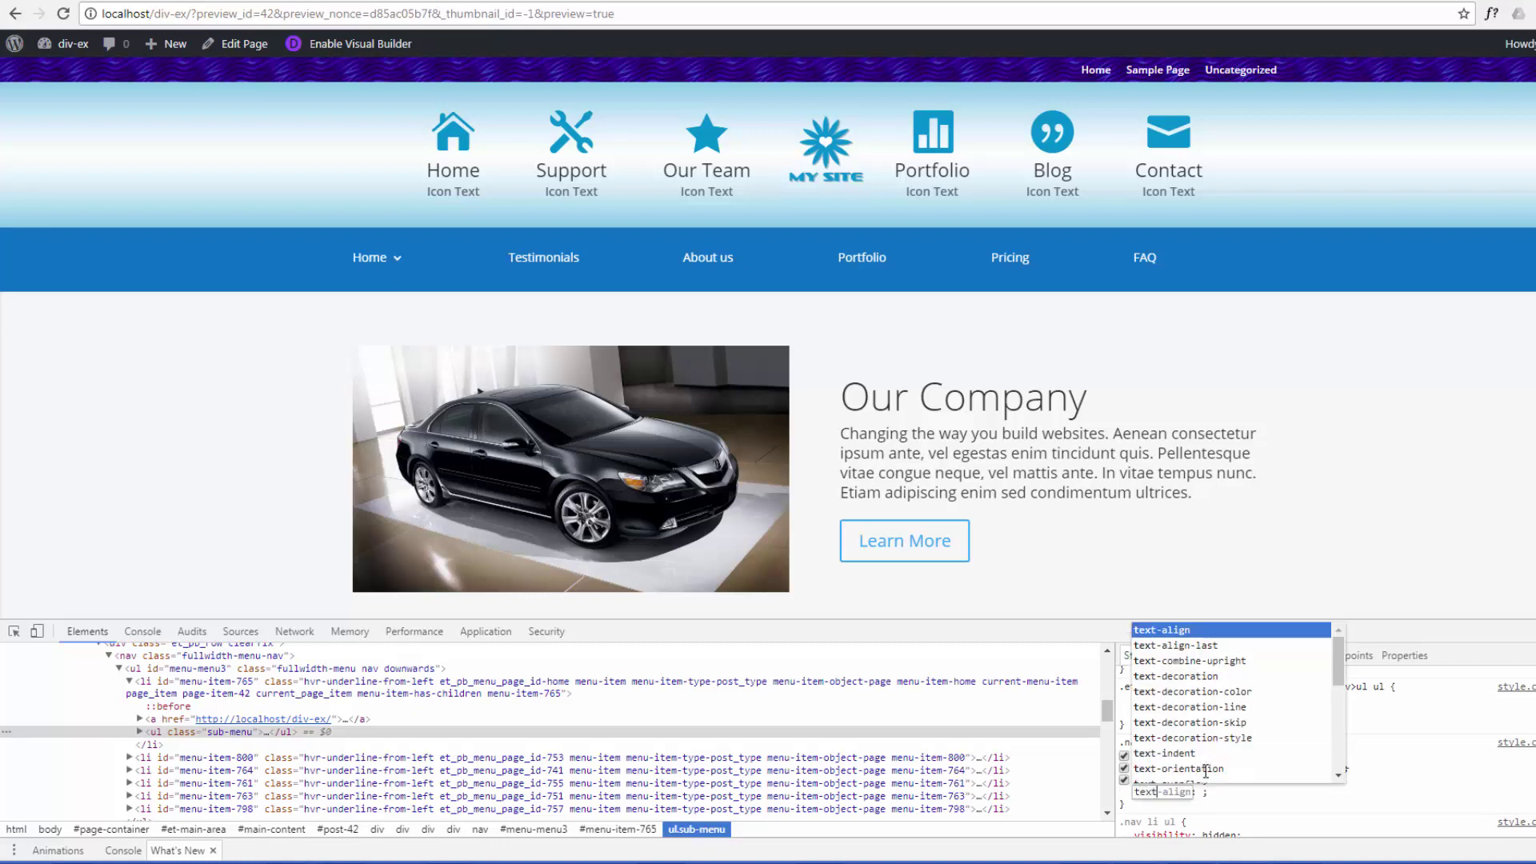
type("-align")
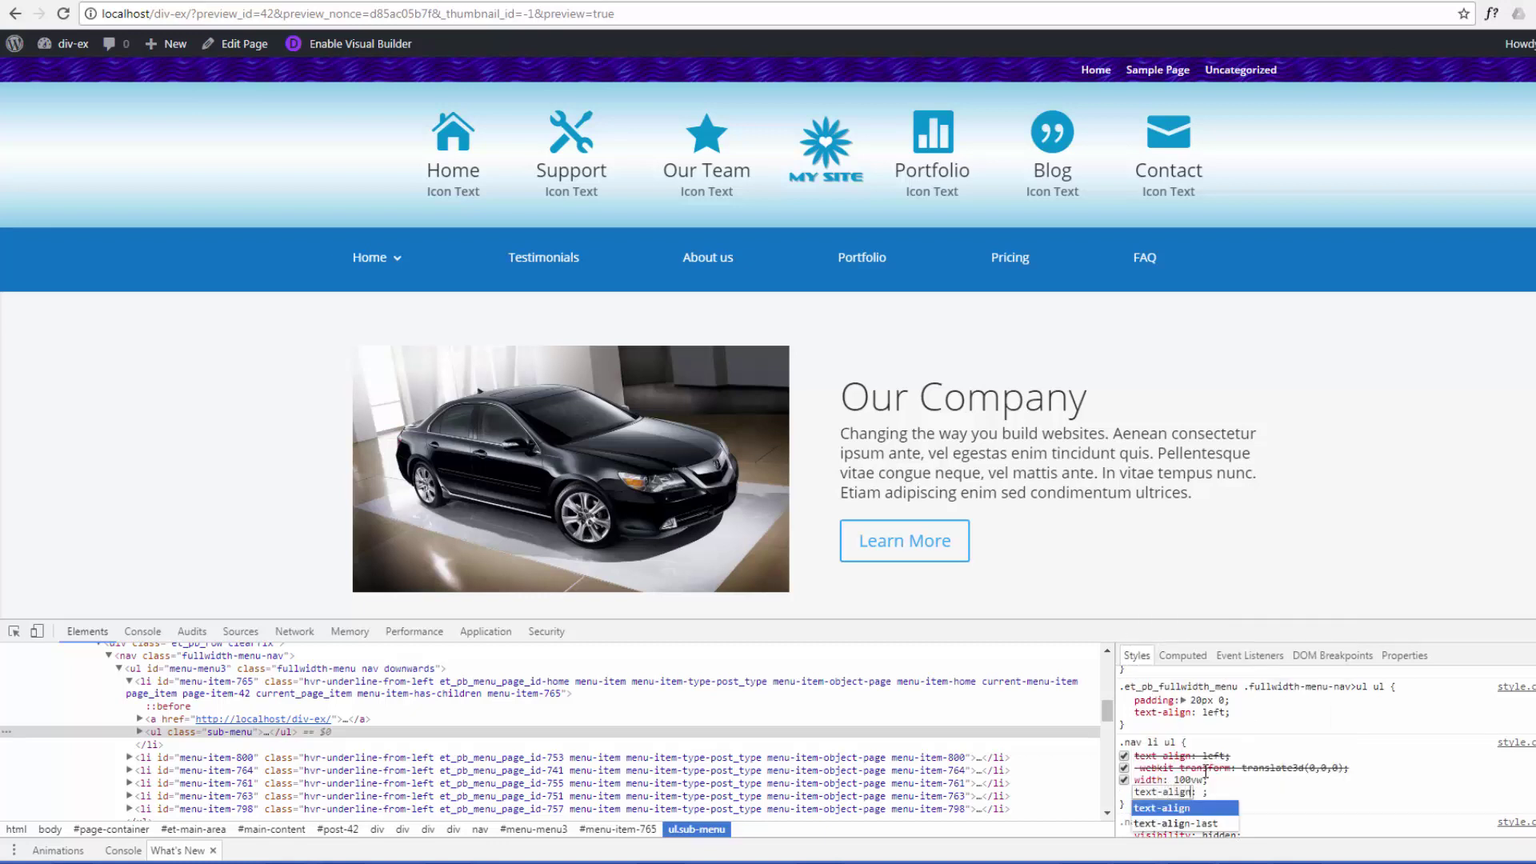
key("Tab")
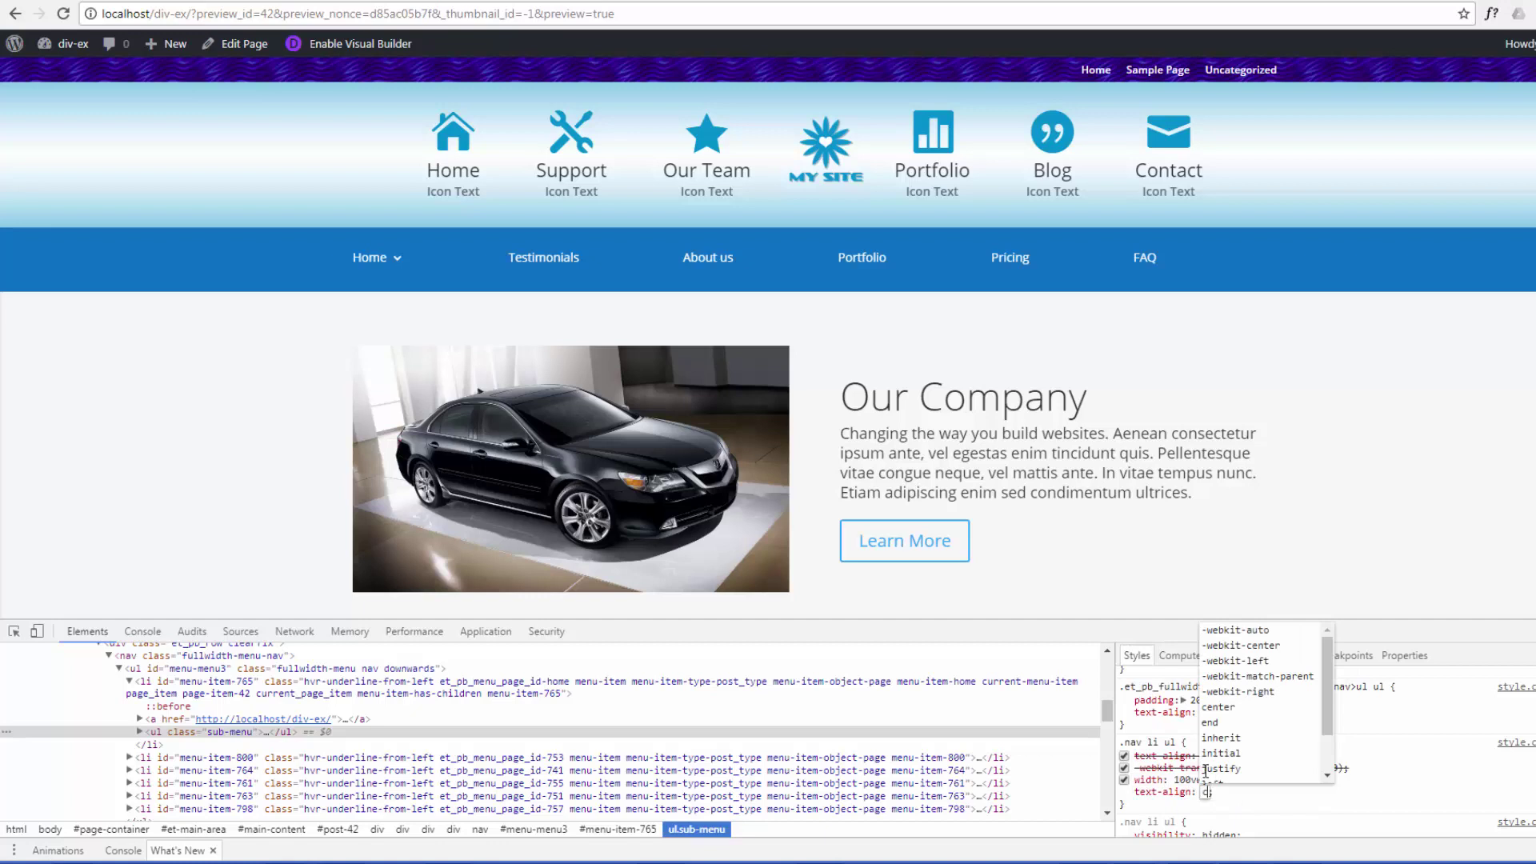
type("center")
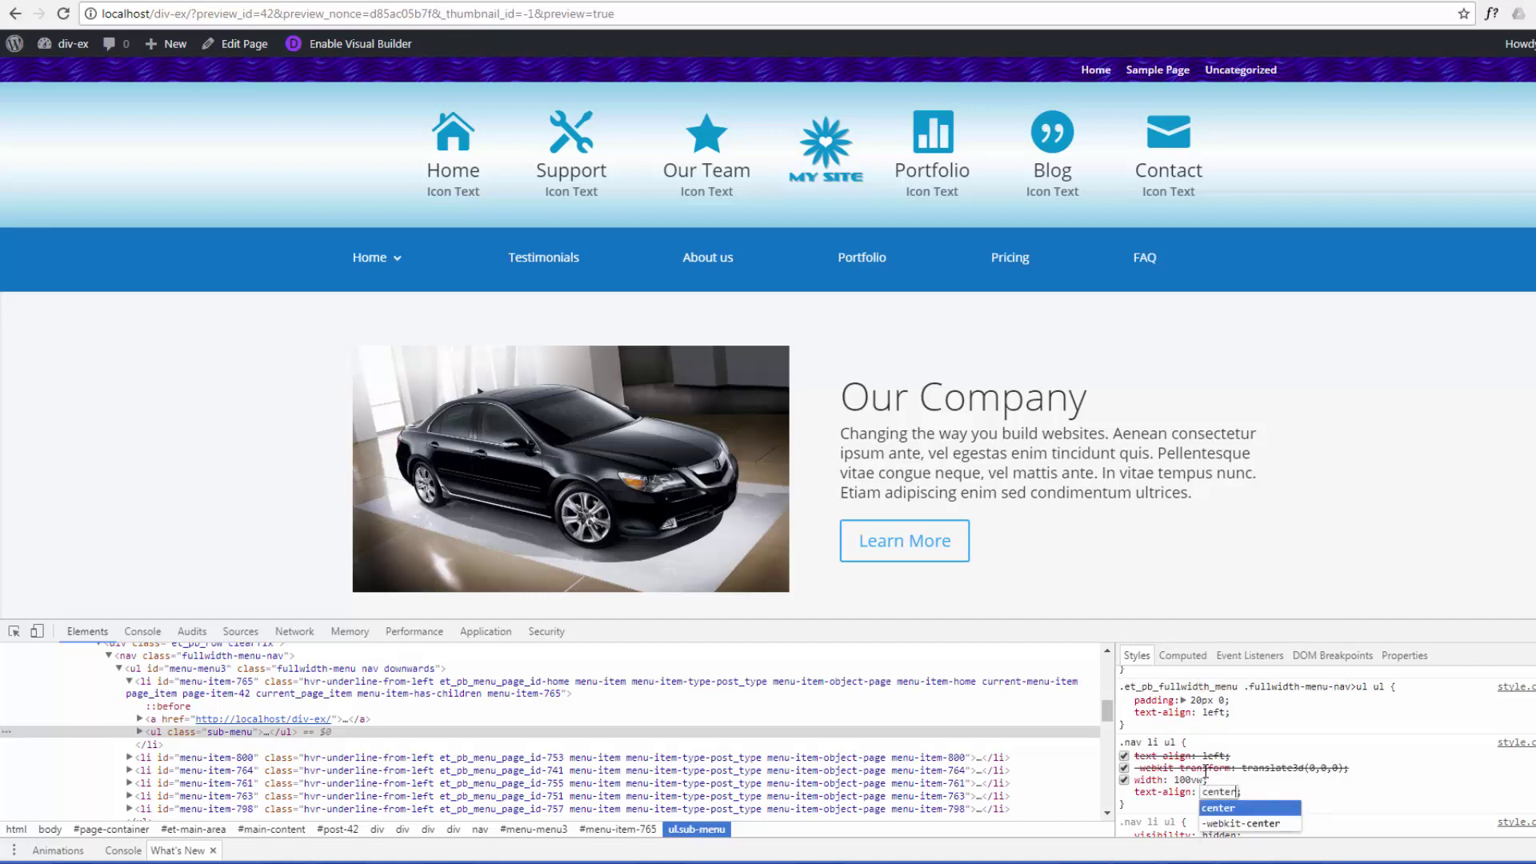
left_click(1266, 792)
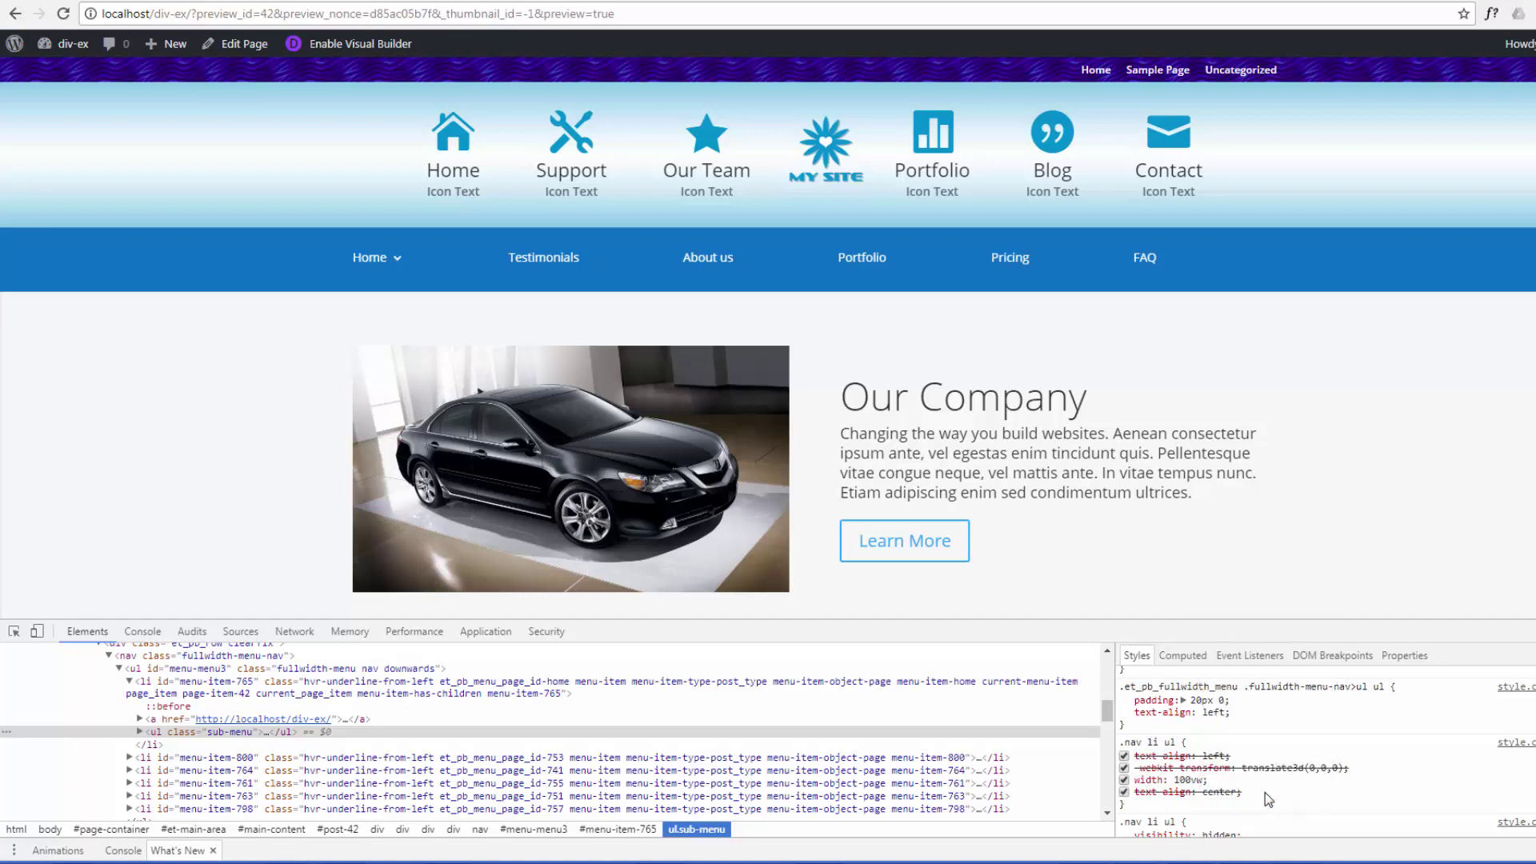
- Switch off the text-align: left declarations in both menu rules
left_click(1124, 792)
left_click(1124, 756)
left_click(1124, 712)
- Make the text-align value center !important
left_click(1238, 792)
type(";")
type(" !i")
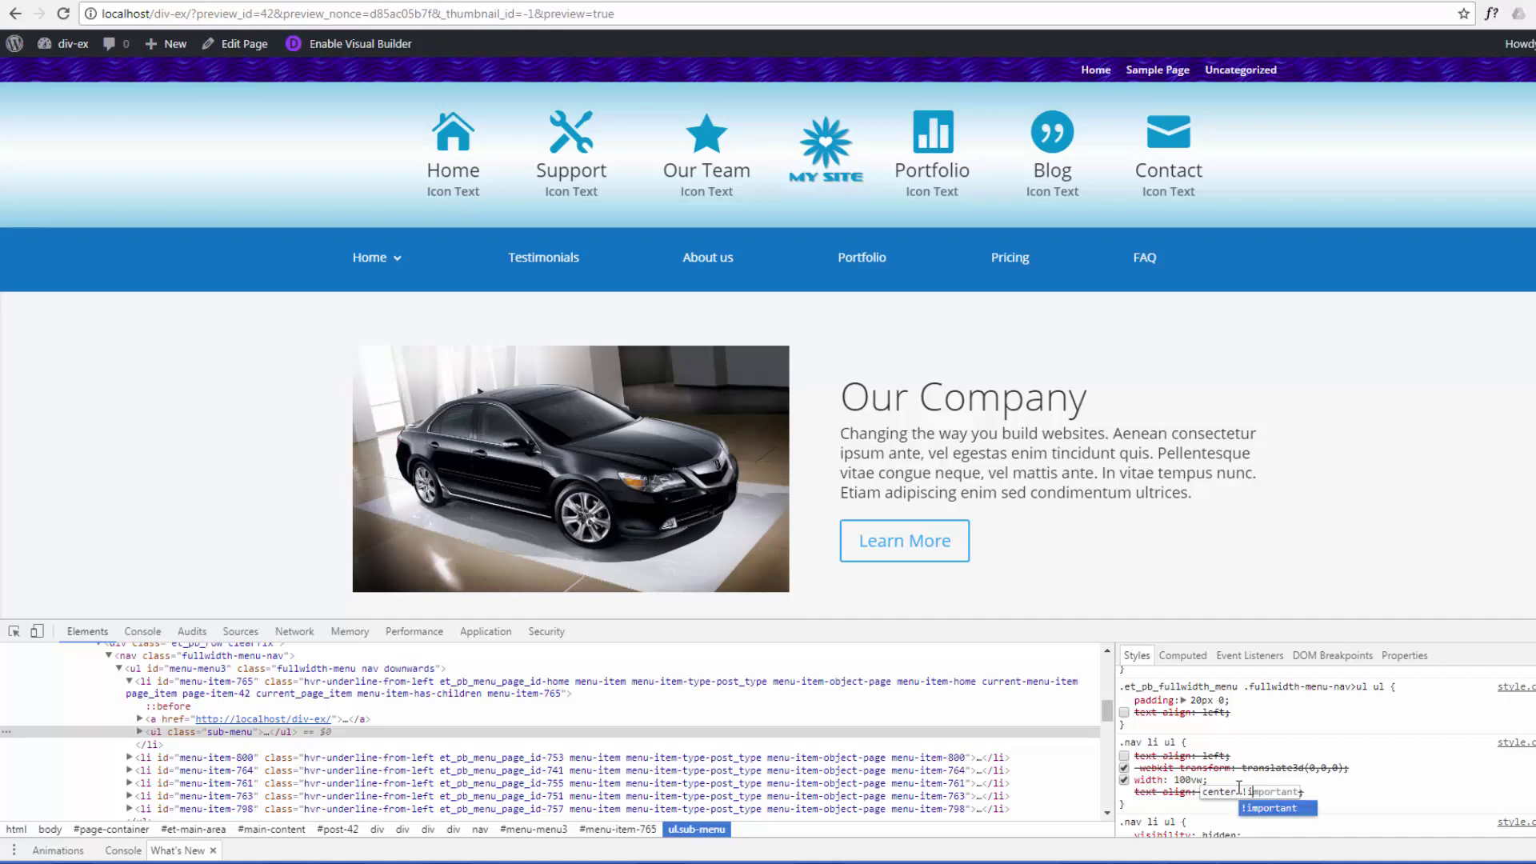
type("mportant")
key("Return")
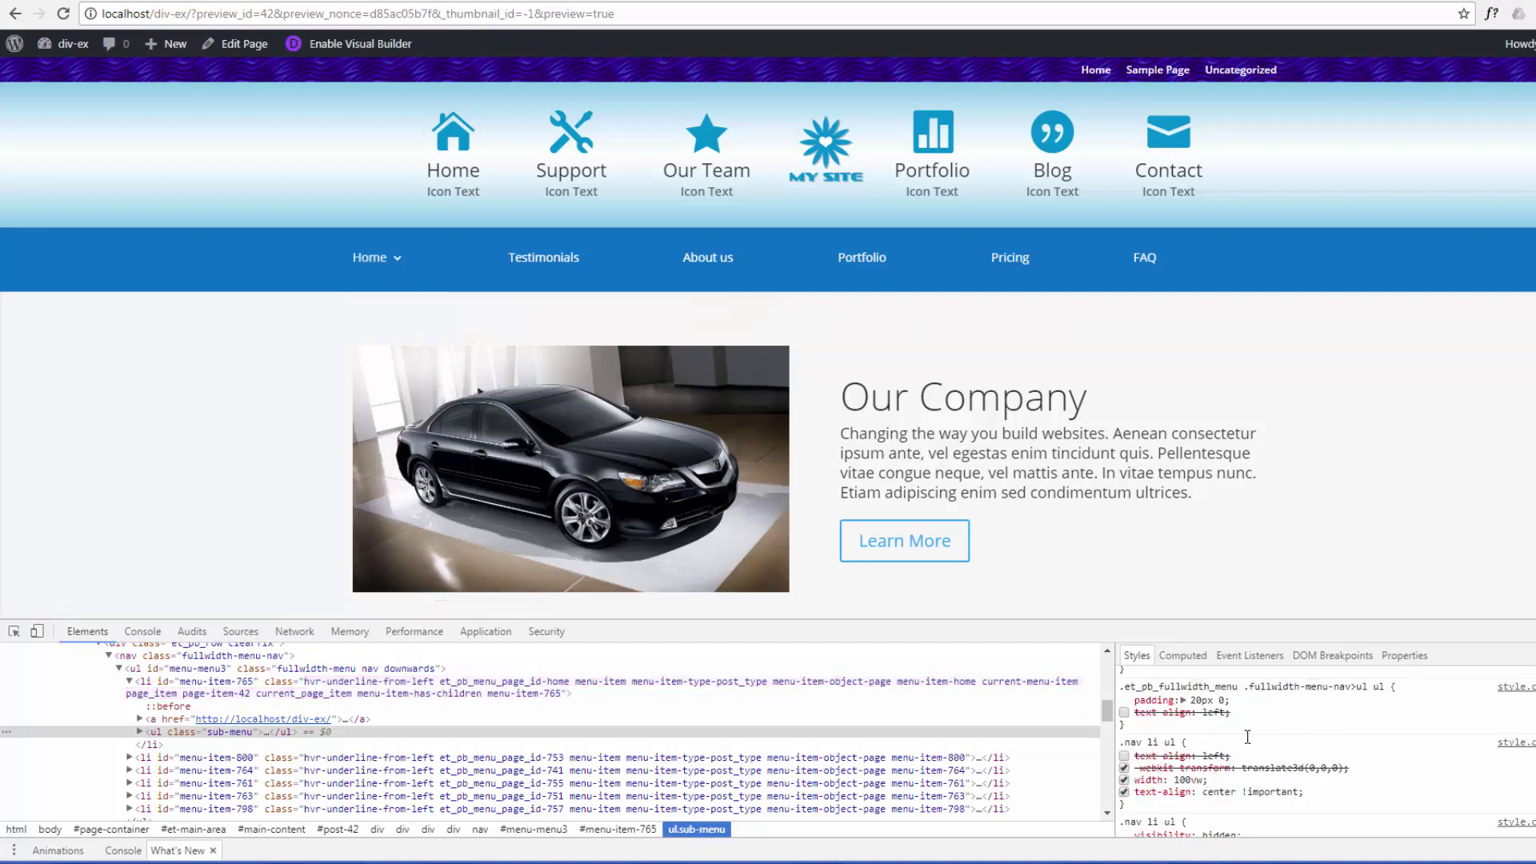
- Add border: none to the .nav li ul rule
left_click(1313, 795)
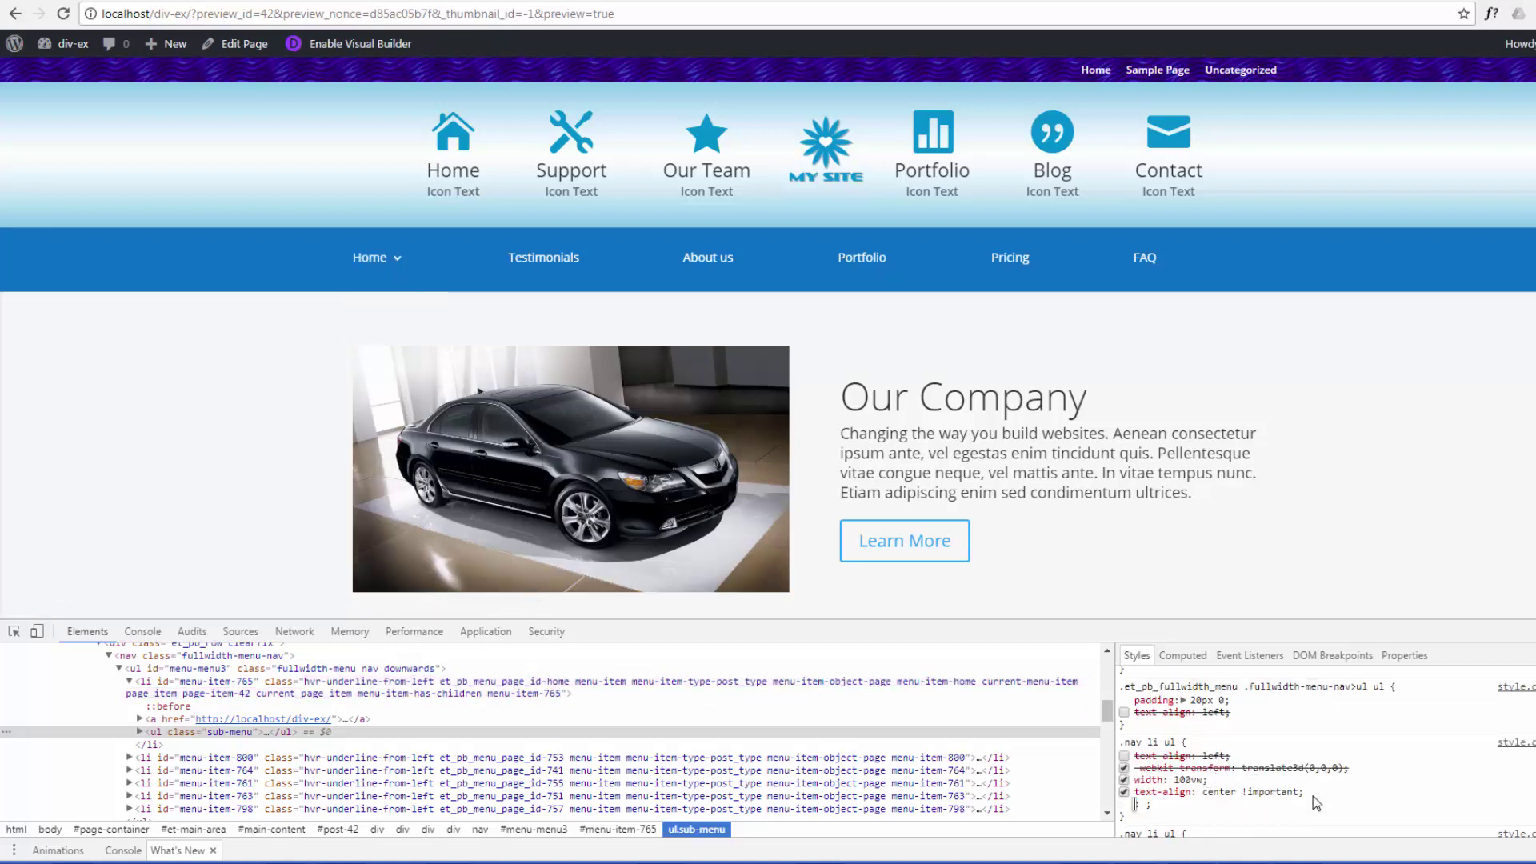
type("bo")
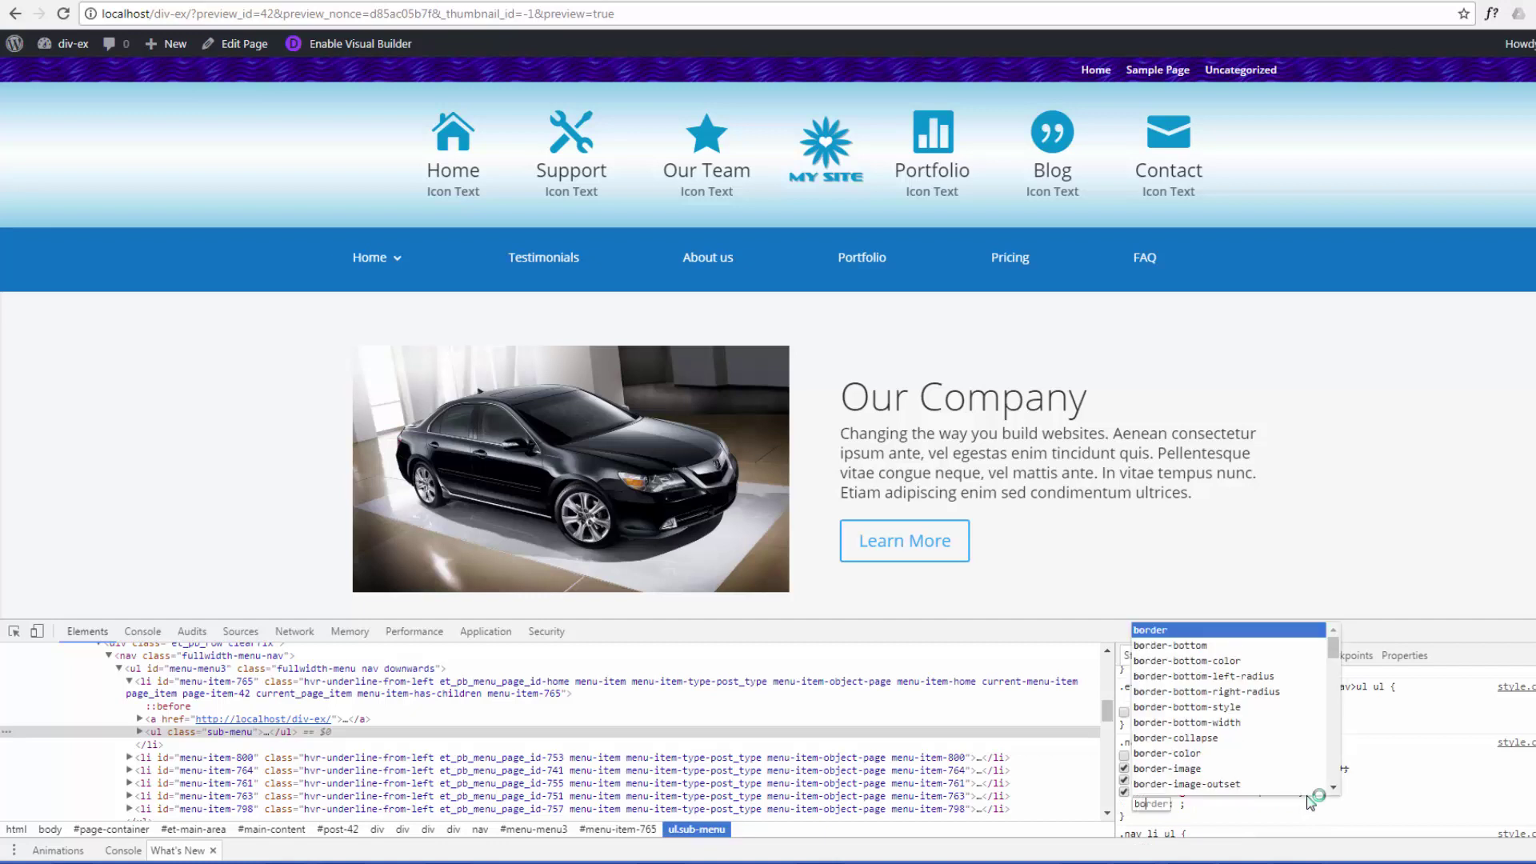
type("rder")
key("Tab")
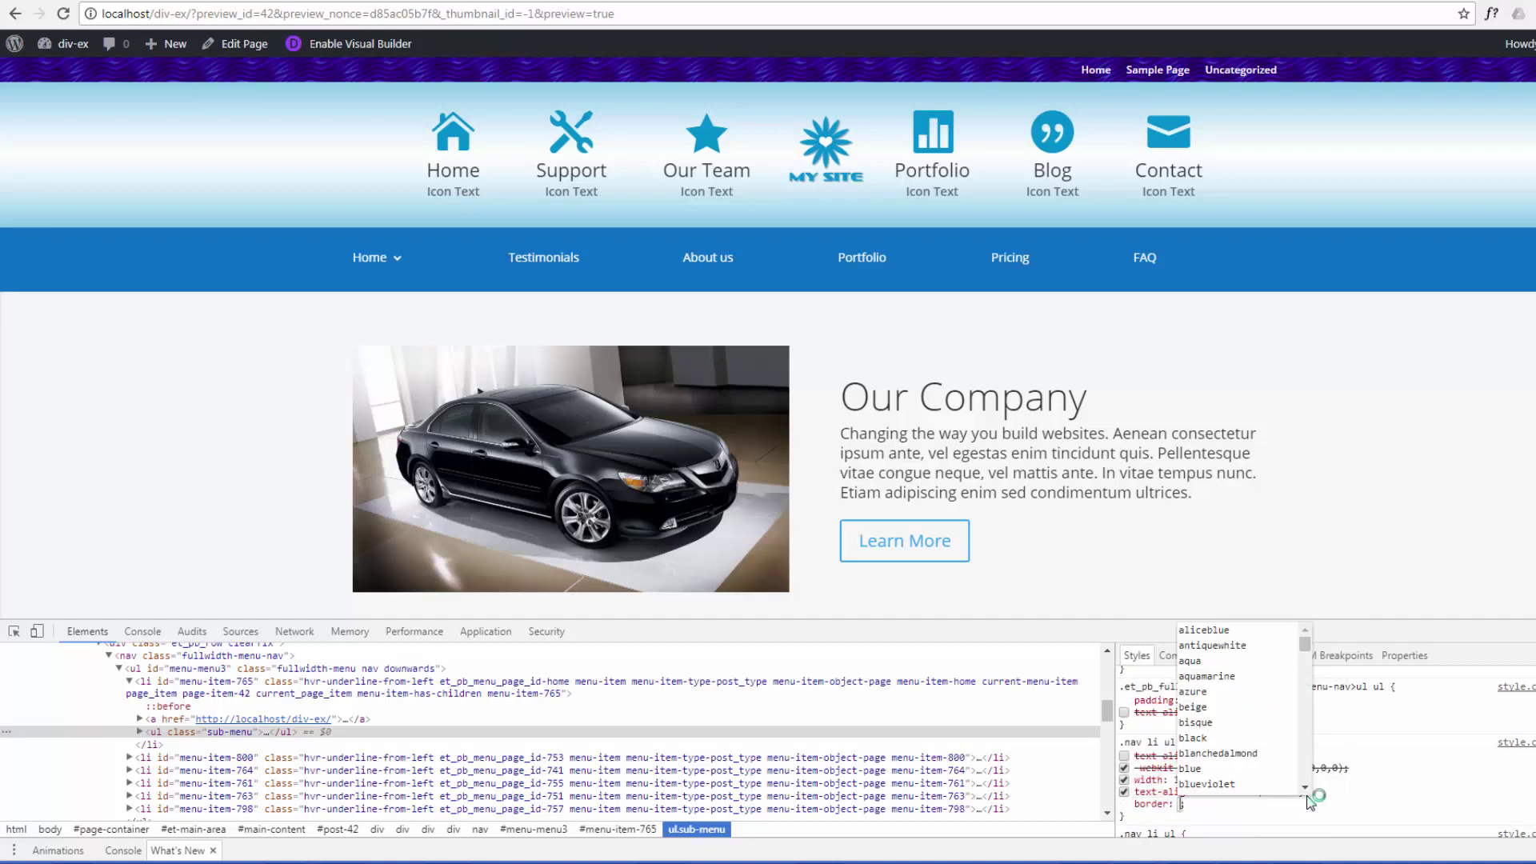
type("none")
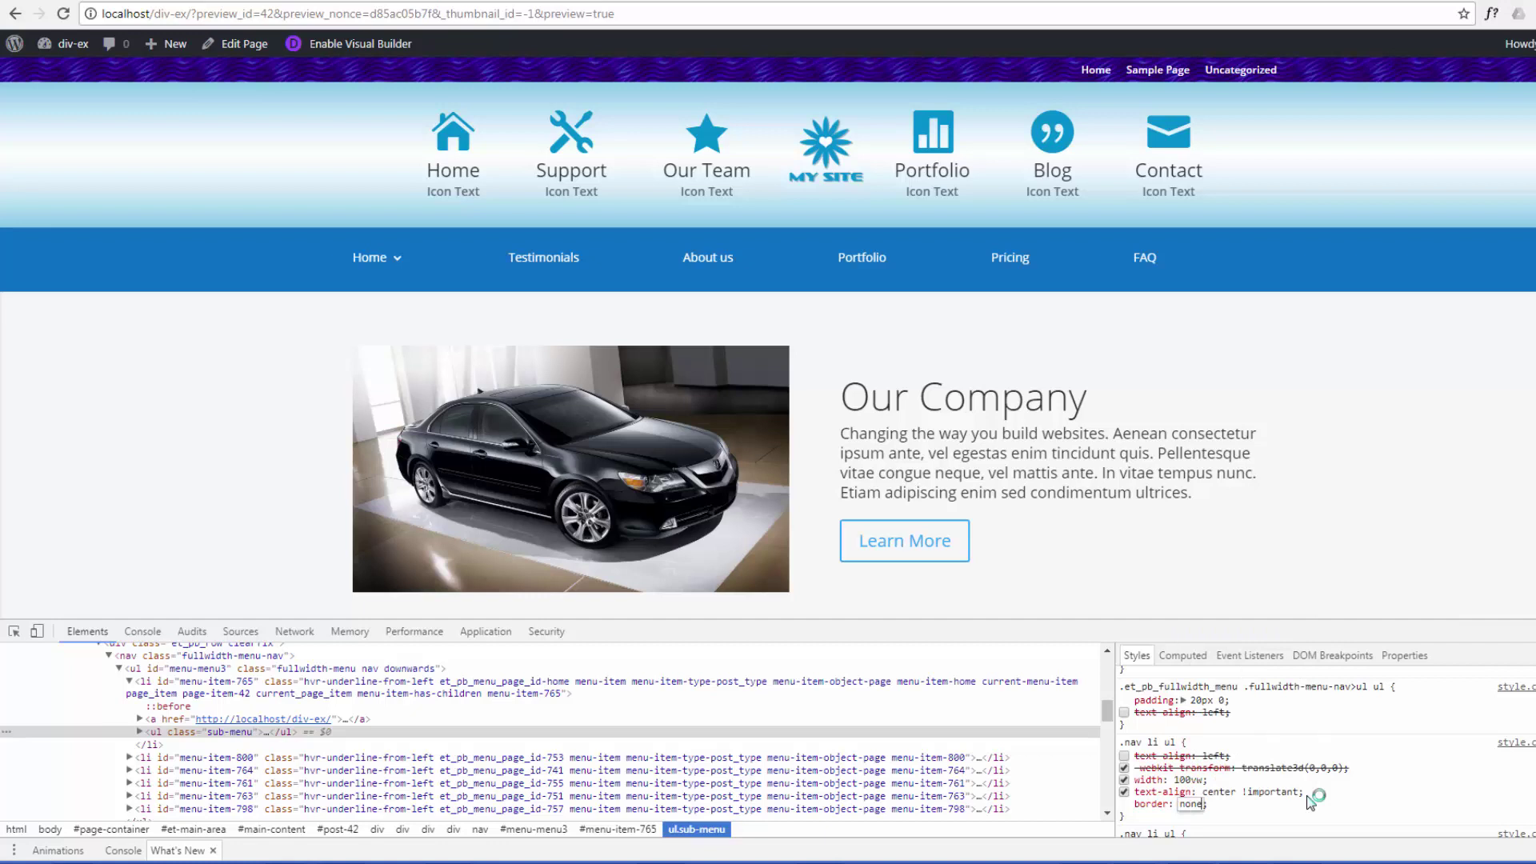
key("Return")
- Copy the .nav li ul rule and add a /* Sub Menu */ comment below the .fire:hover rule
left_click_drag(1126, 742, 1208, 813)
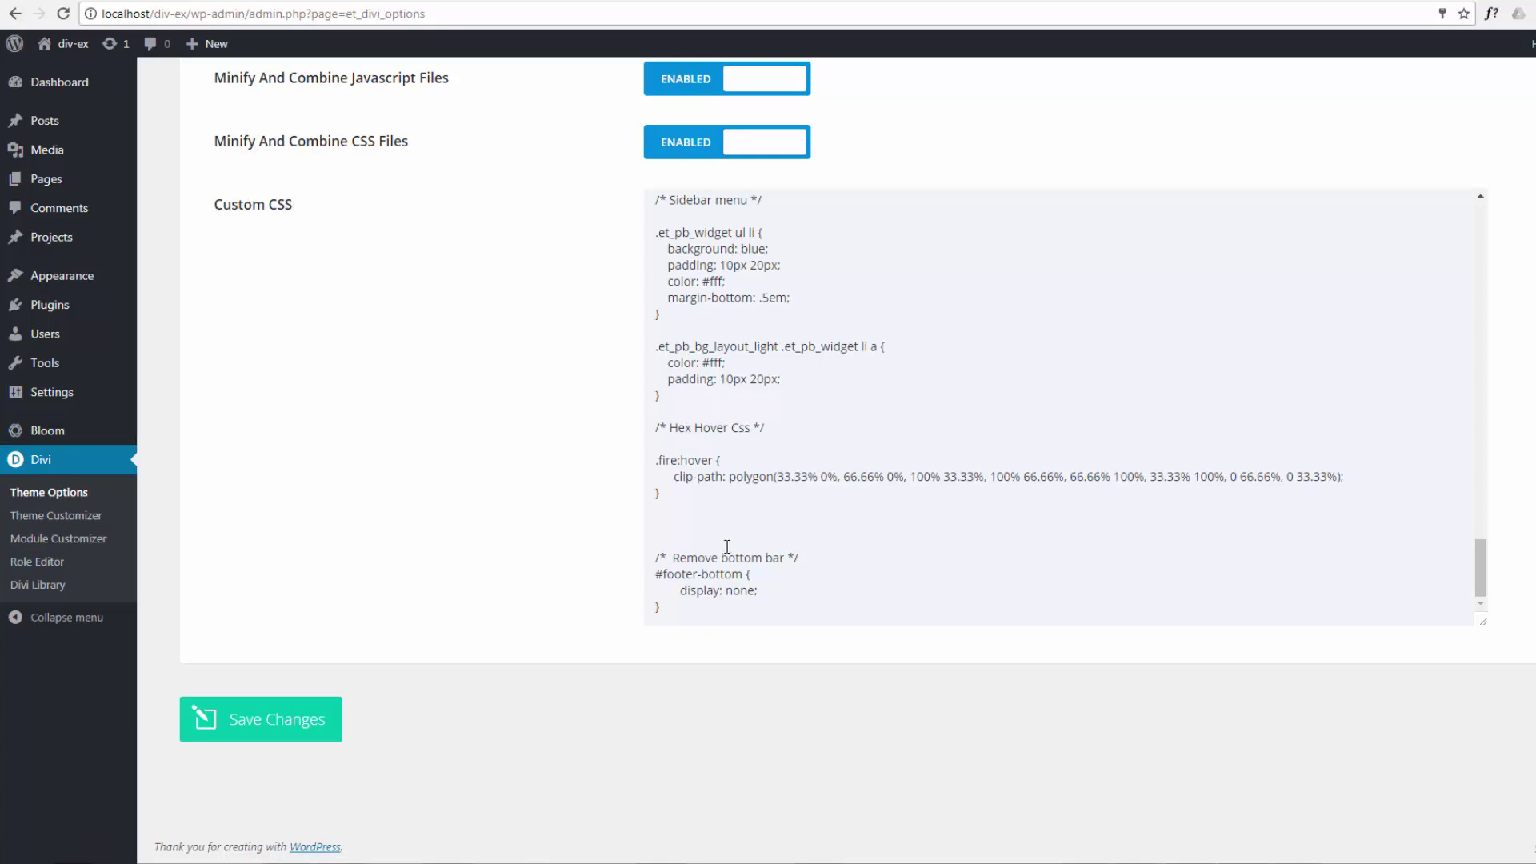
left_click(673, 498)
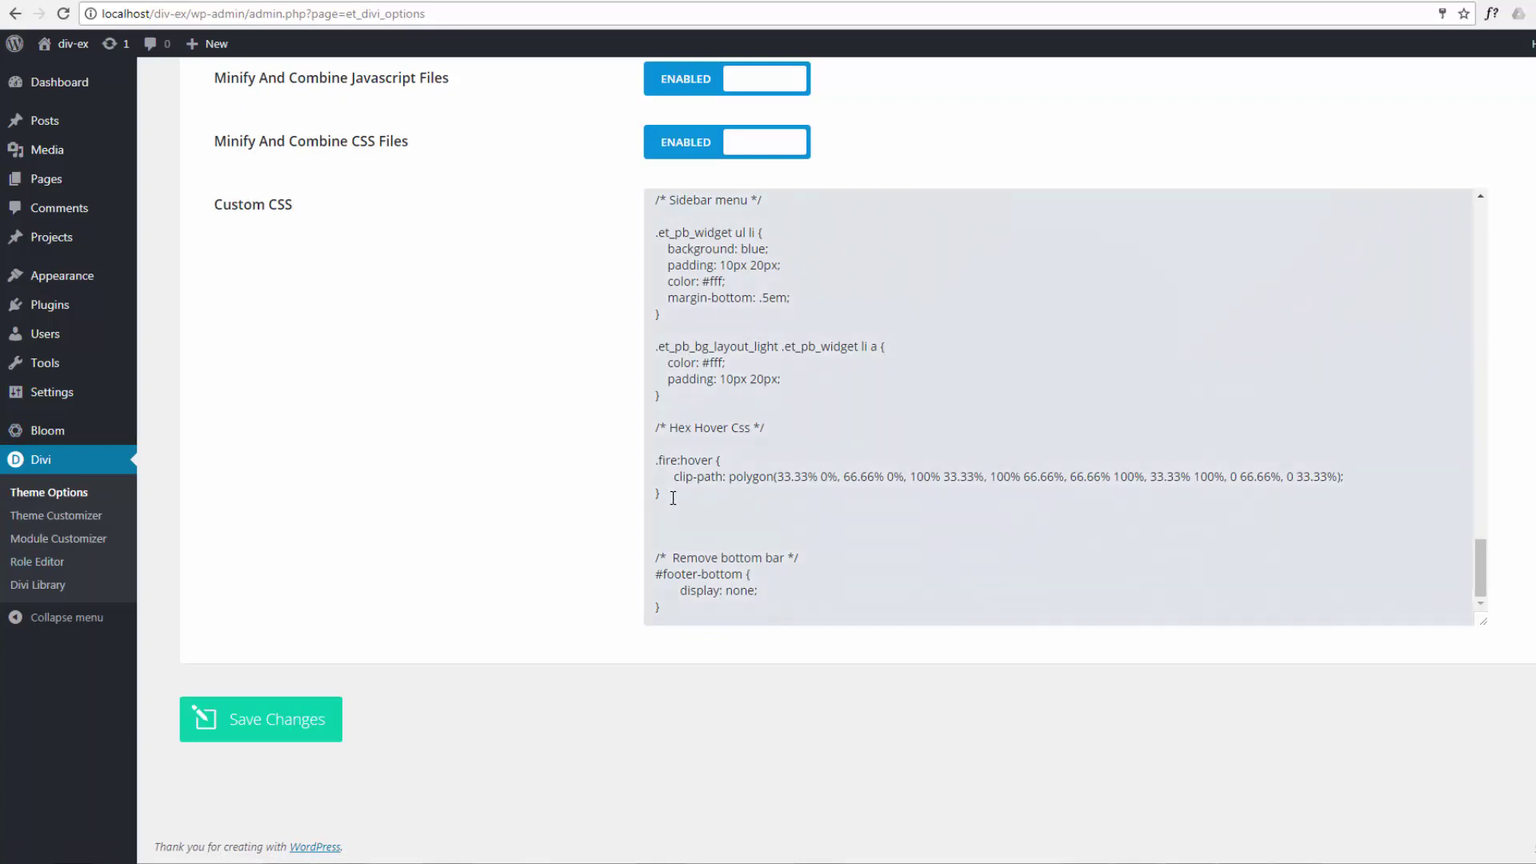
key("Return")
key("Return")
key("Return")
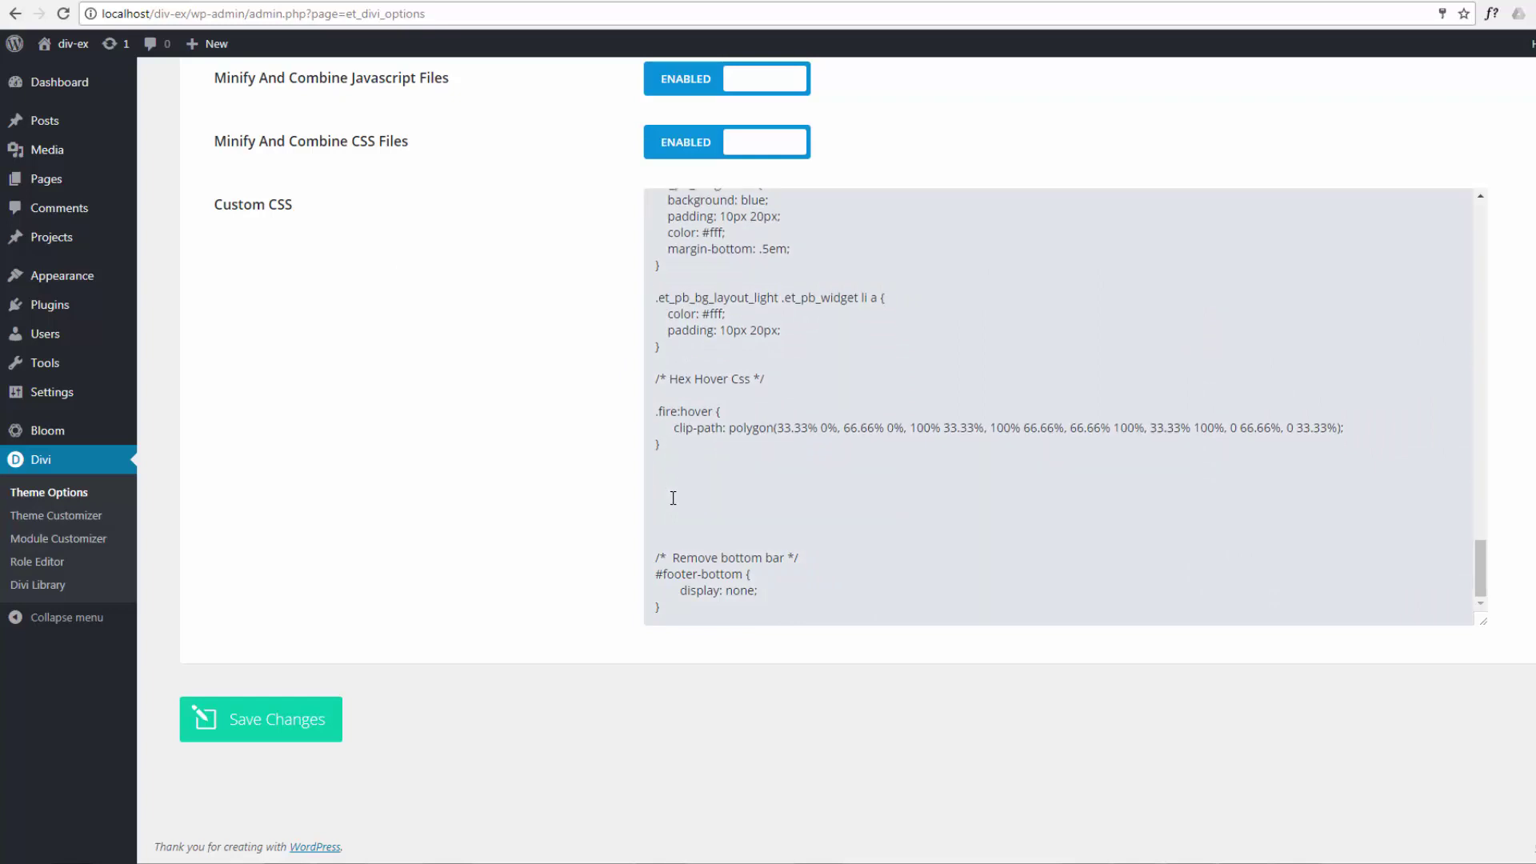
type("/")
type("**")
type(" Sub M")
type("enu */")
key("End")
key("Return")
key("Return")
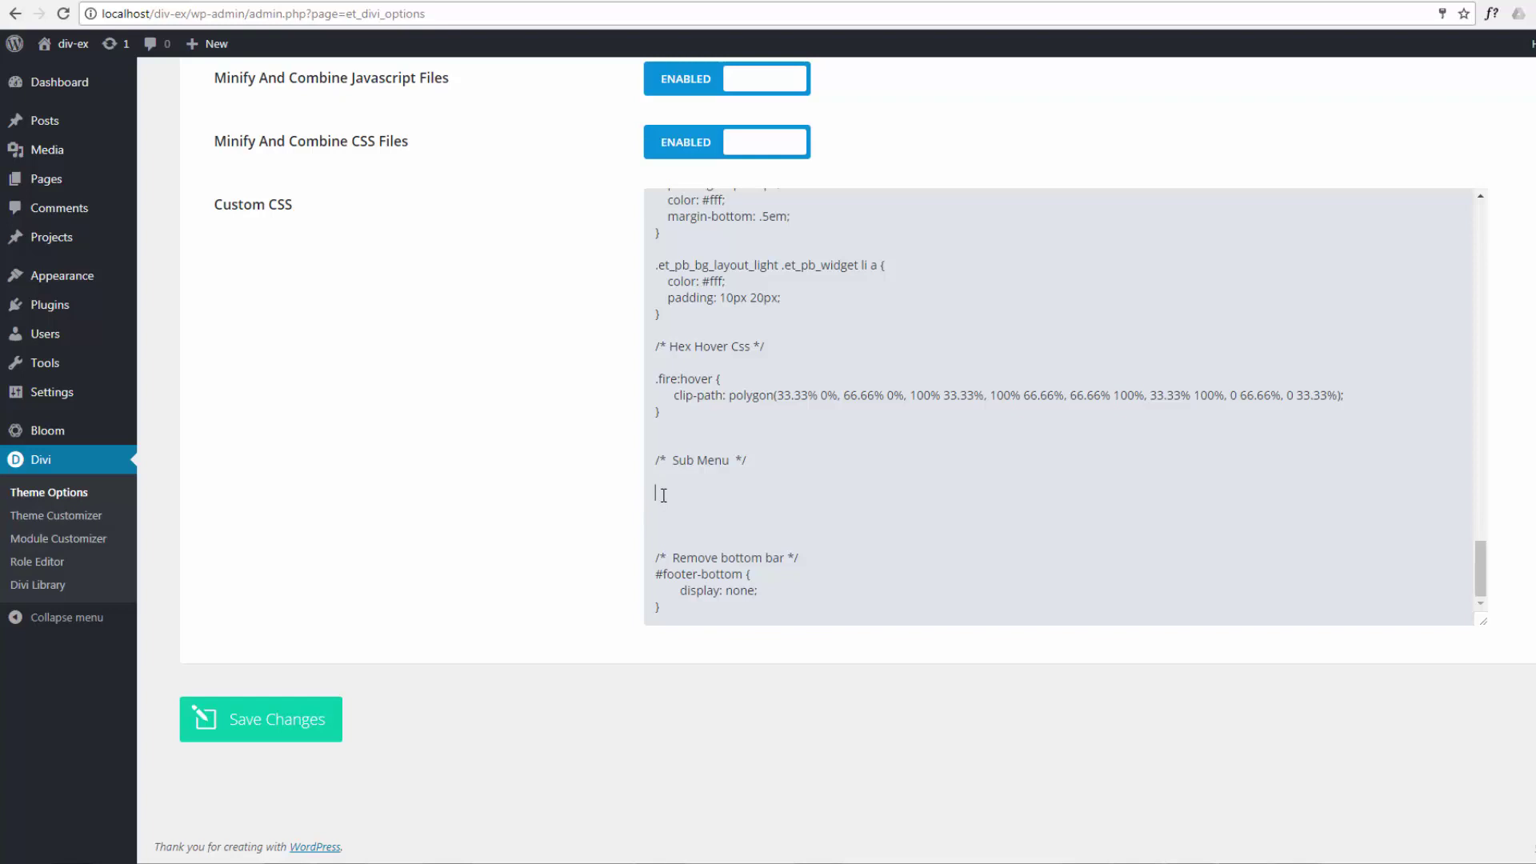
- Paste the .nav li ul rule under the comment, drop the commented text-align line, and save
type(".nav li ul {     /* text-align: left; */     -webkit-transform: translate3d(0,0,0);     width: 100vw;     text-align: center !important;     border: none; }")
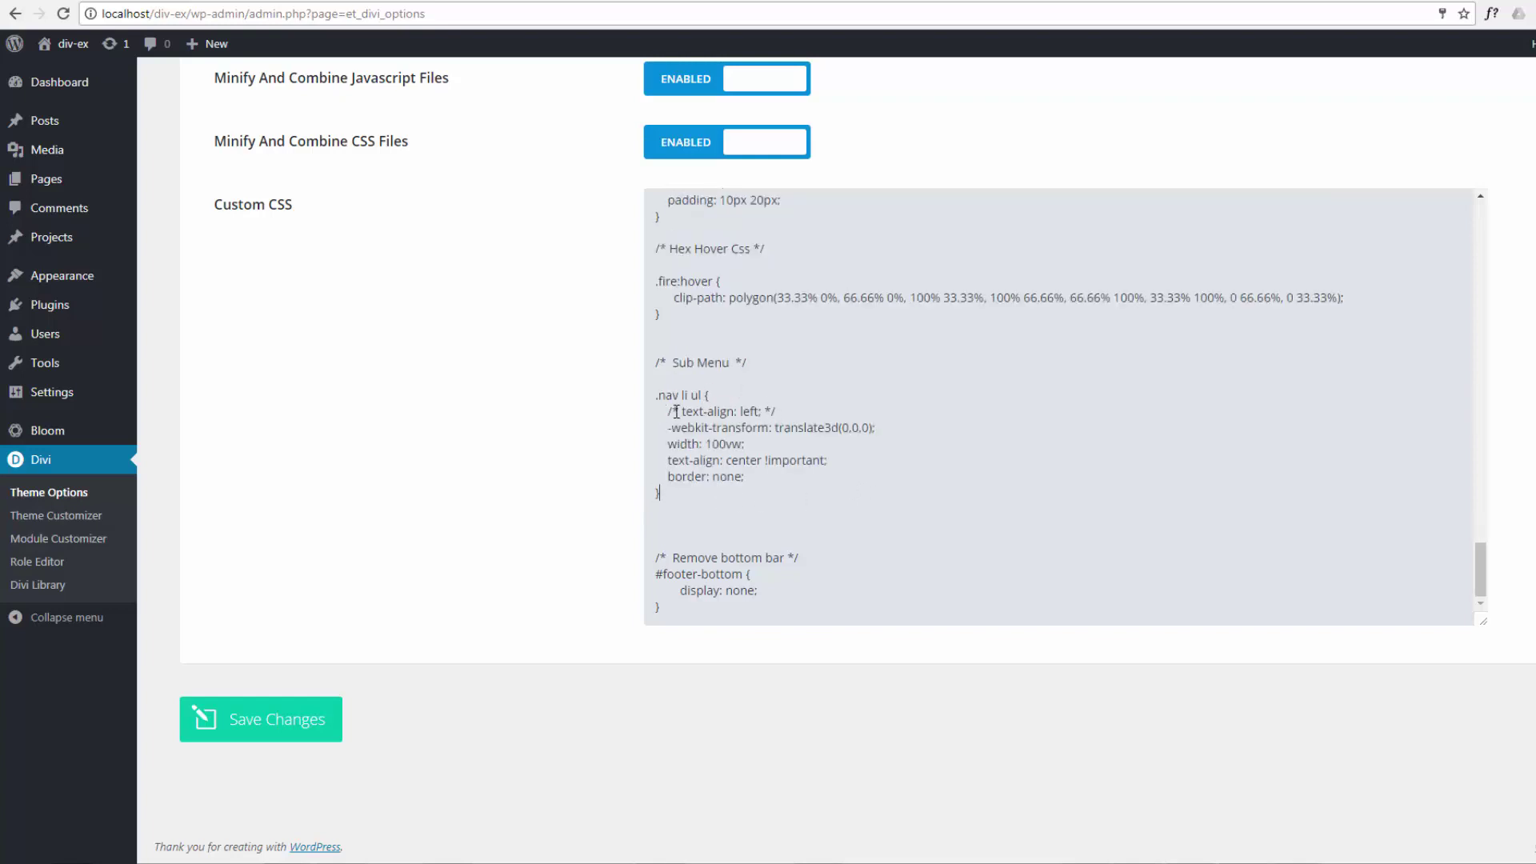
left_click_drag(725, 394, 804, 408)
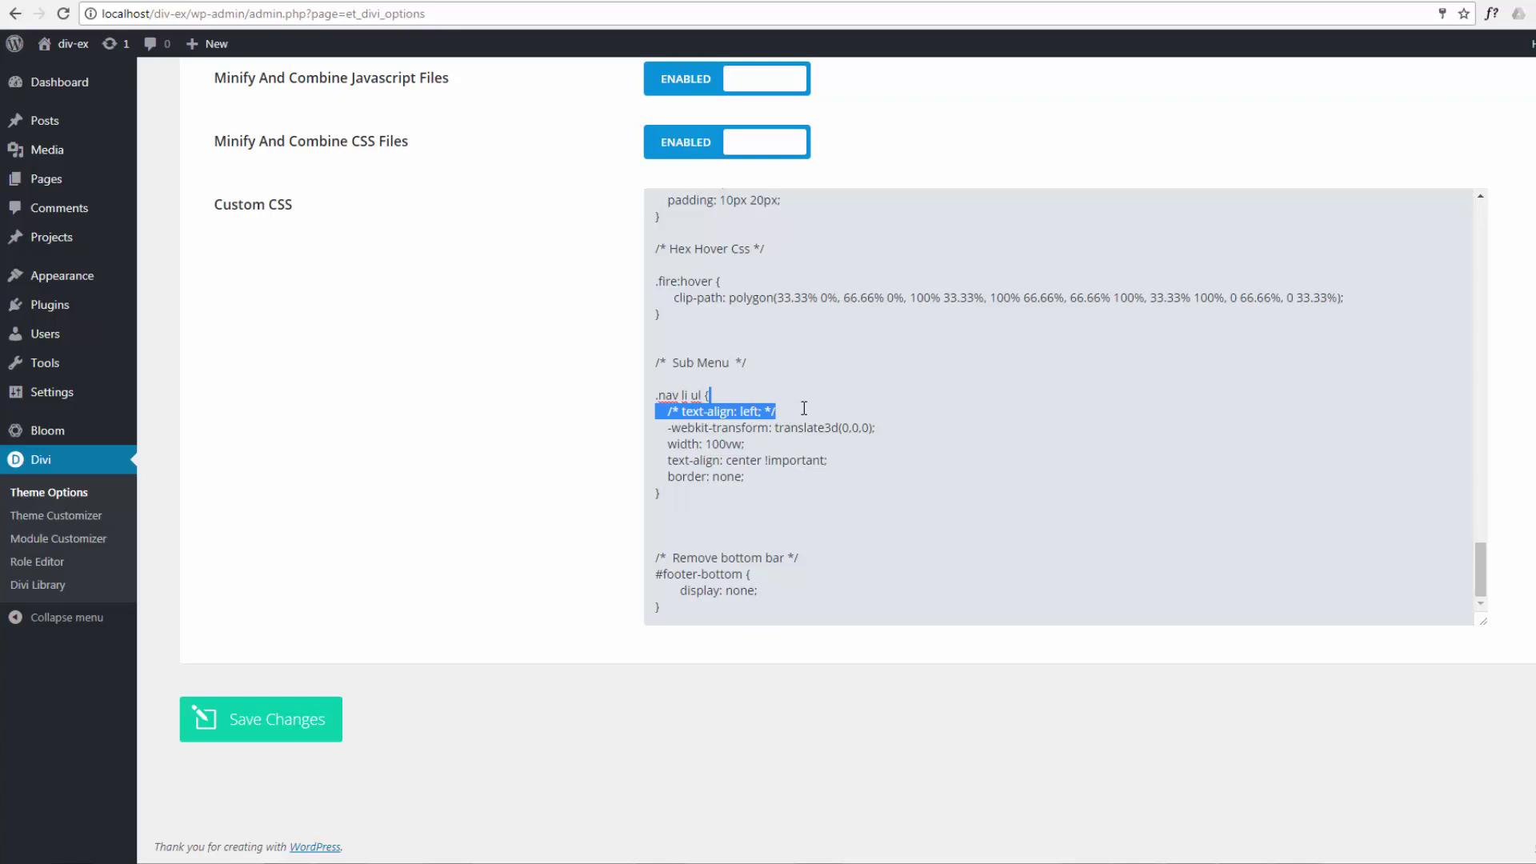
key("BackSpace")
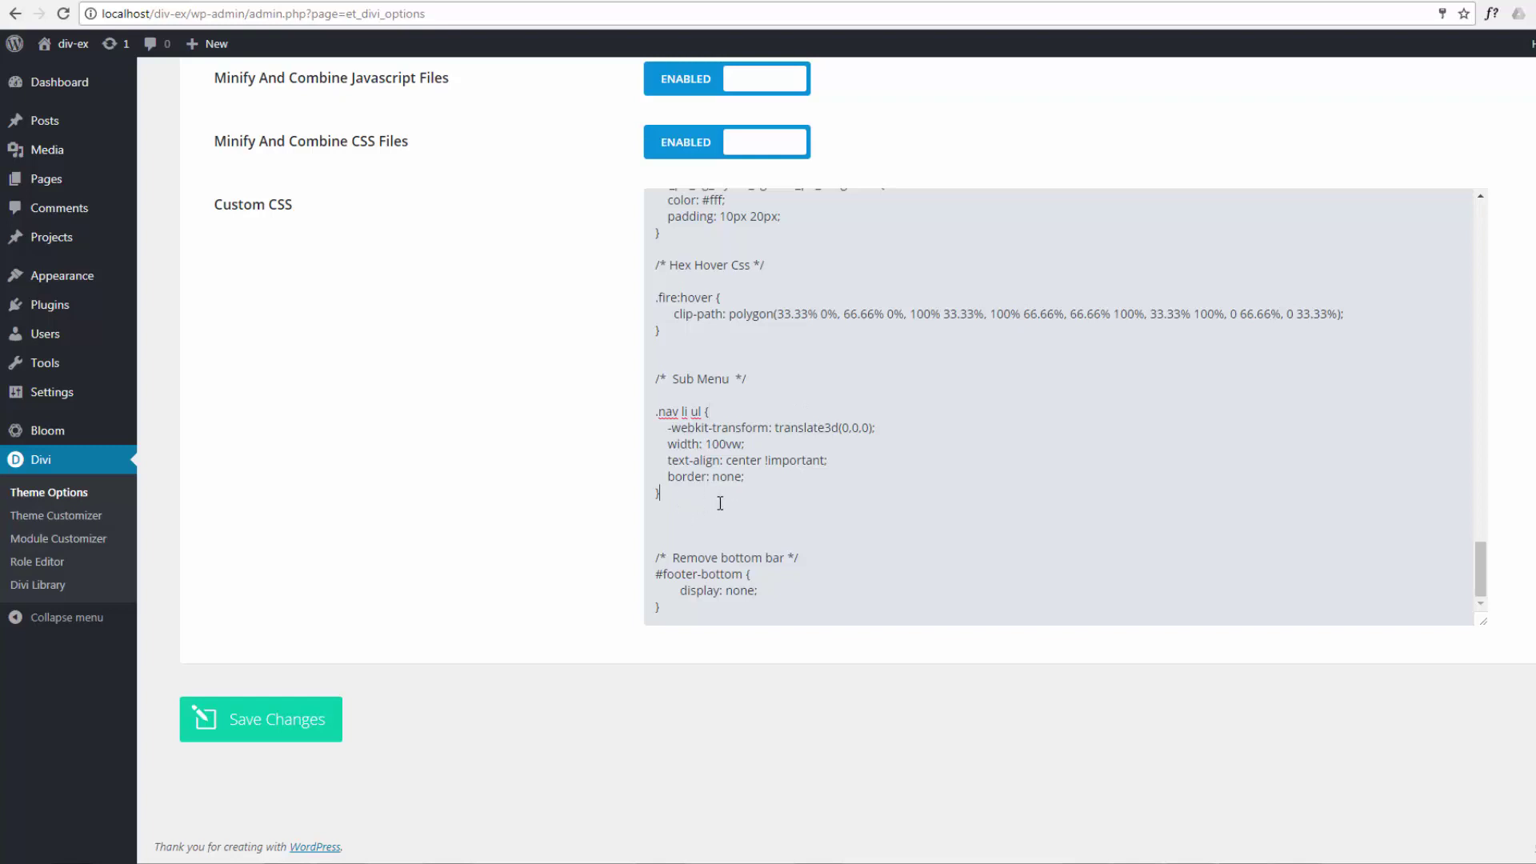
left_click(756, 495)
key("Return")
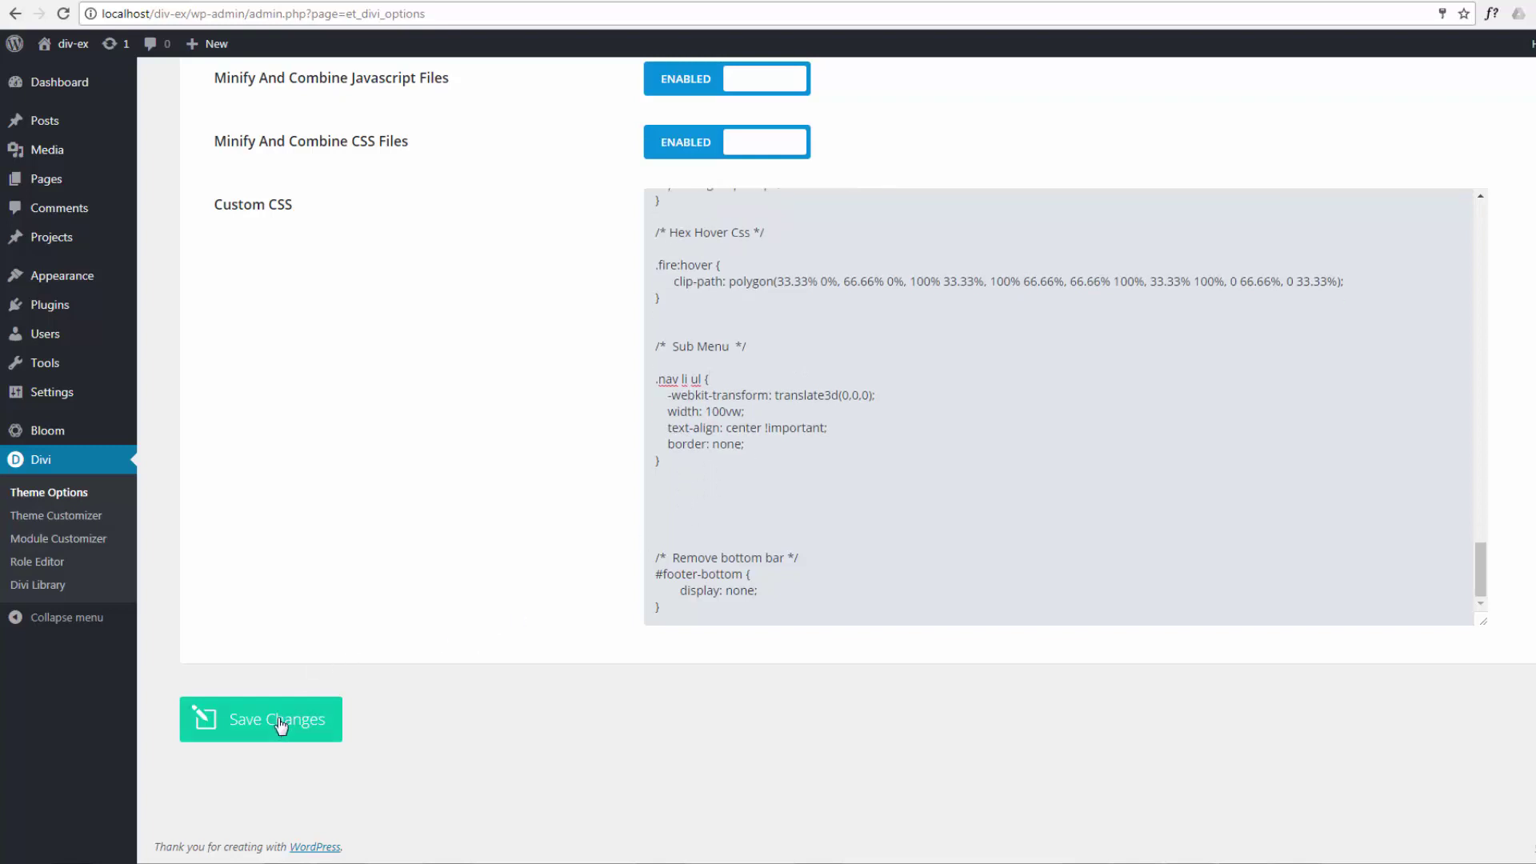
left_click(280, 724)
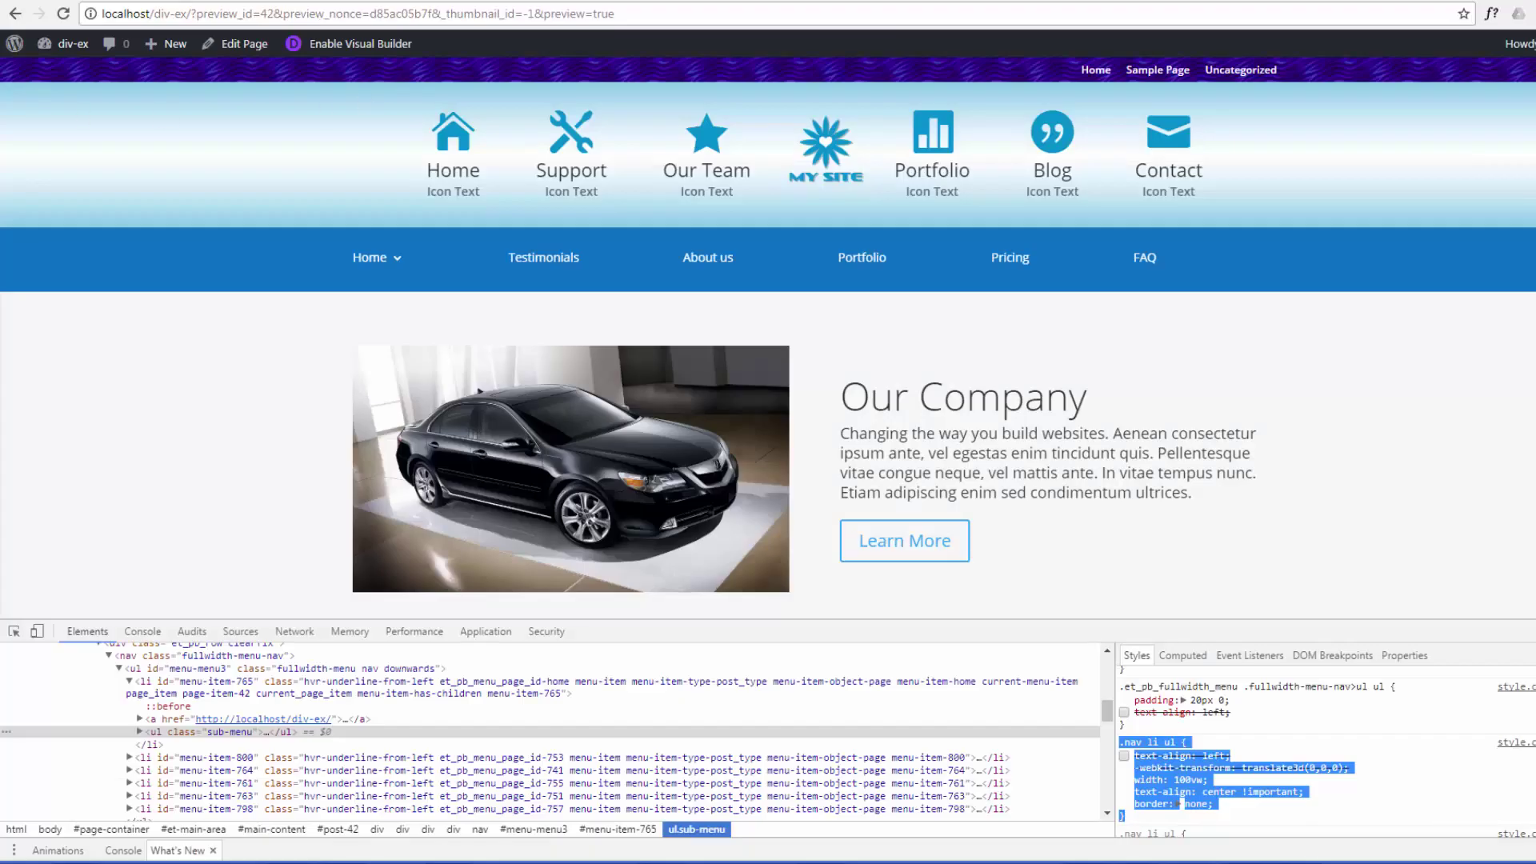
- Reload the site to see the full-width Home sub-menu
left_click(63, 14)
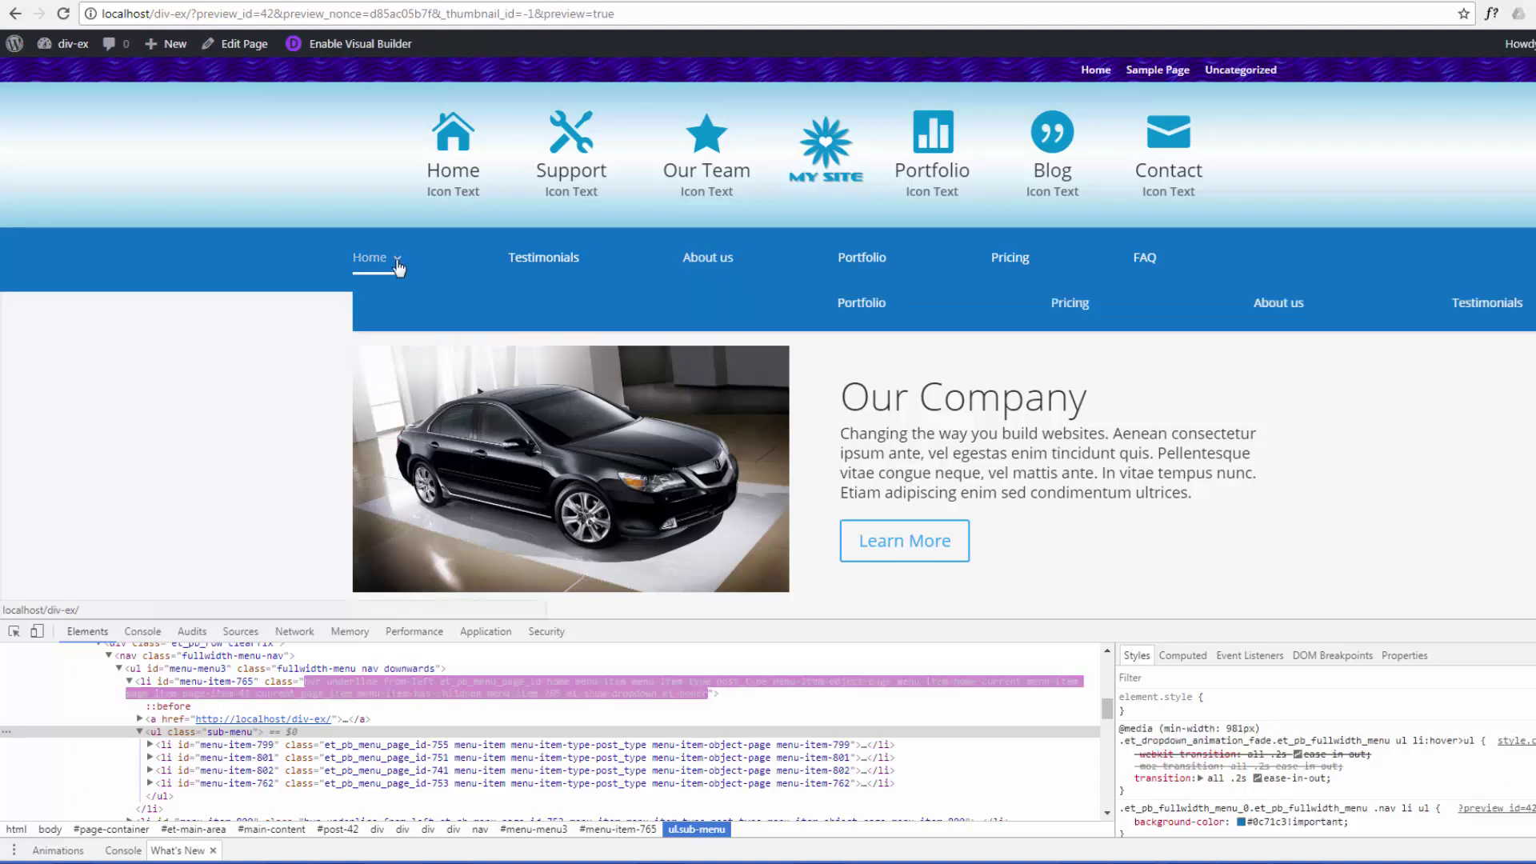
mouse_move(372, 257)
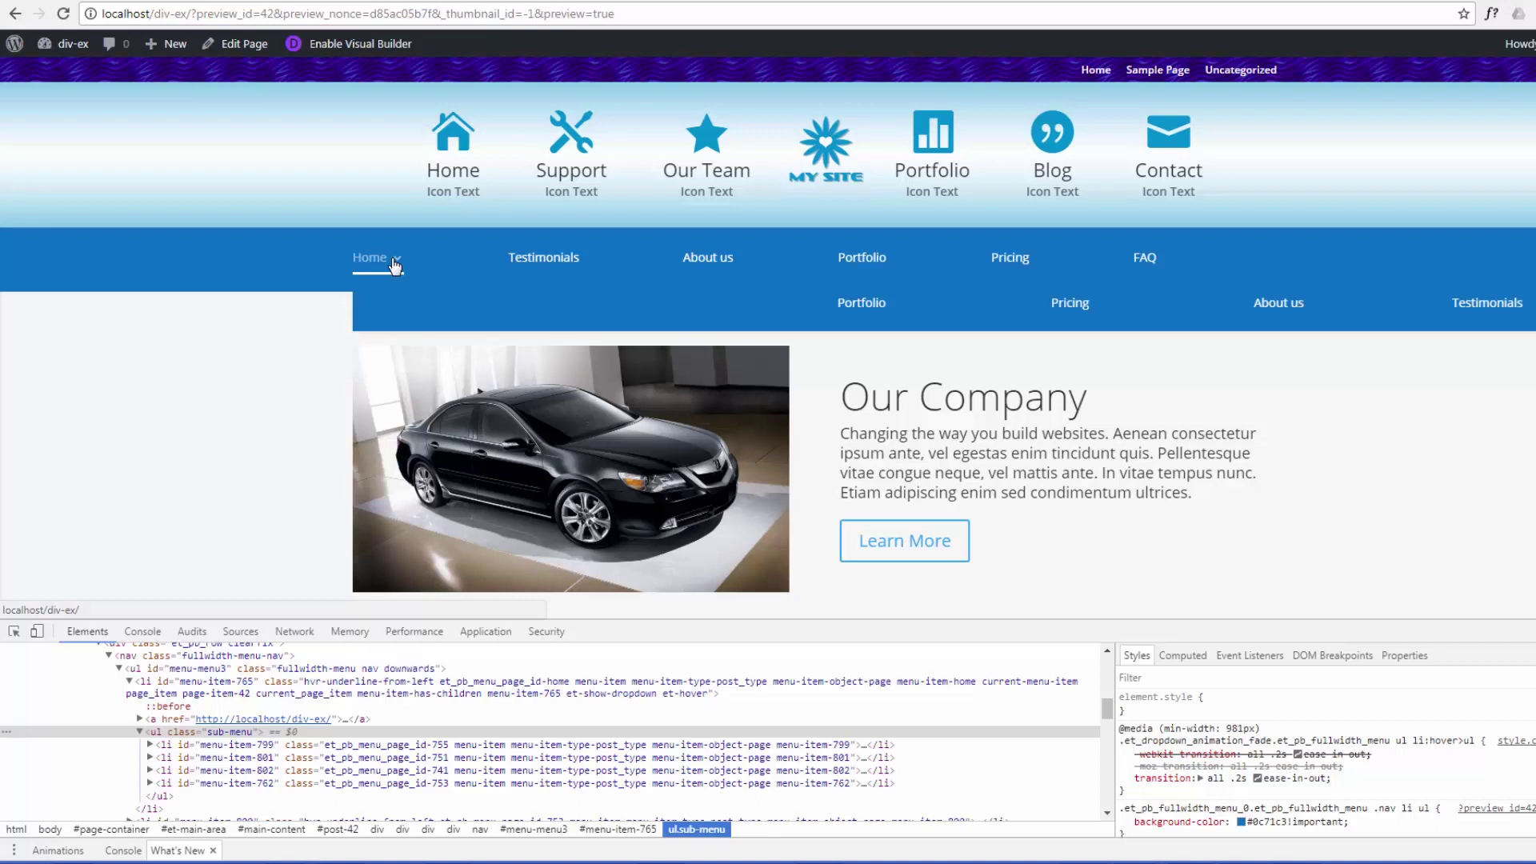
- Inspect the Portfolio sub-menu item to show its .nav li li styles
right_click(468, 317)
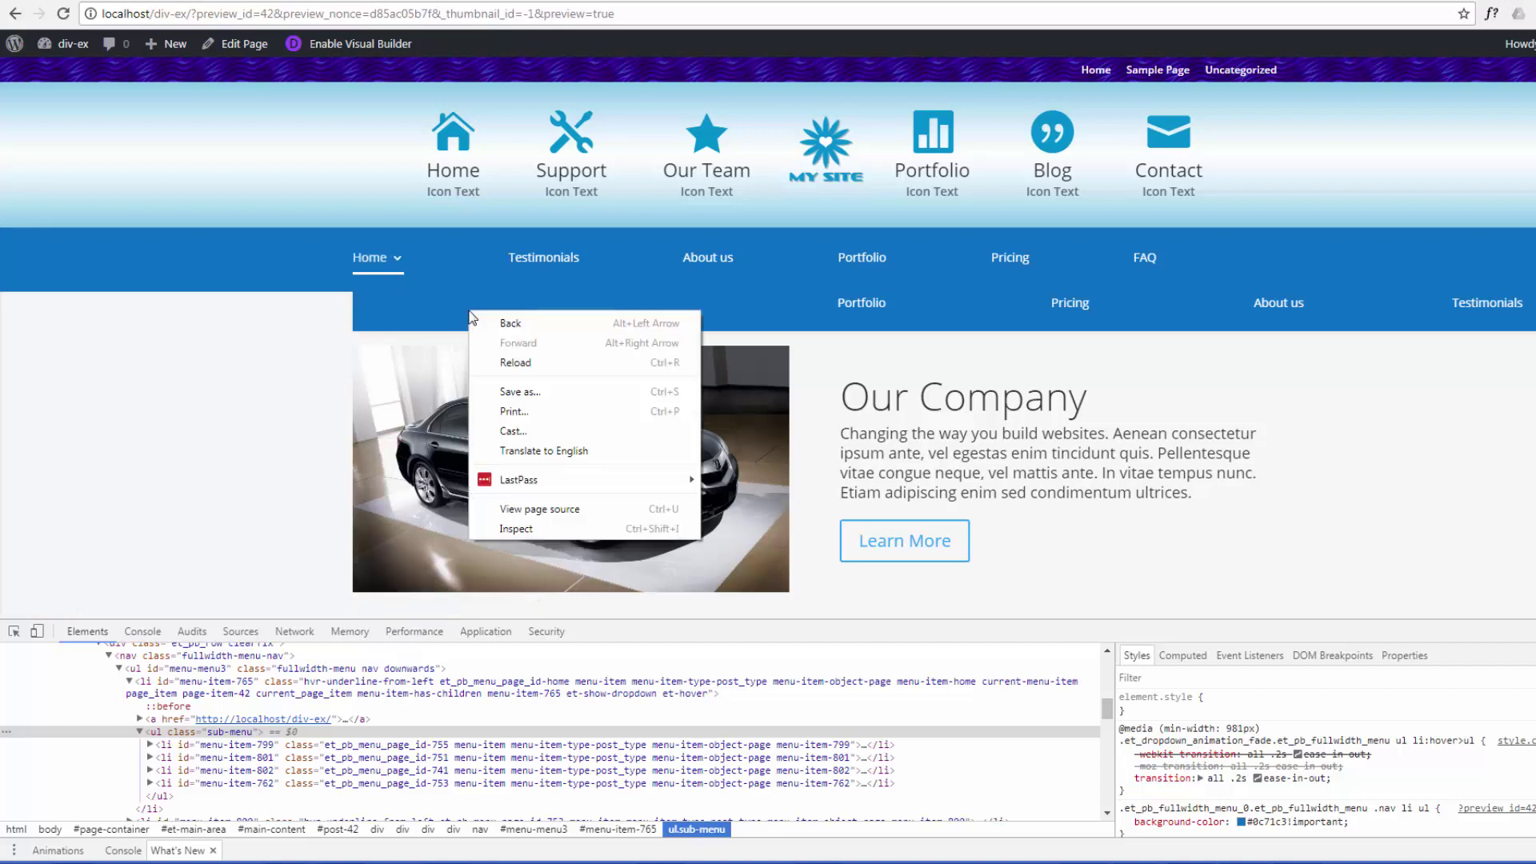
left_click(516, 529)
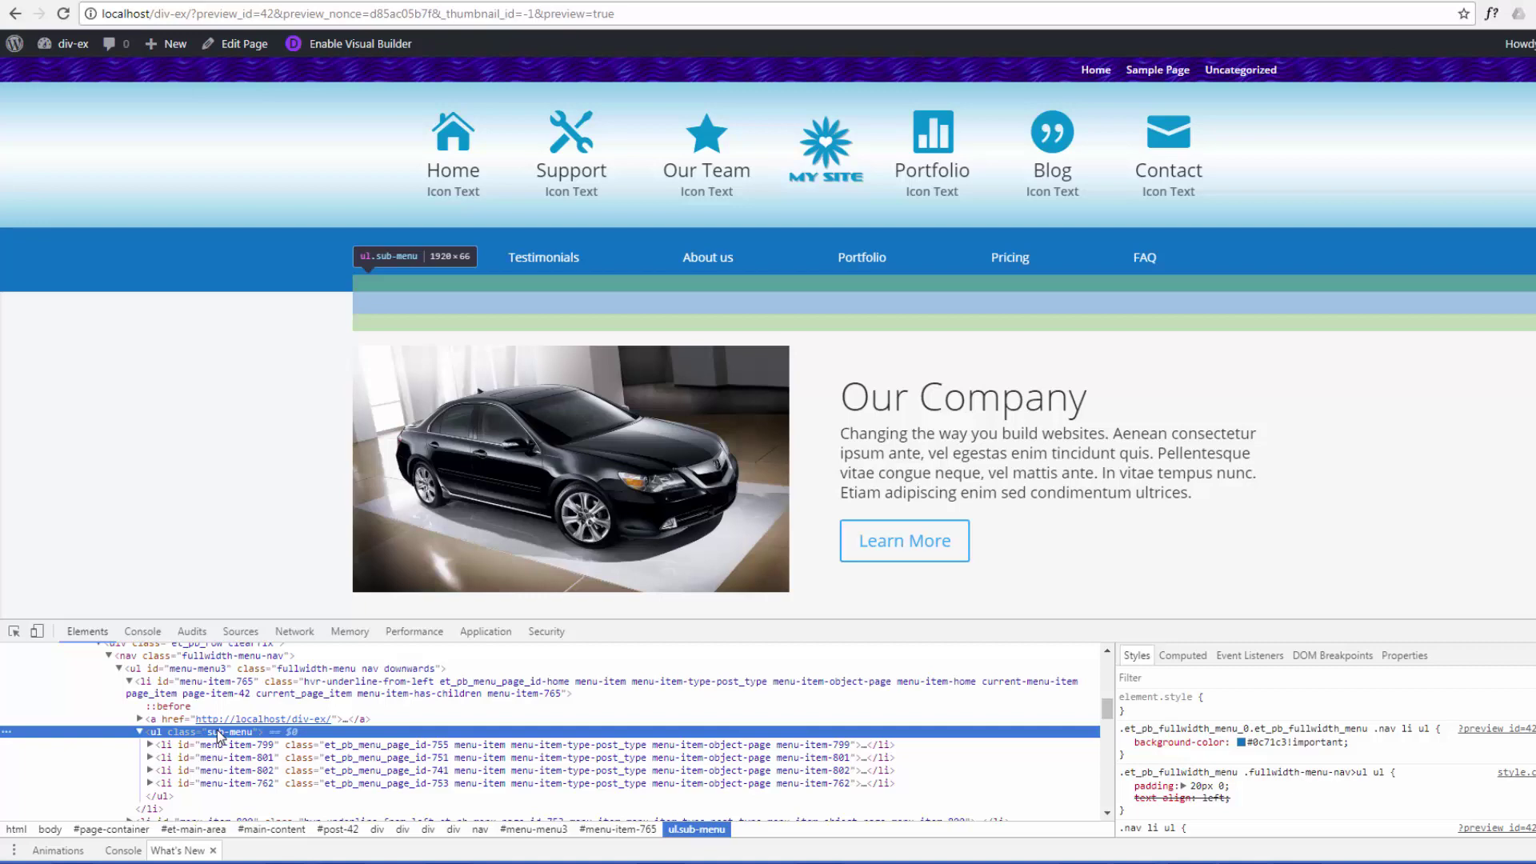
scroll(219, 735, "up", 1)
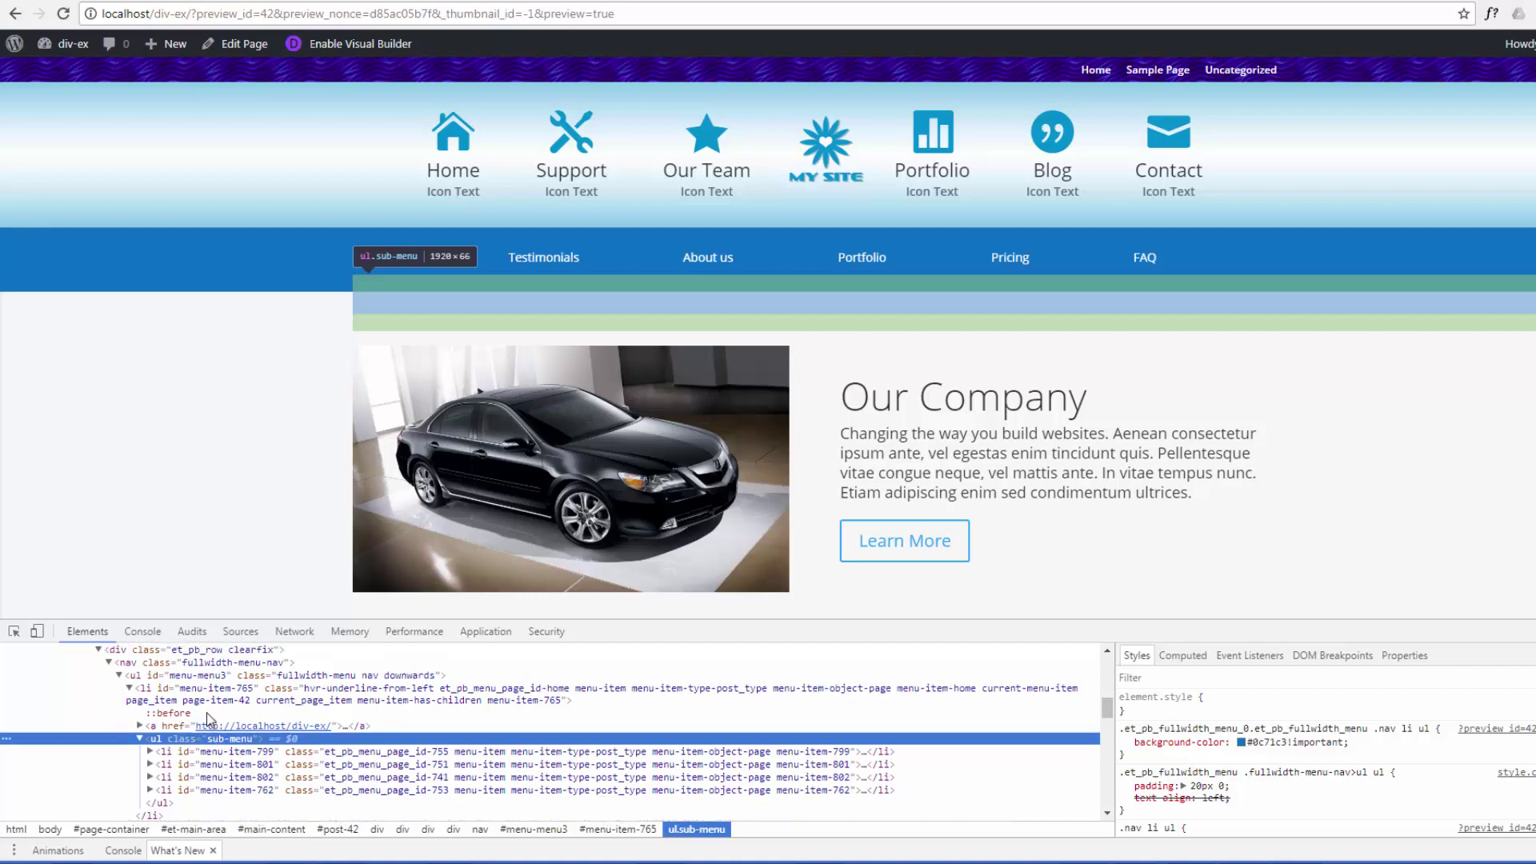
scroll(212, 728, "up", 1)
scroll(200, 716, "up", 1)
scroll(200, 717, "down", 2)
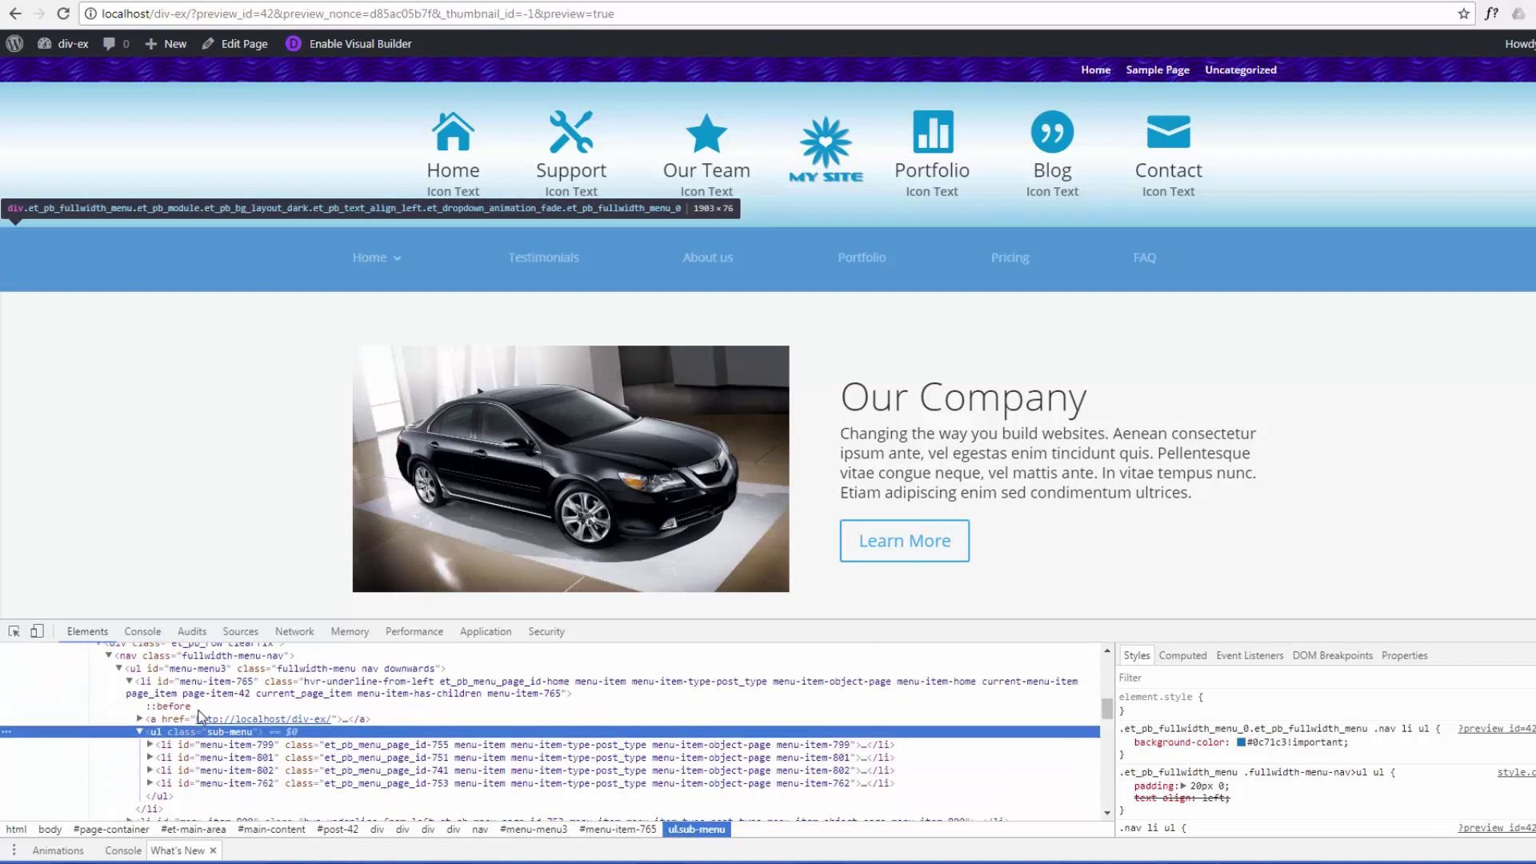
scroll(200, 716, "down", 2)
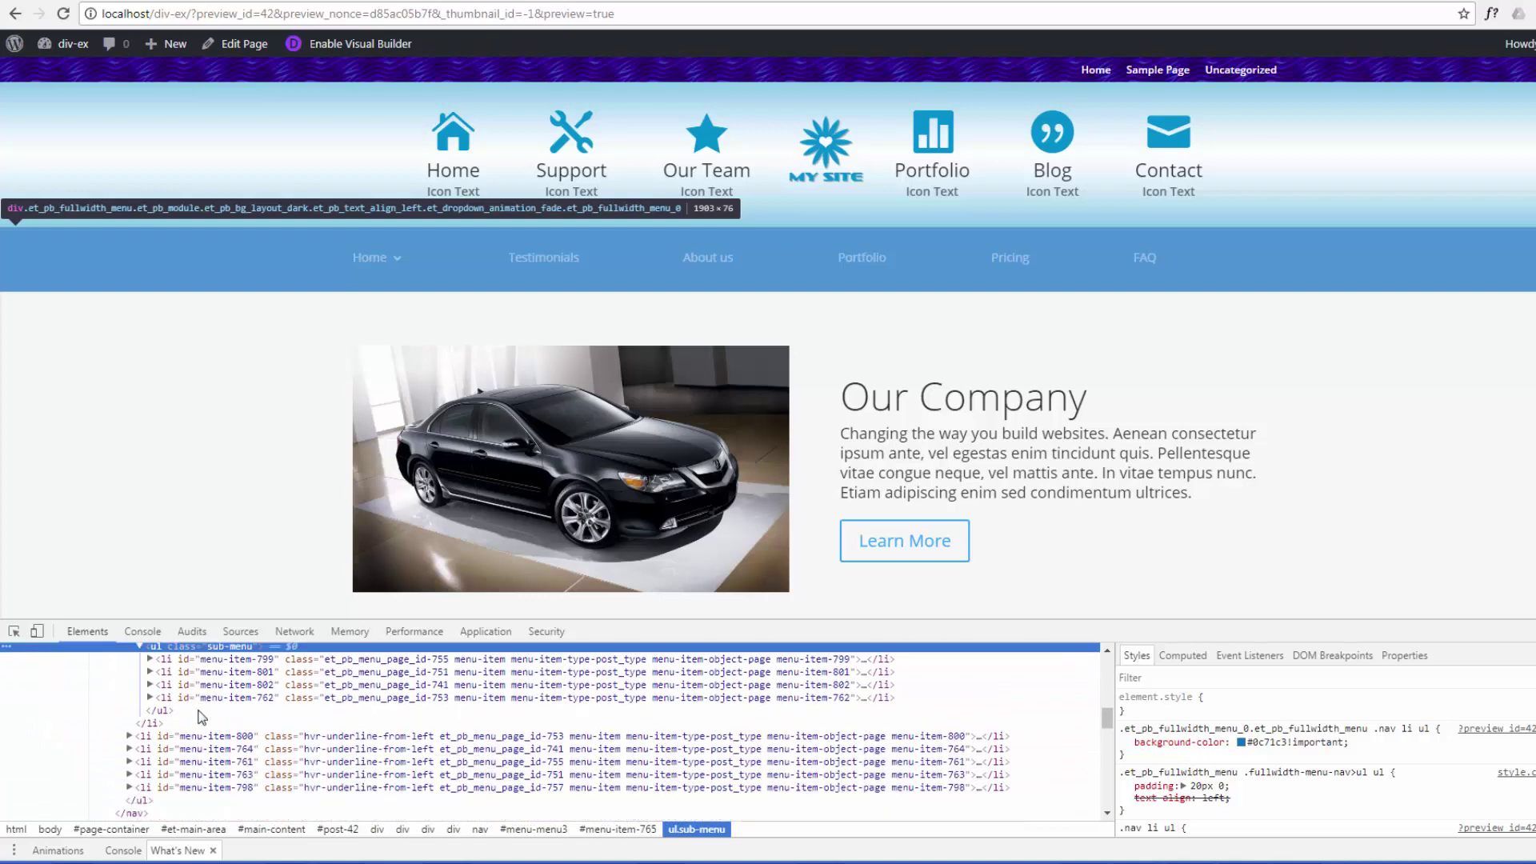
scroll(200, 717, "down", 1)
scroll(200, 716, "down", 1)
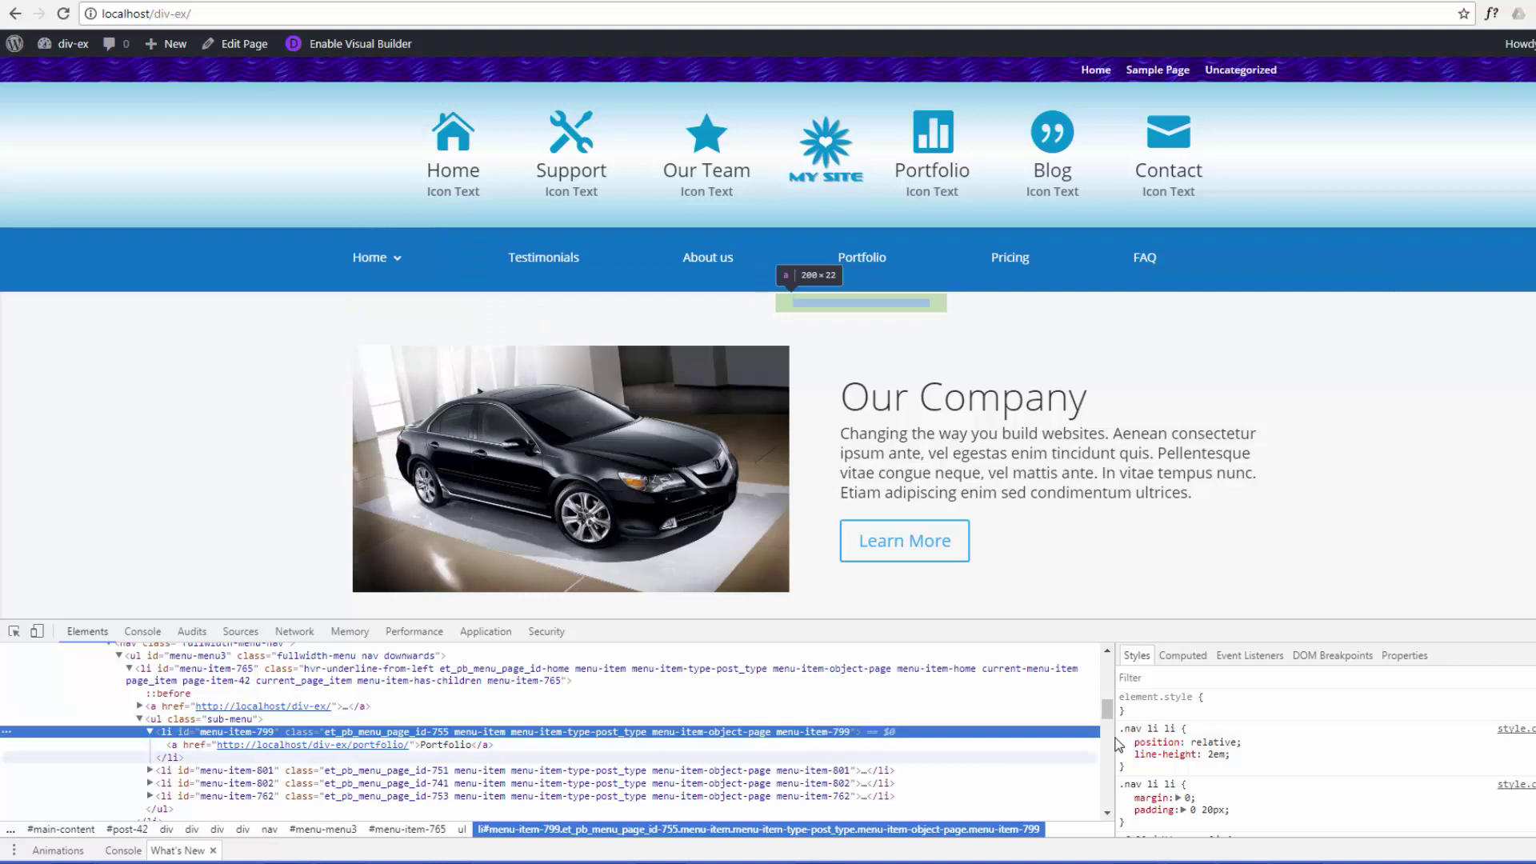
mouse_move(1182, 742)
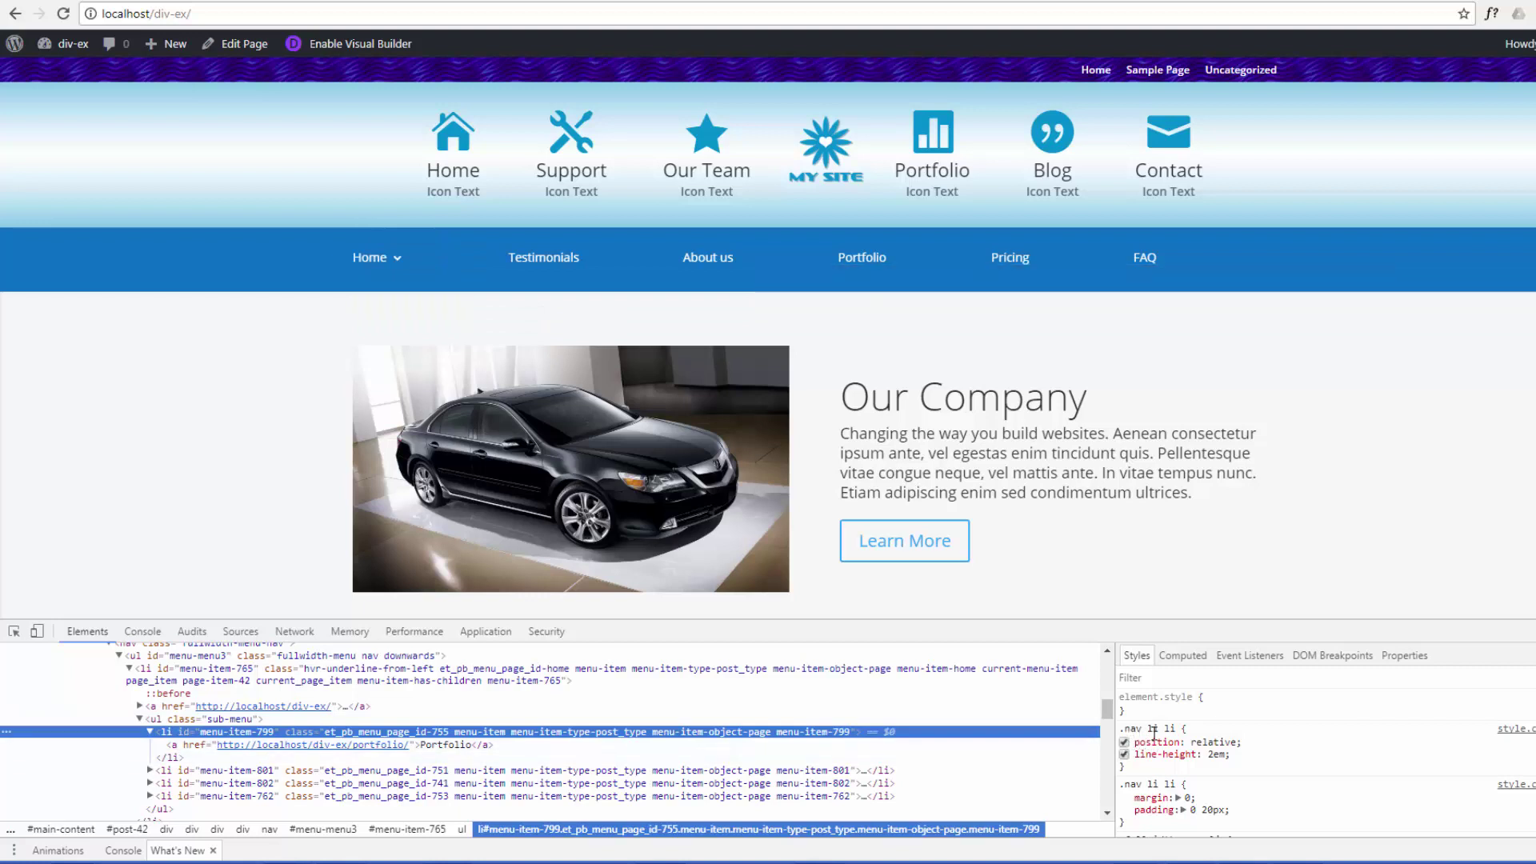
- Give the .nav li li rule padding-top: 275px
left_click(1206, 730)
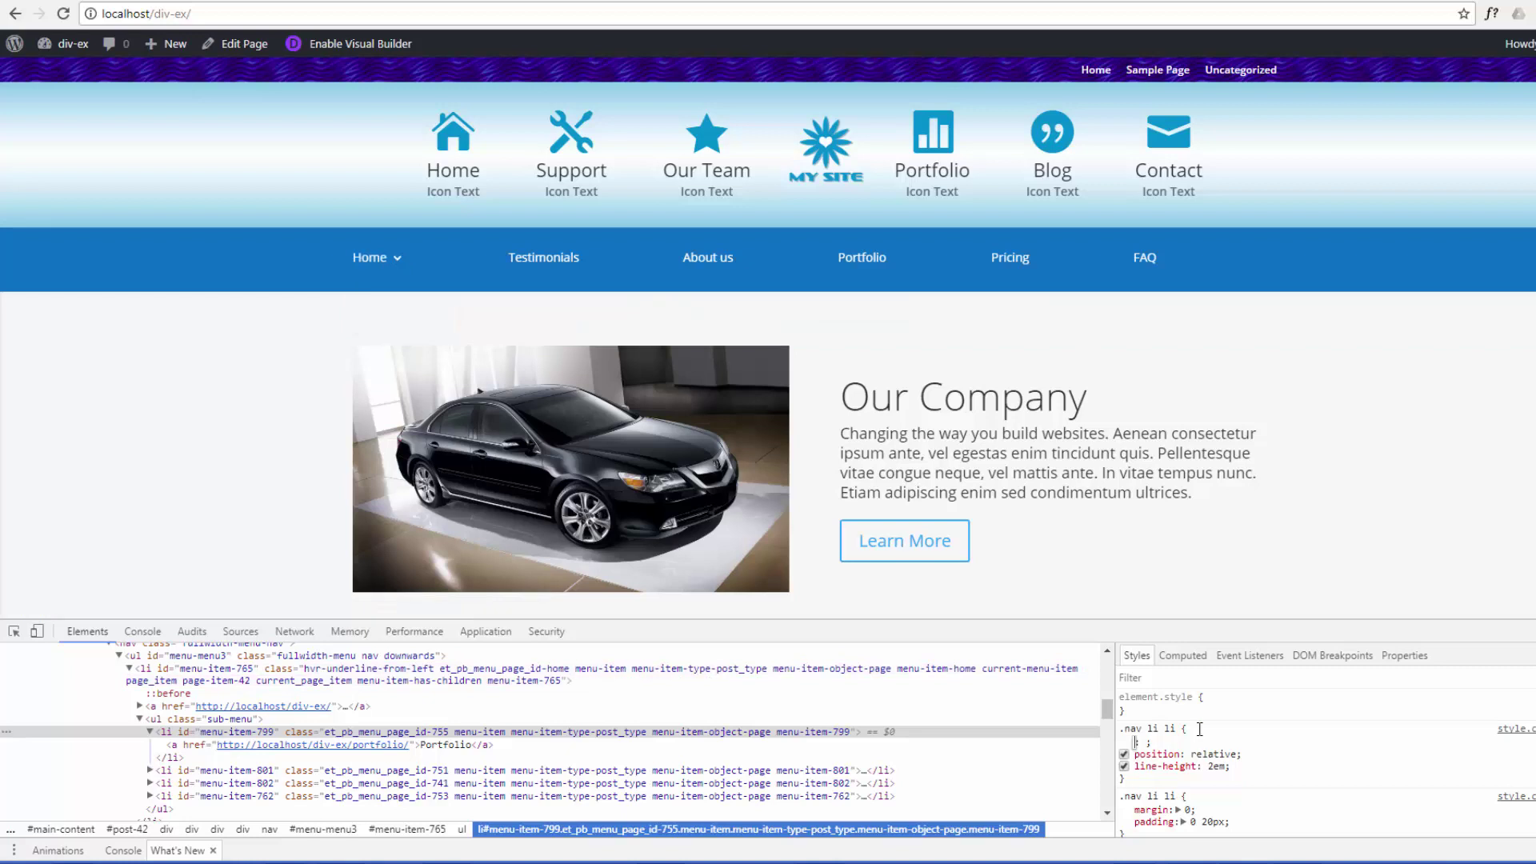
type("padding")
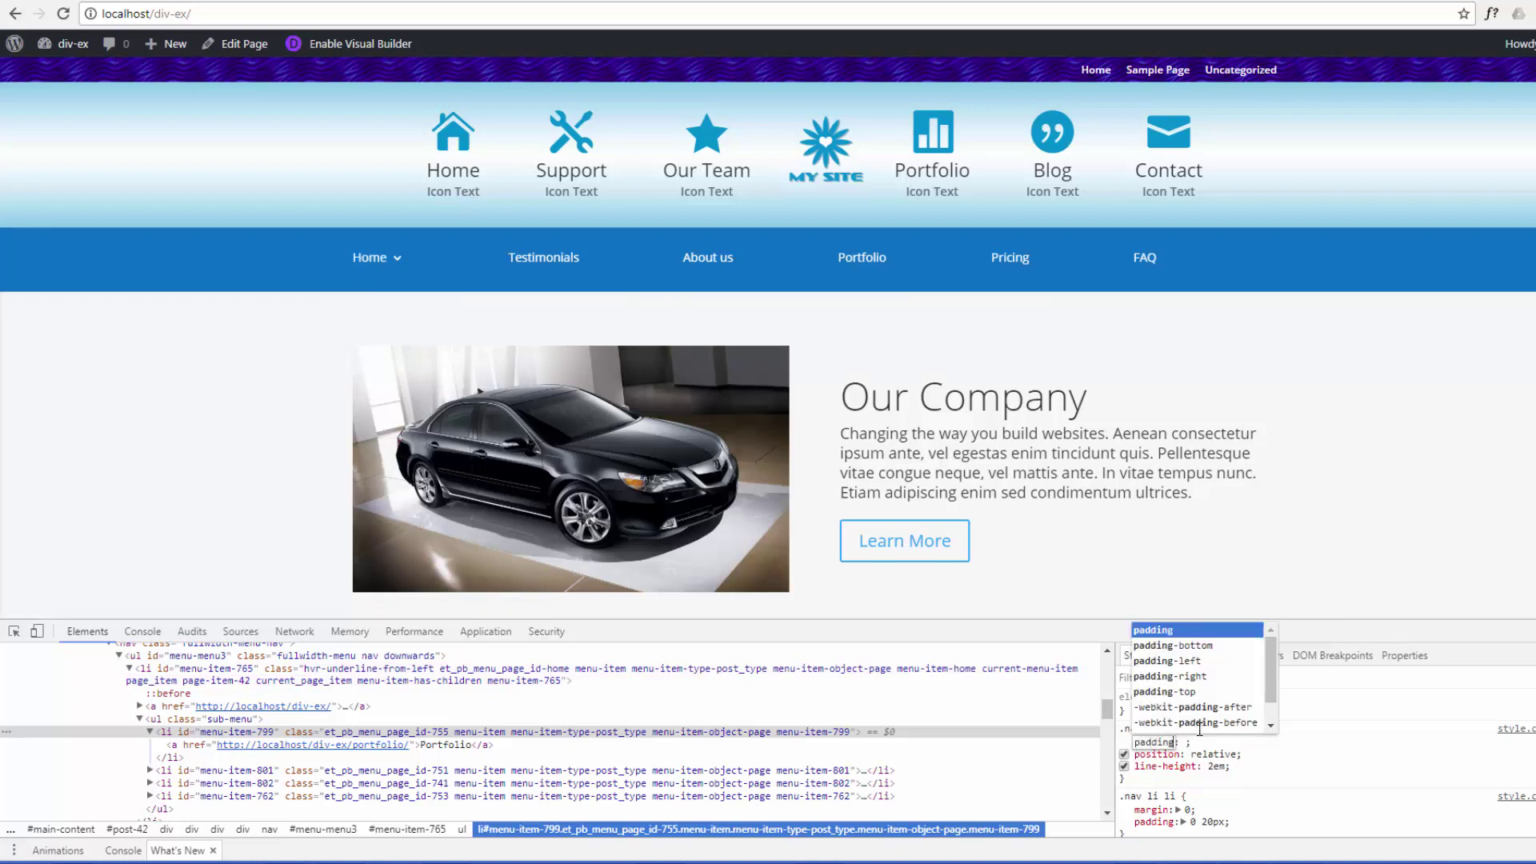
type("-top")
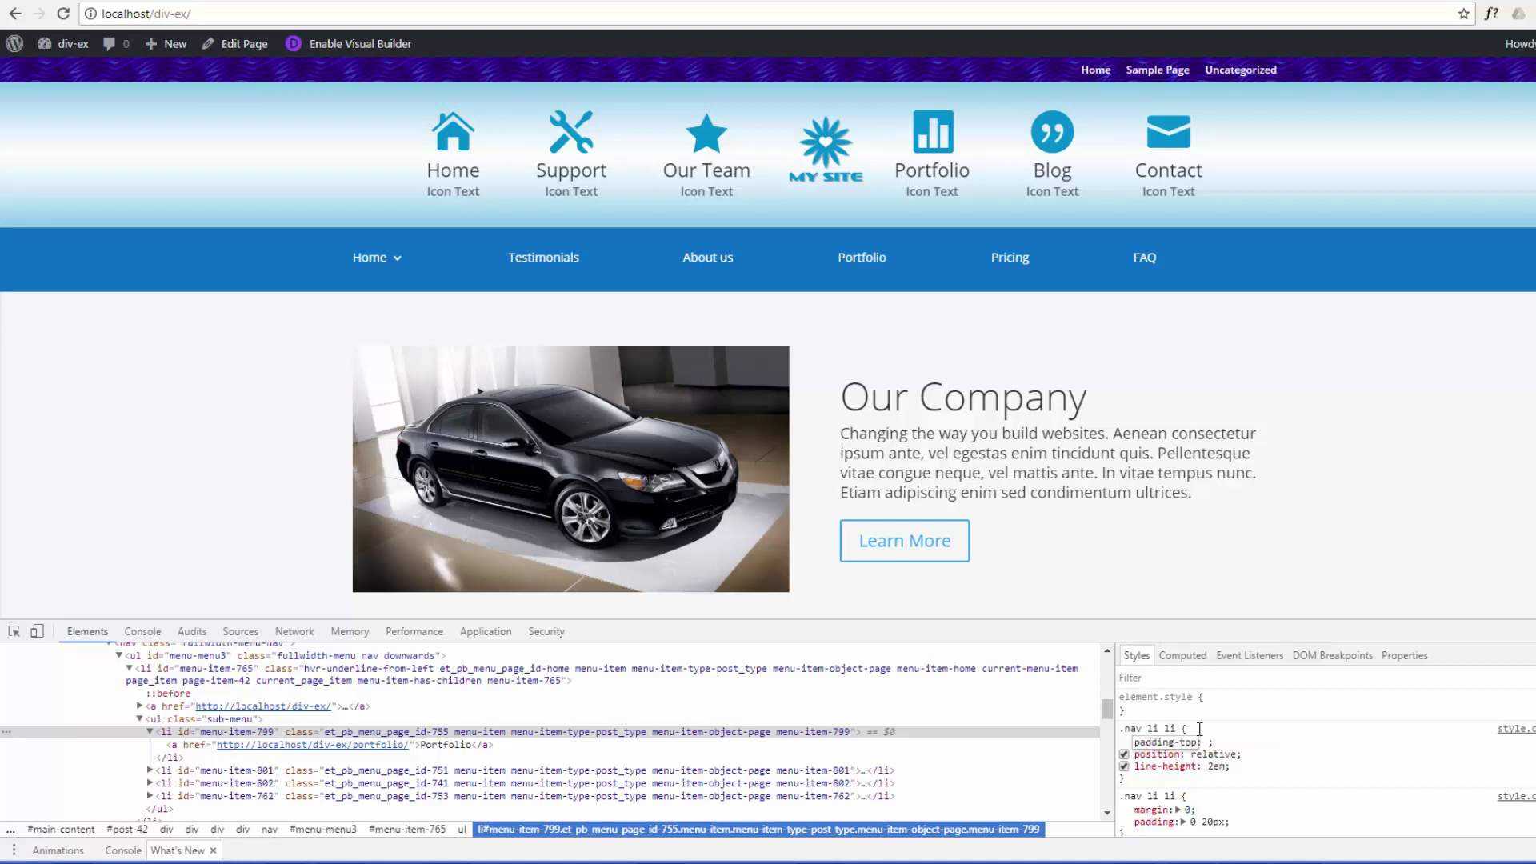
key("Tab")
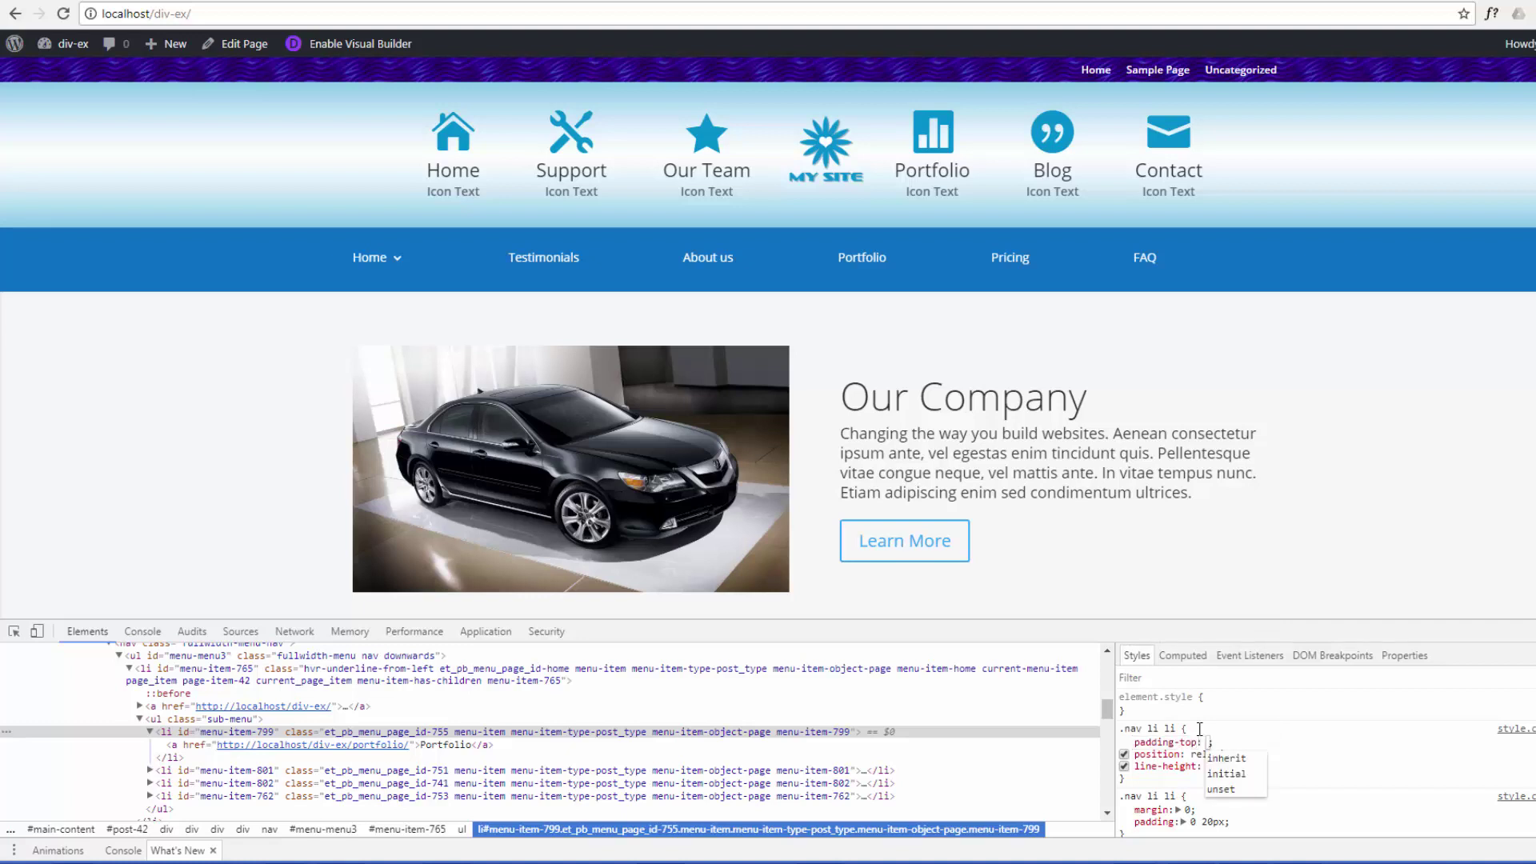
type("27")
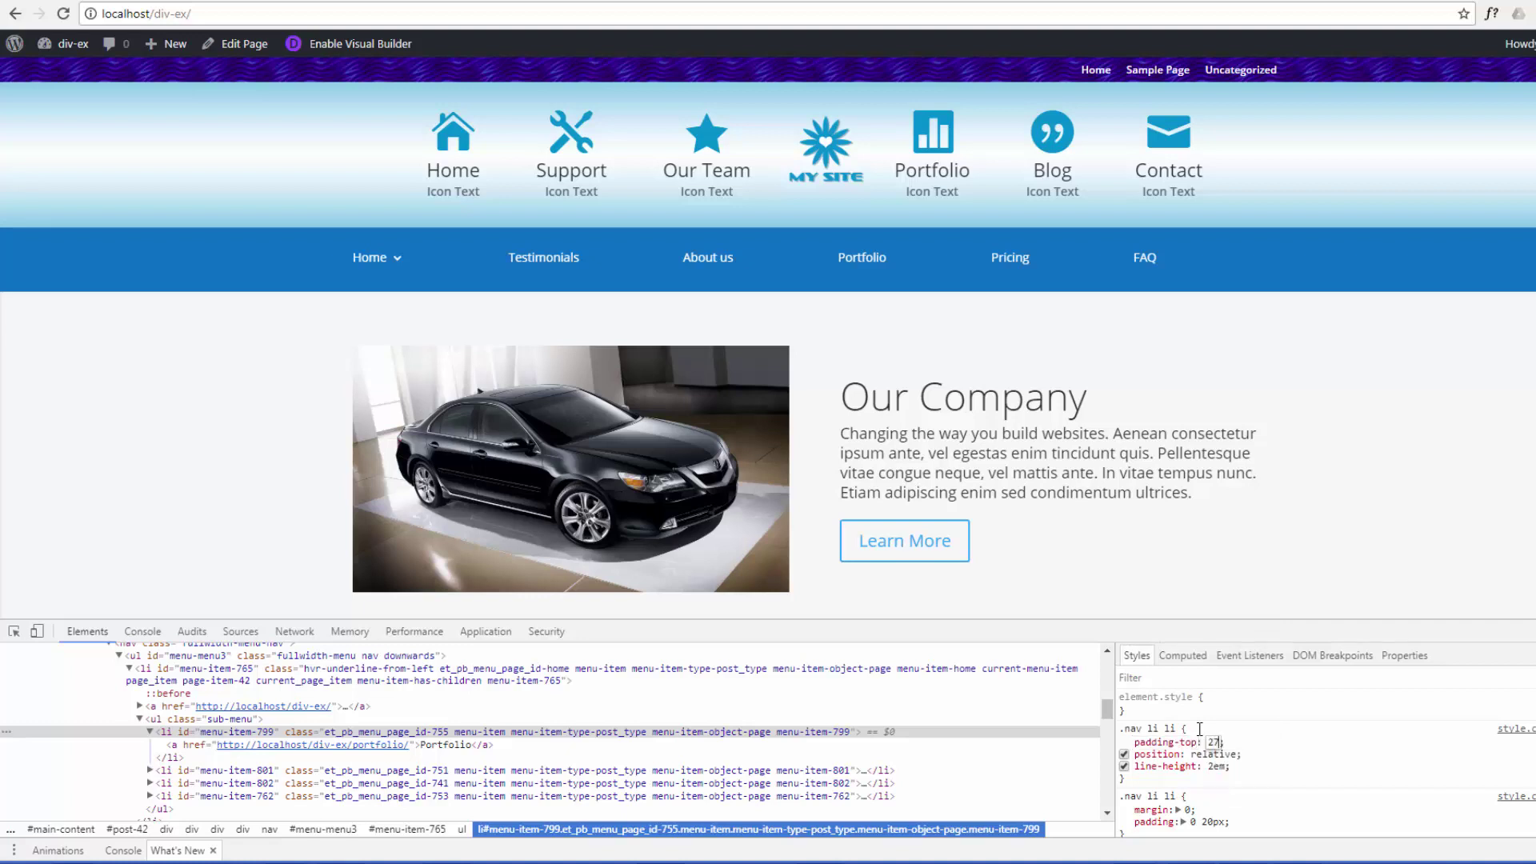
type("5px")
key("Tab")
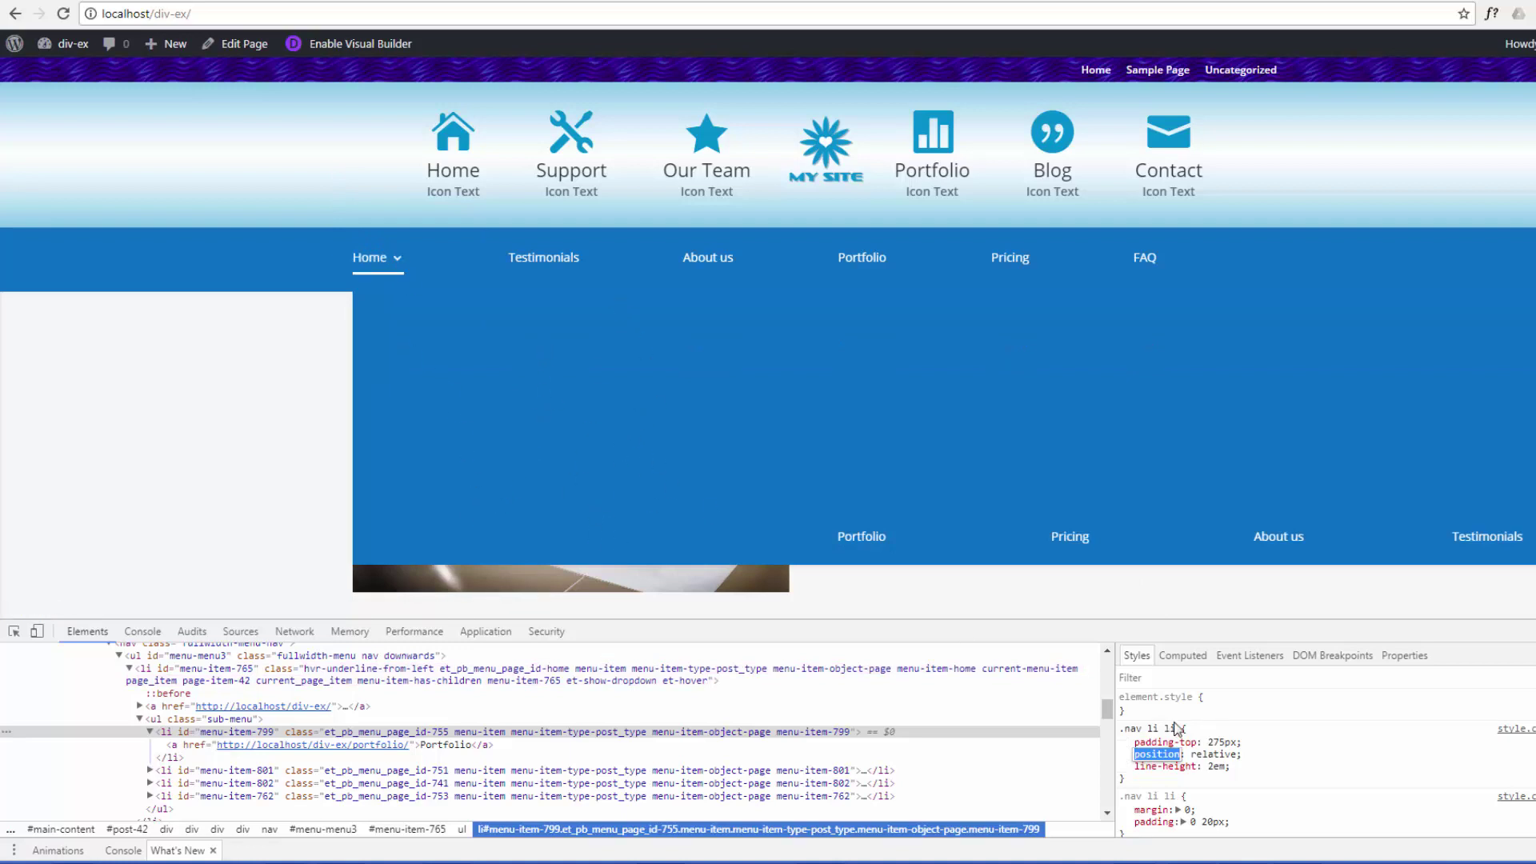
mouse_move(1182, 751)
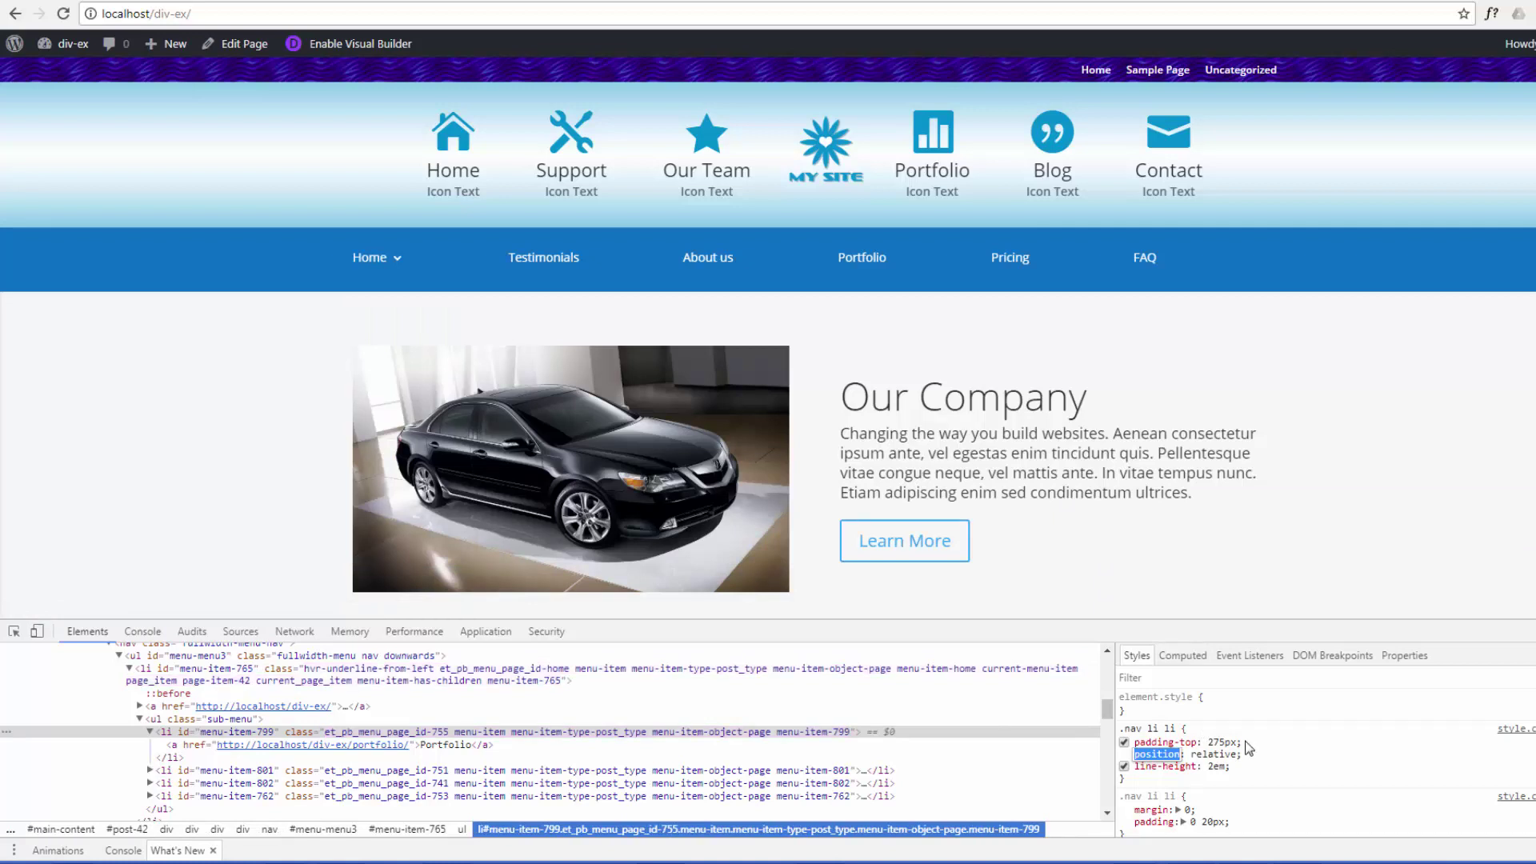
- Add float: left to the .nav li li rule
left_click(1249, 747)
left_click(1245, 741)
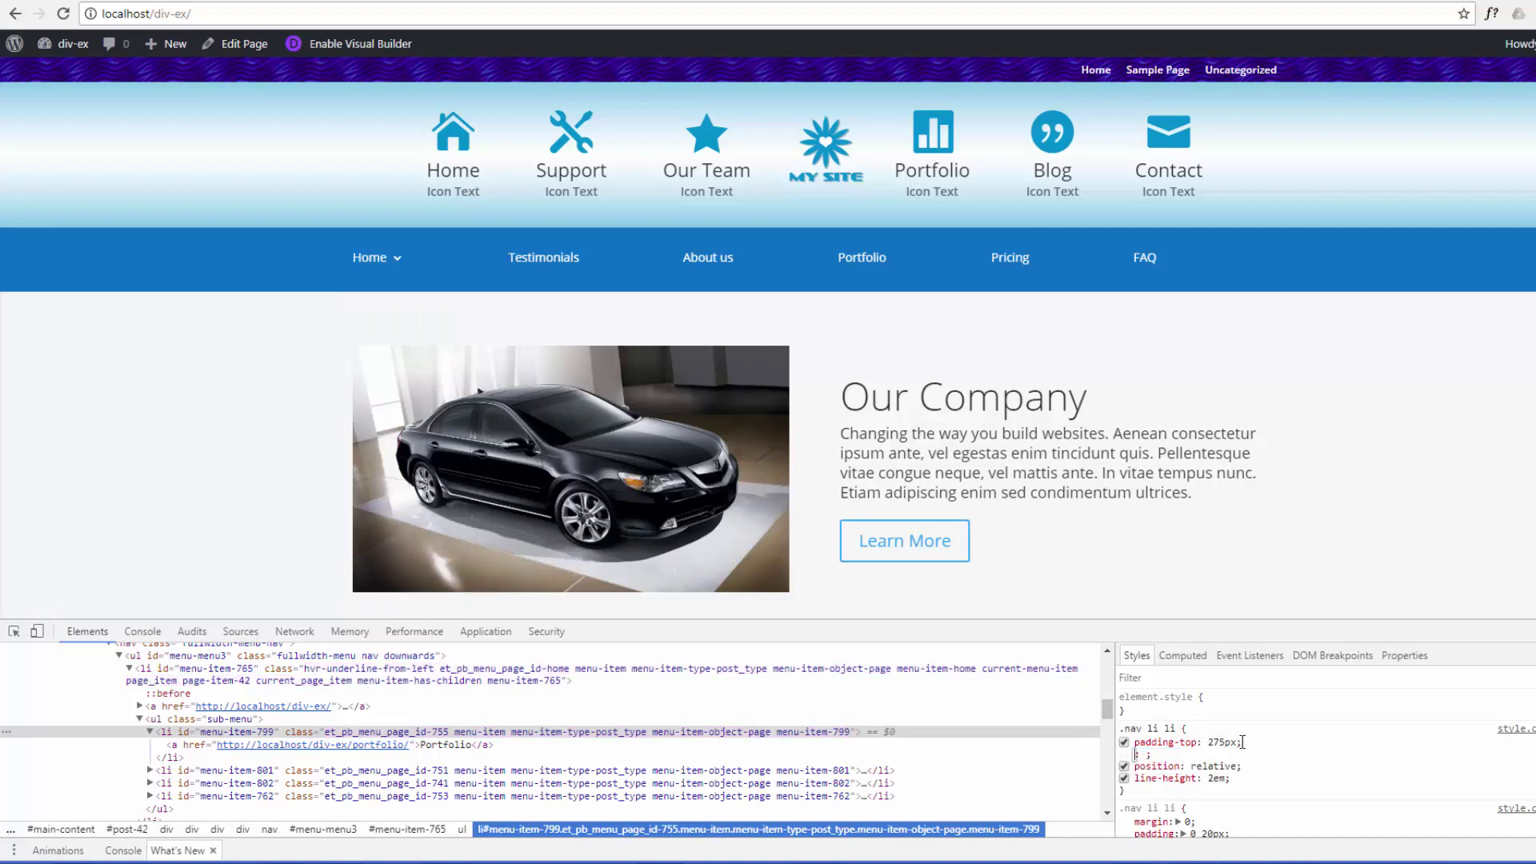
type("float")
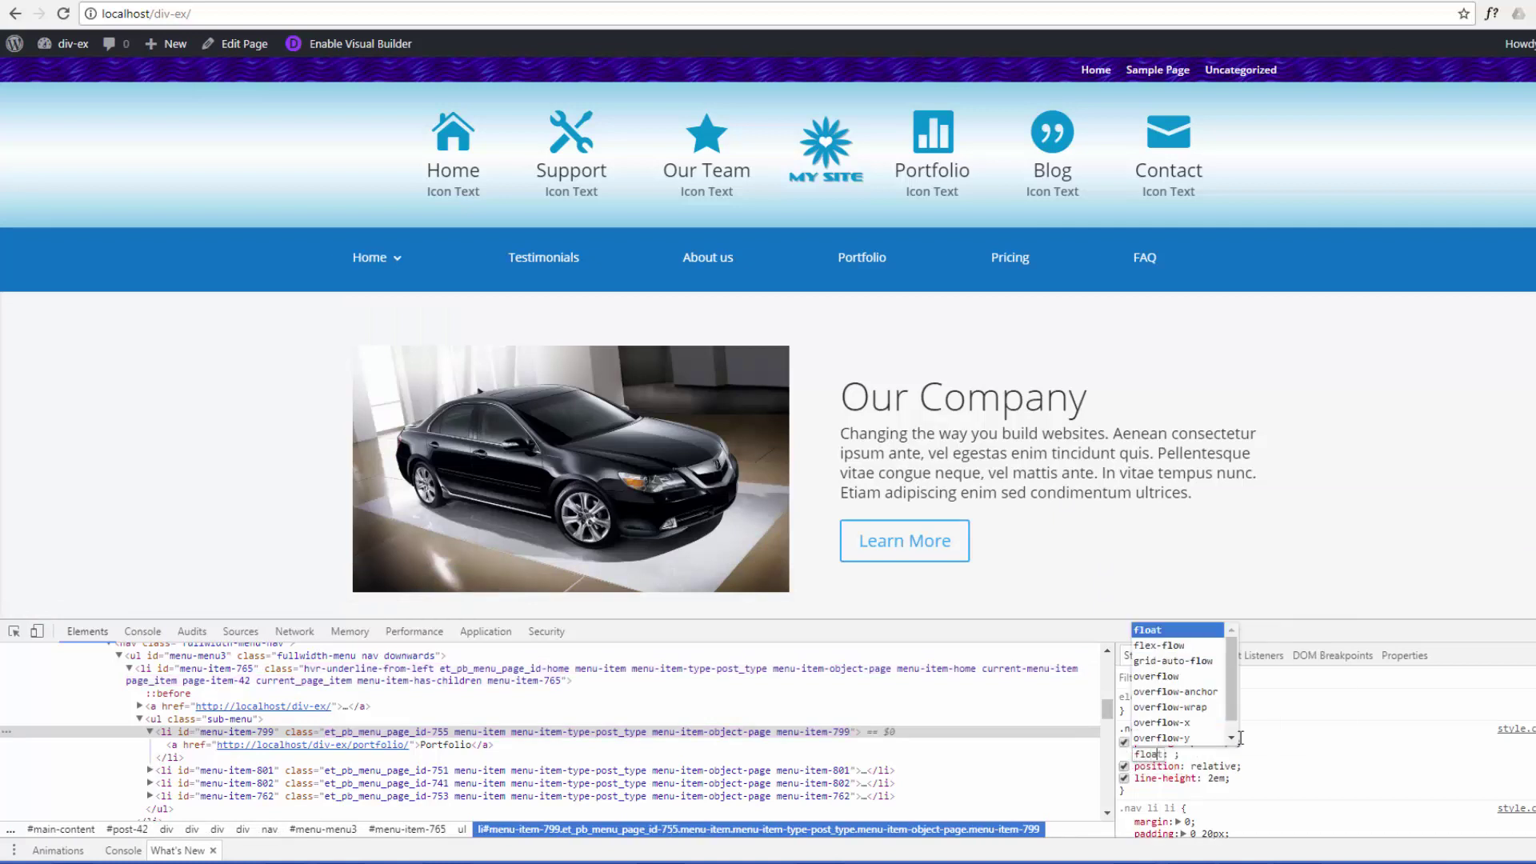
type(":")
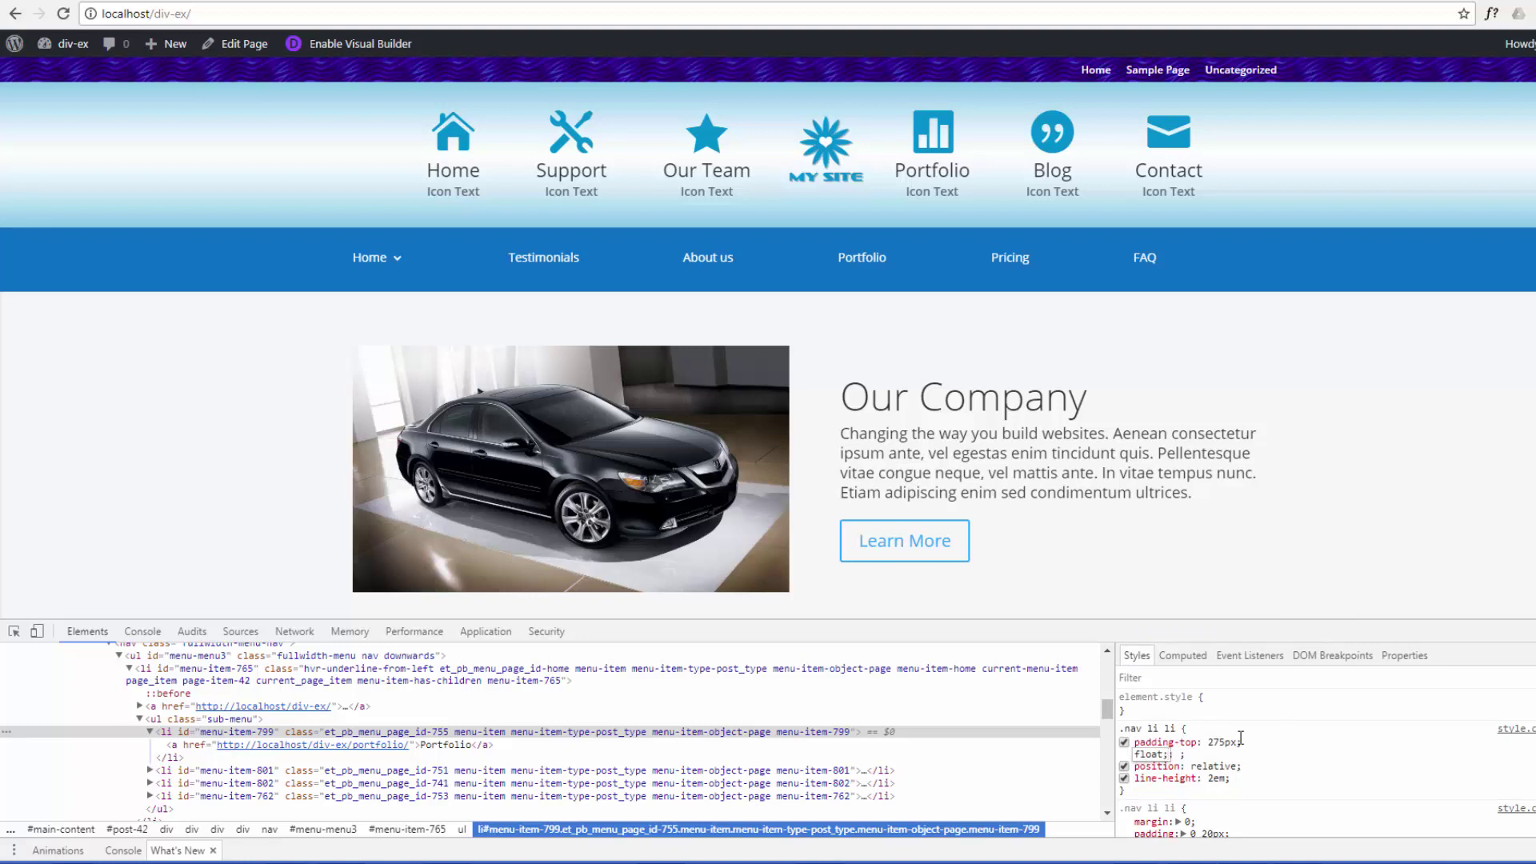
key("BackSpace")
key("Tab")
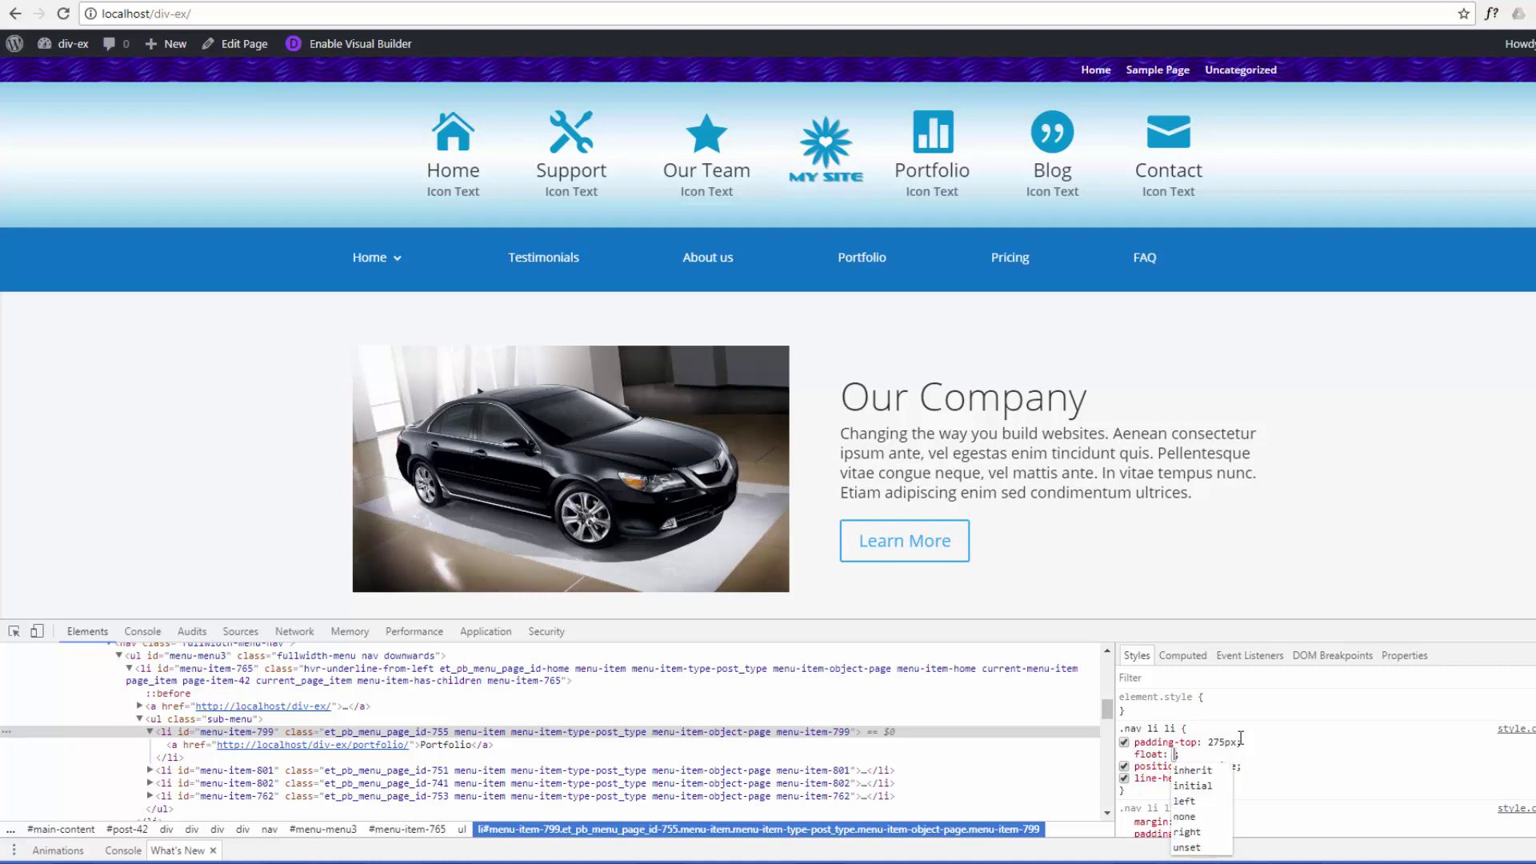
type("le")
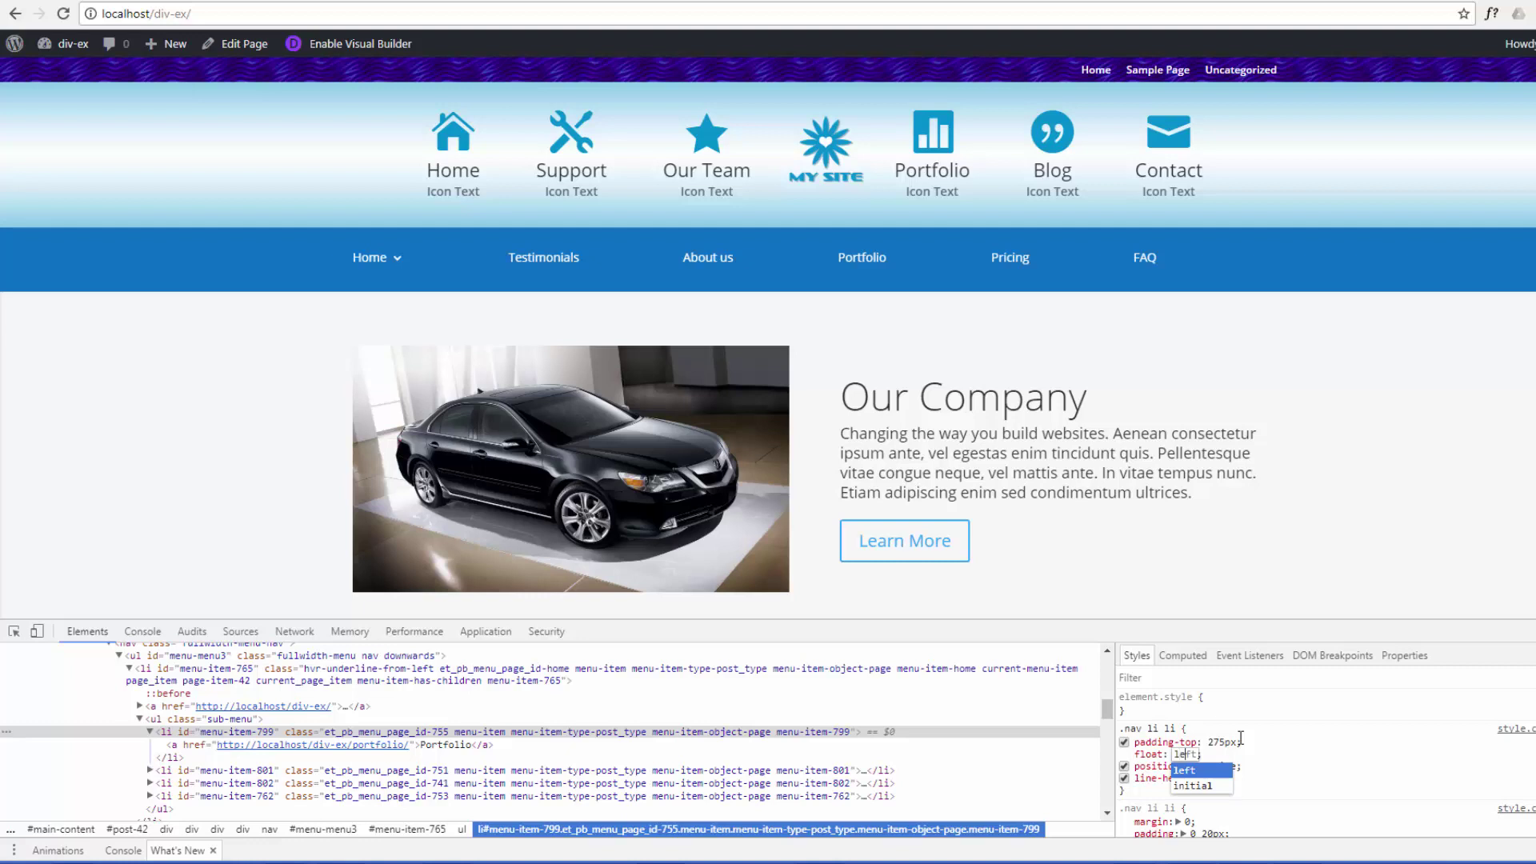
key("Tab")
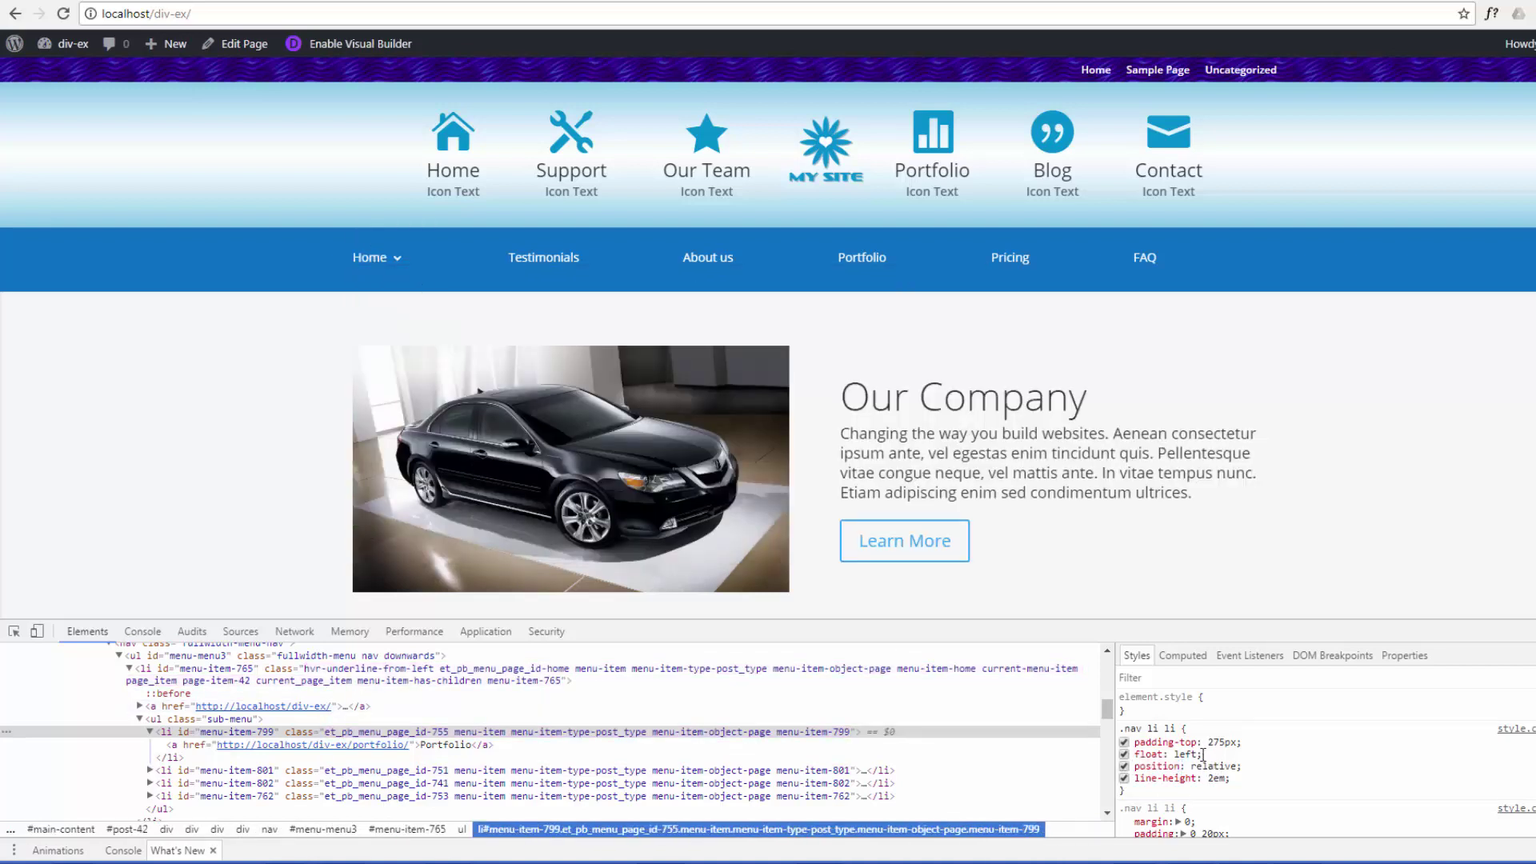
- Set the .nav li li width to 225px
left_click(1203, 754)
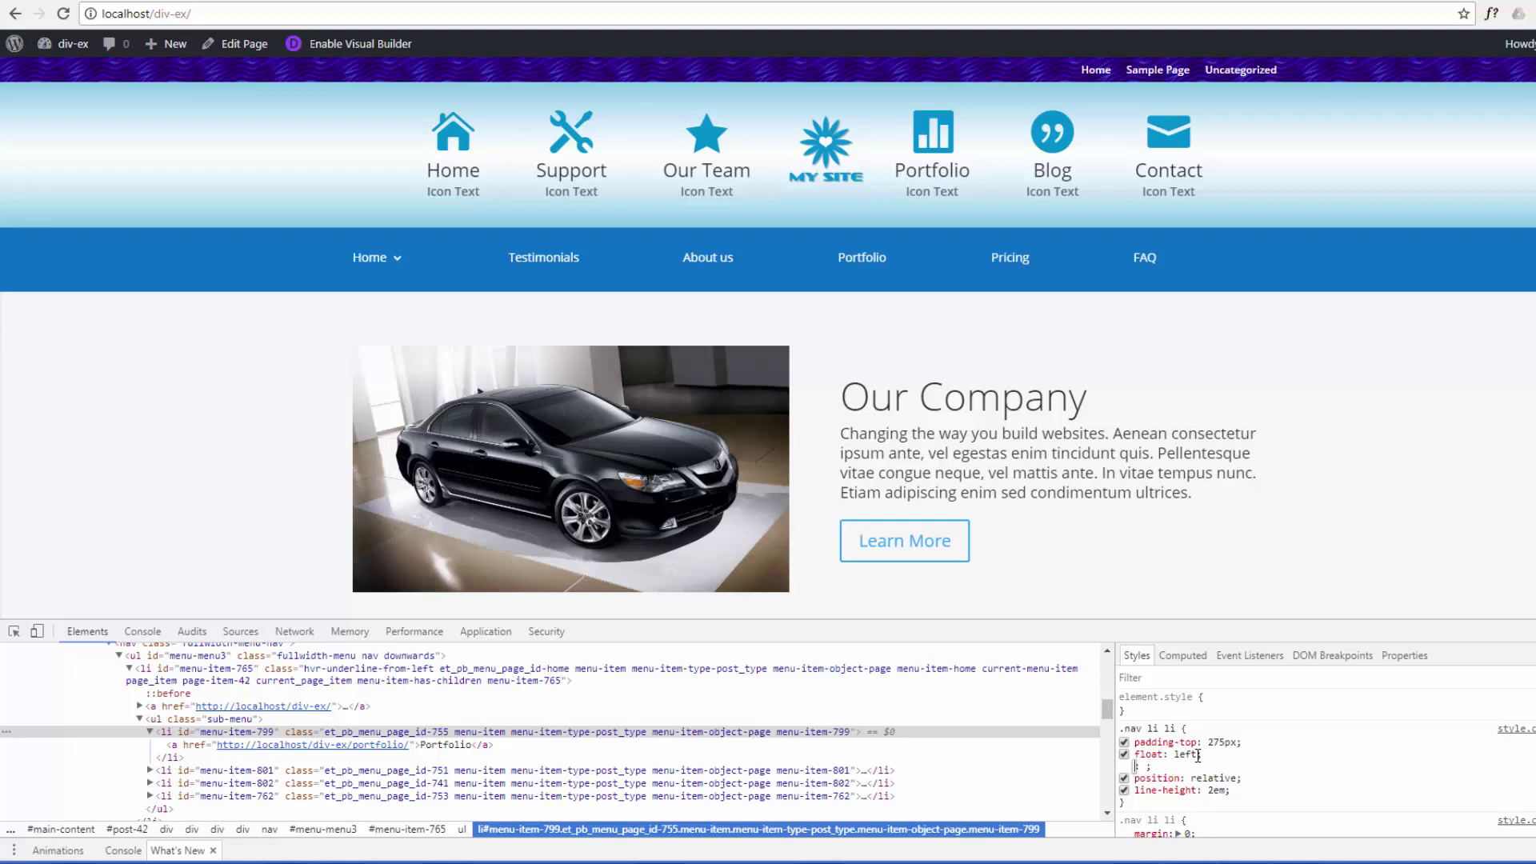
type("width")
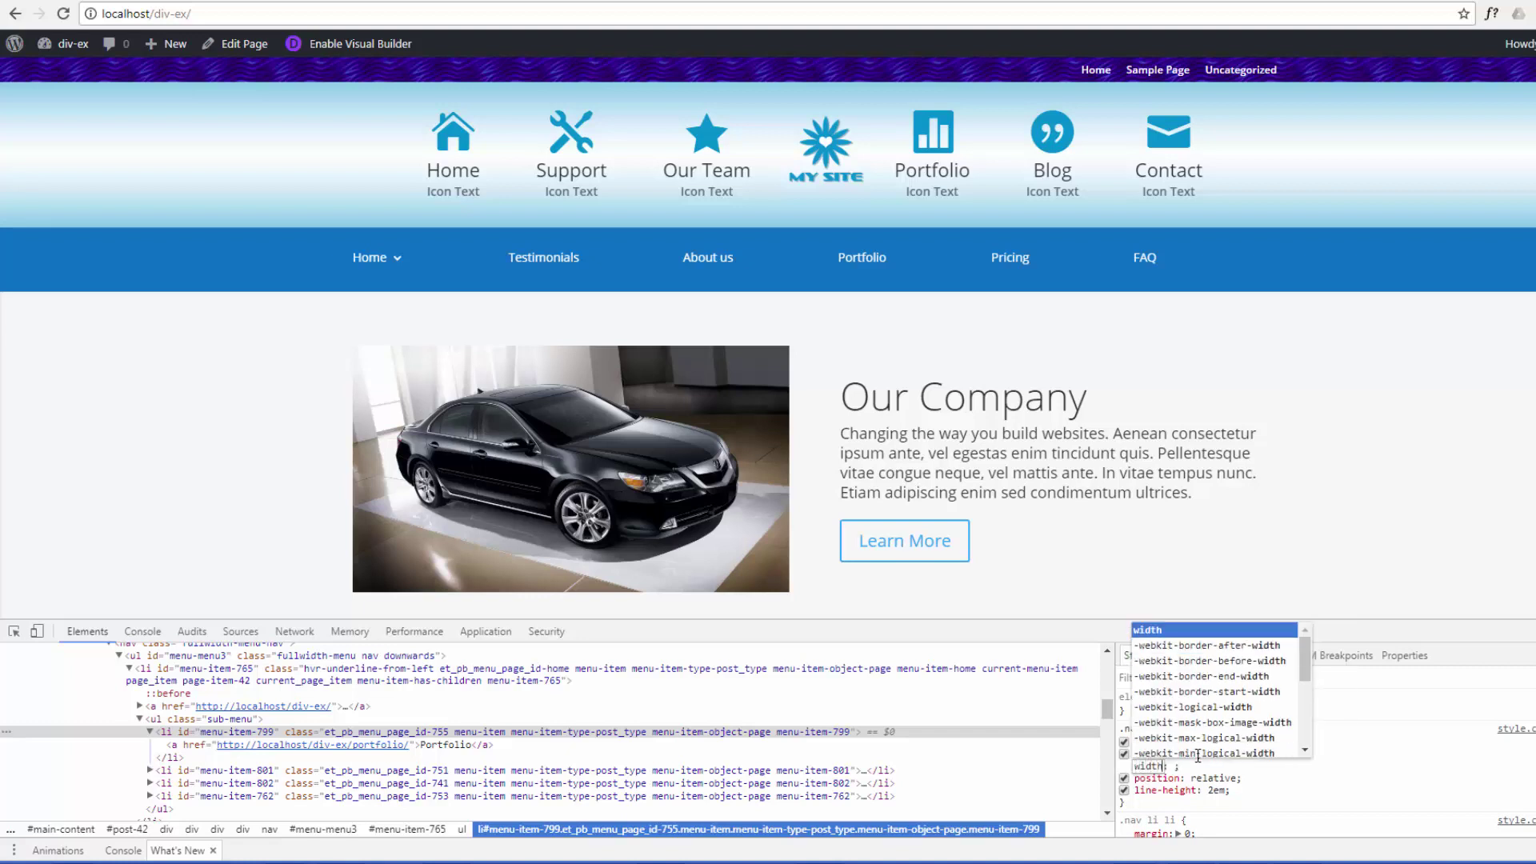
key("Tab")
type("2")
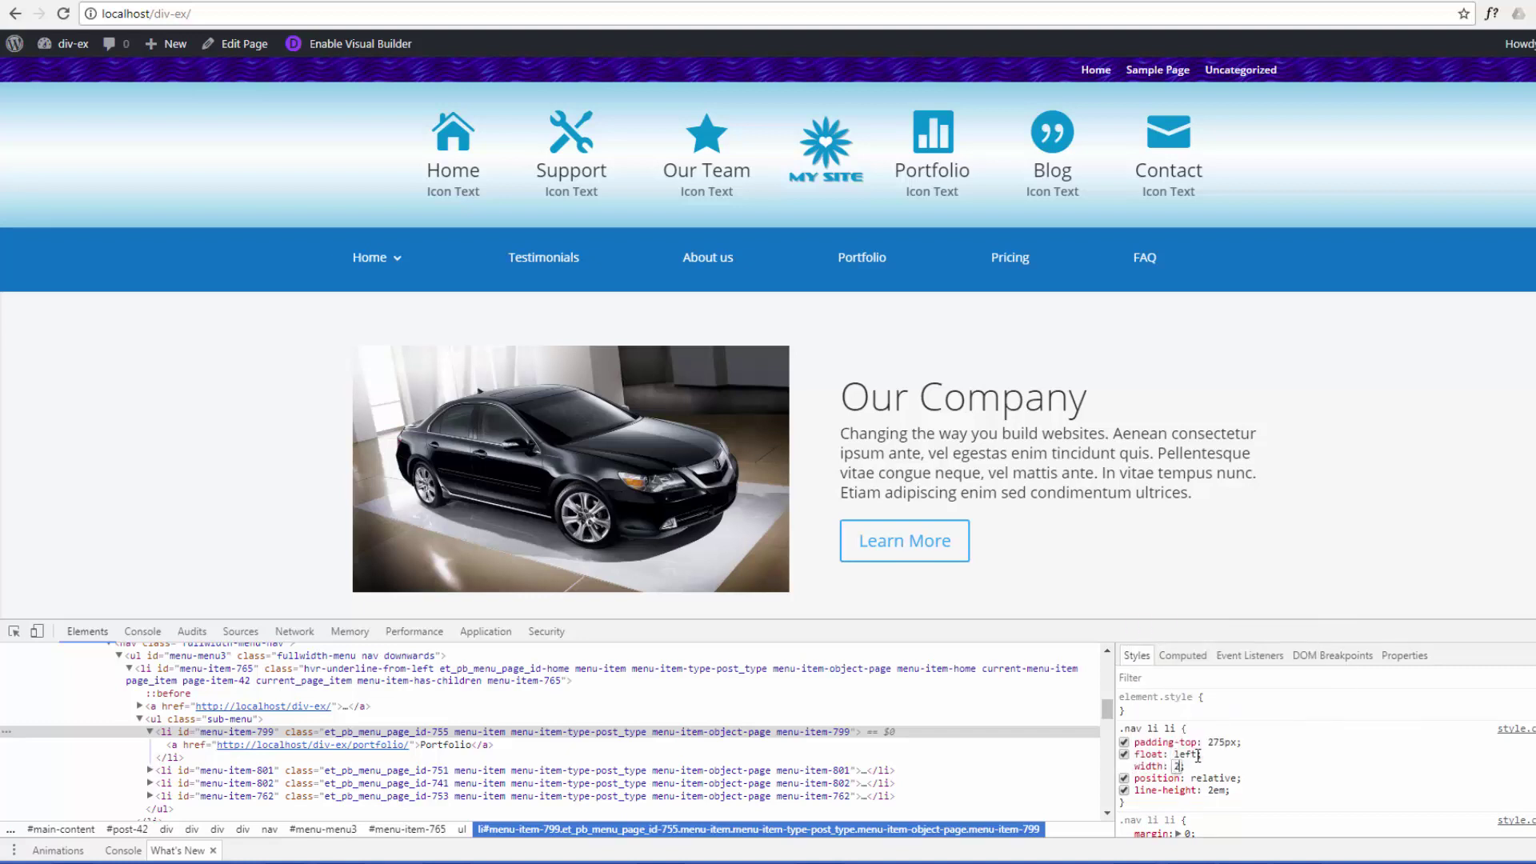
type("25px")
key("Tab")
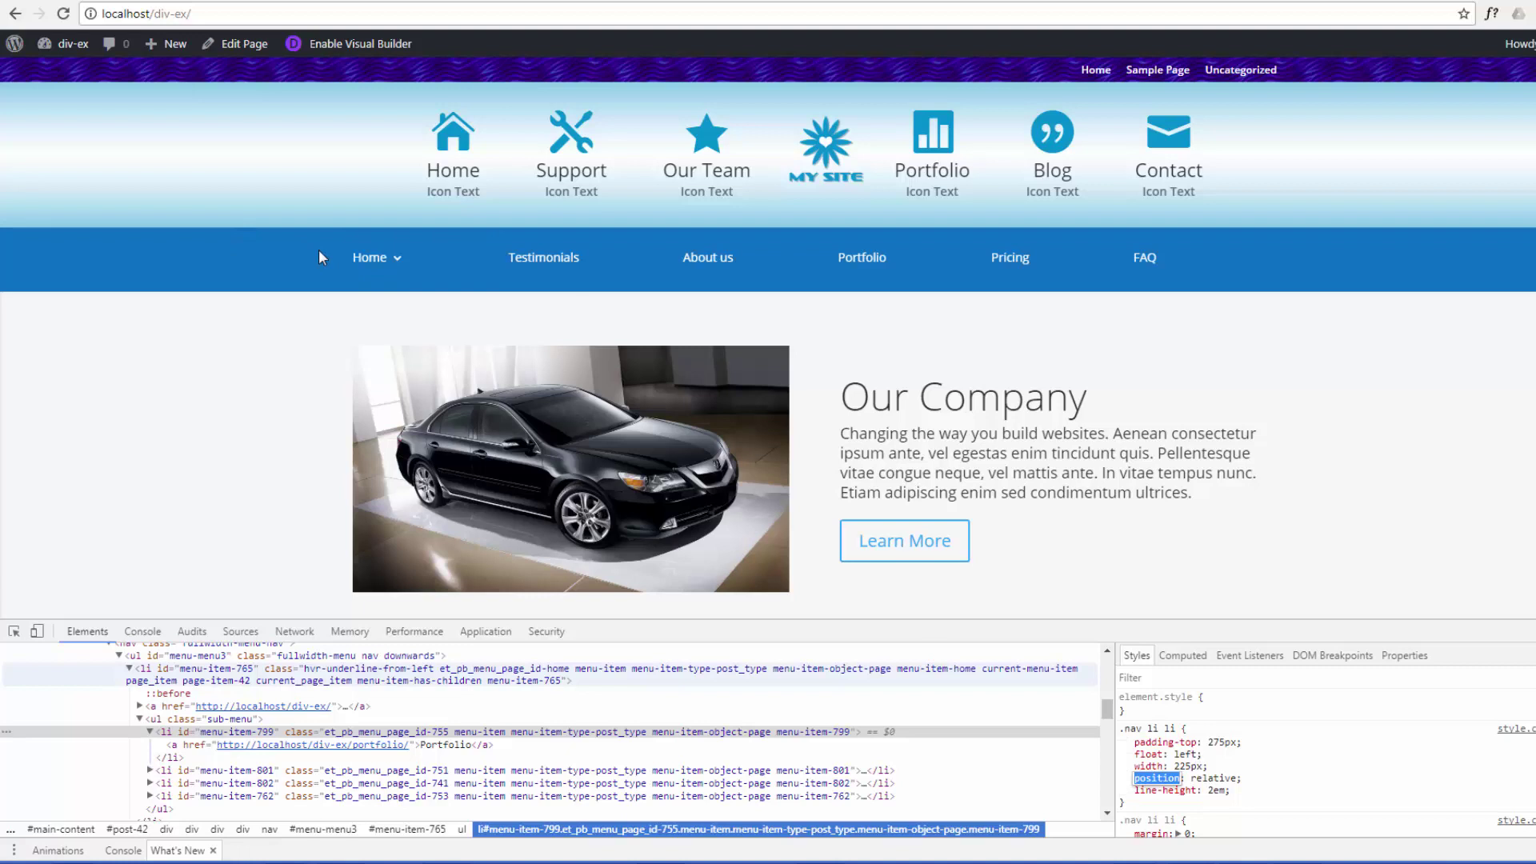
mouse_move(369, 257)
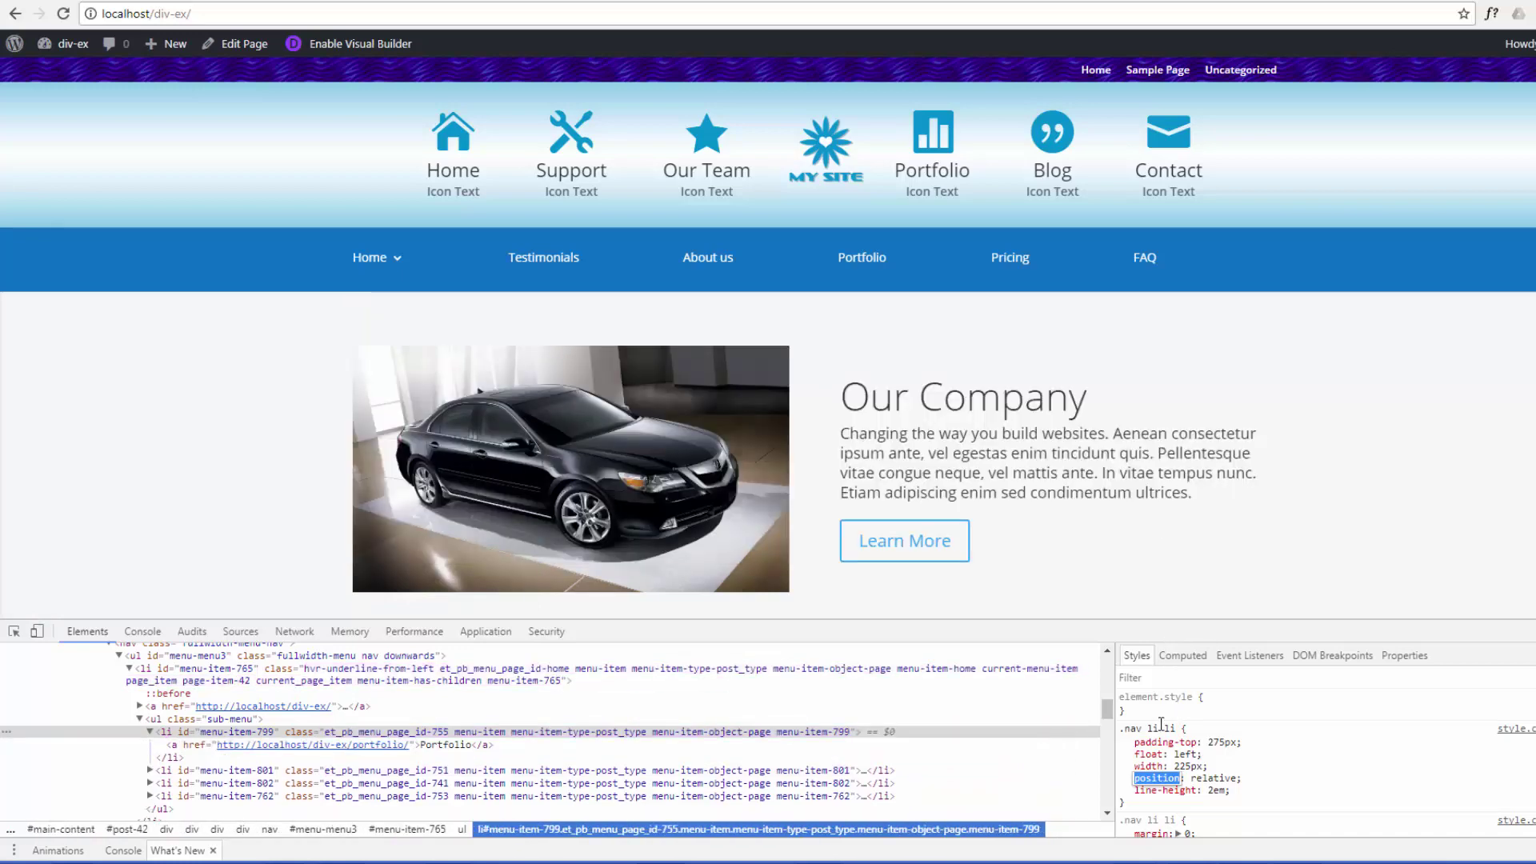
mouse_move(1152, 729)
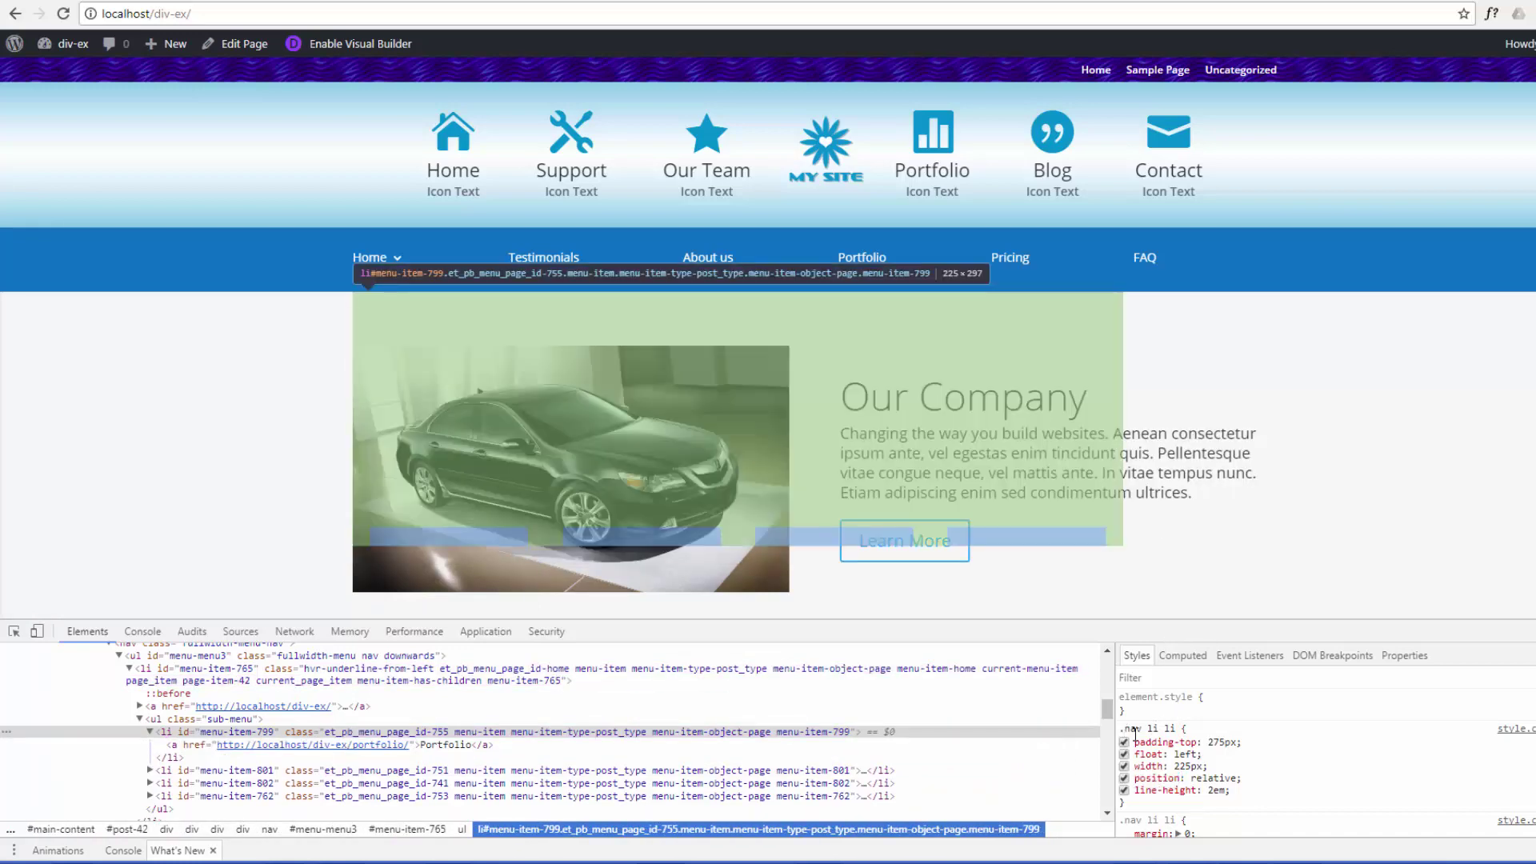
- Paste the .nav li li rule below the sub-menu rule, removing its position and line-height lines
left_click_drag(1120, 728, 1267, 804)
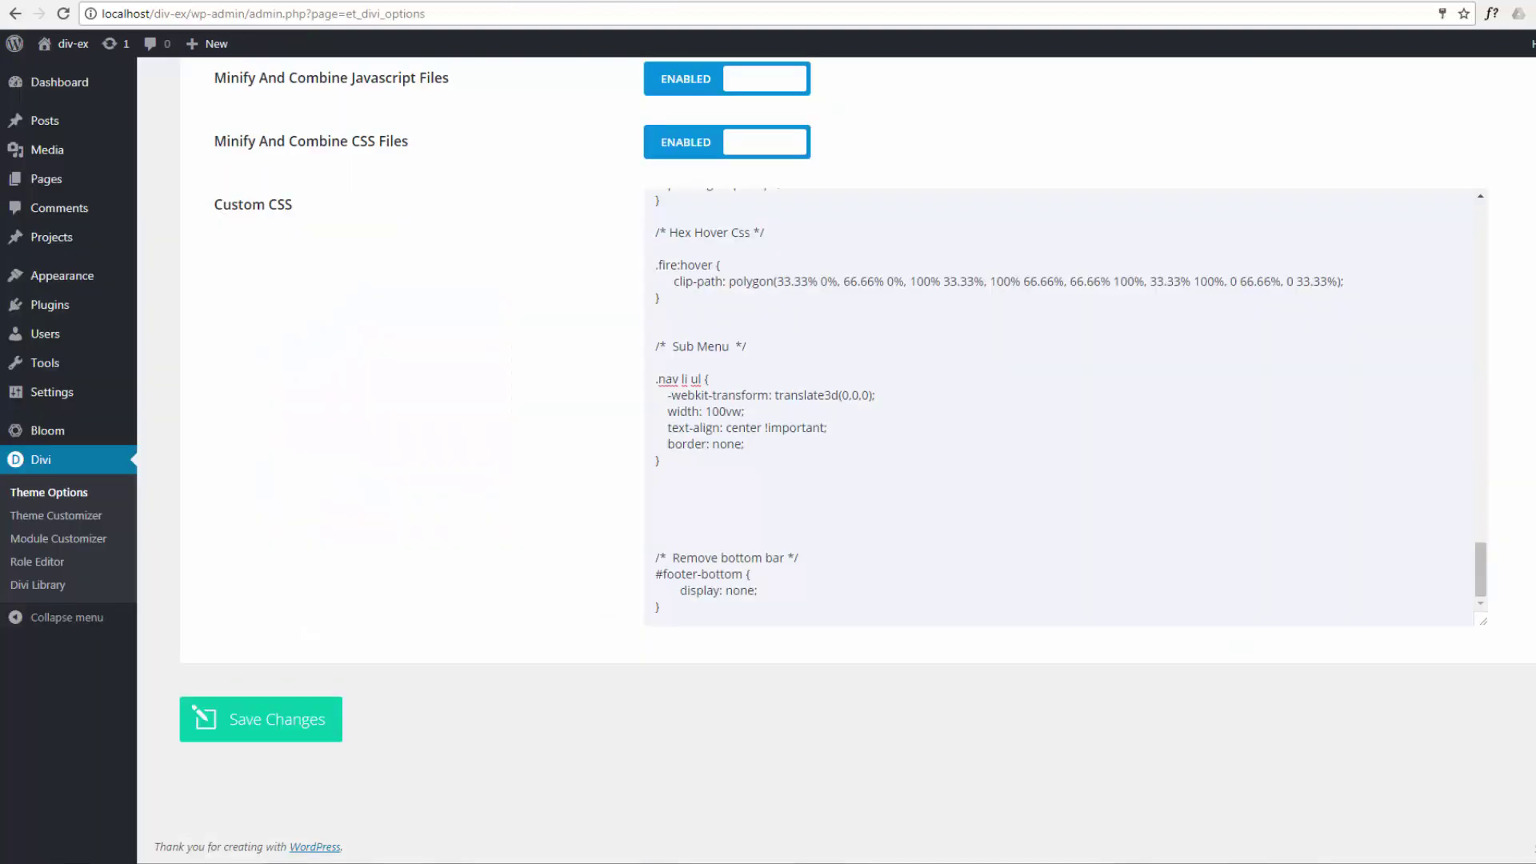
left_click(675, 464)
key("Return")
key("Return")
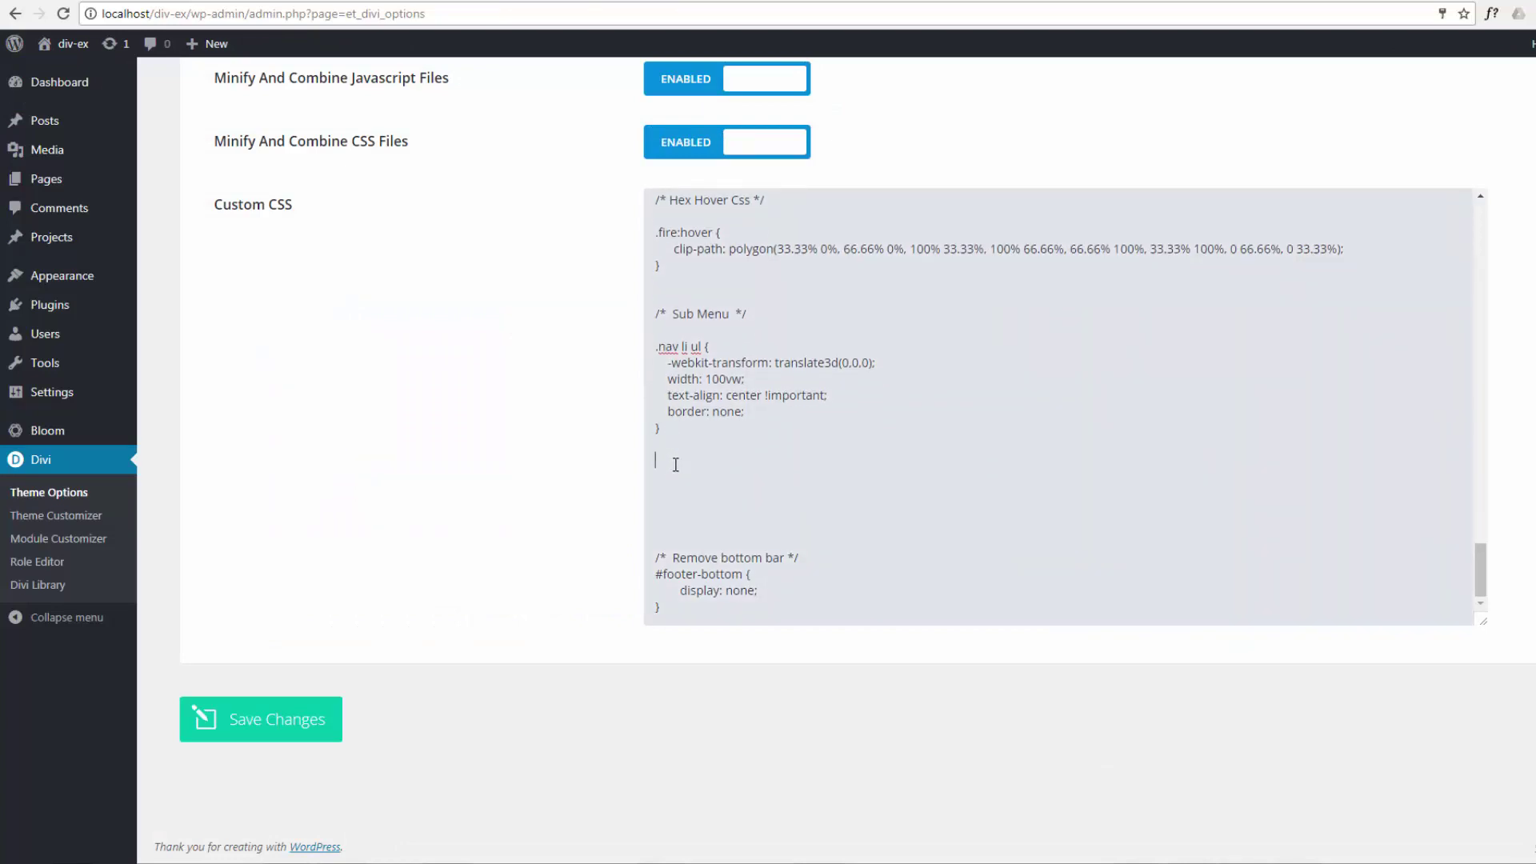
type(".nav li li {     padding-top: 275px;     float: left;     width: 225px;     position: relative;     line-height: 2em; }")
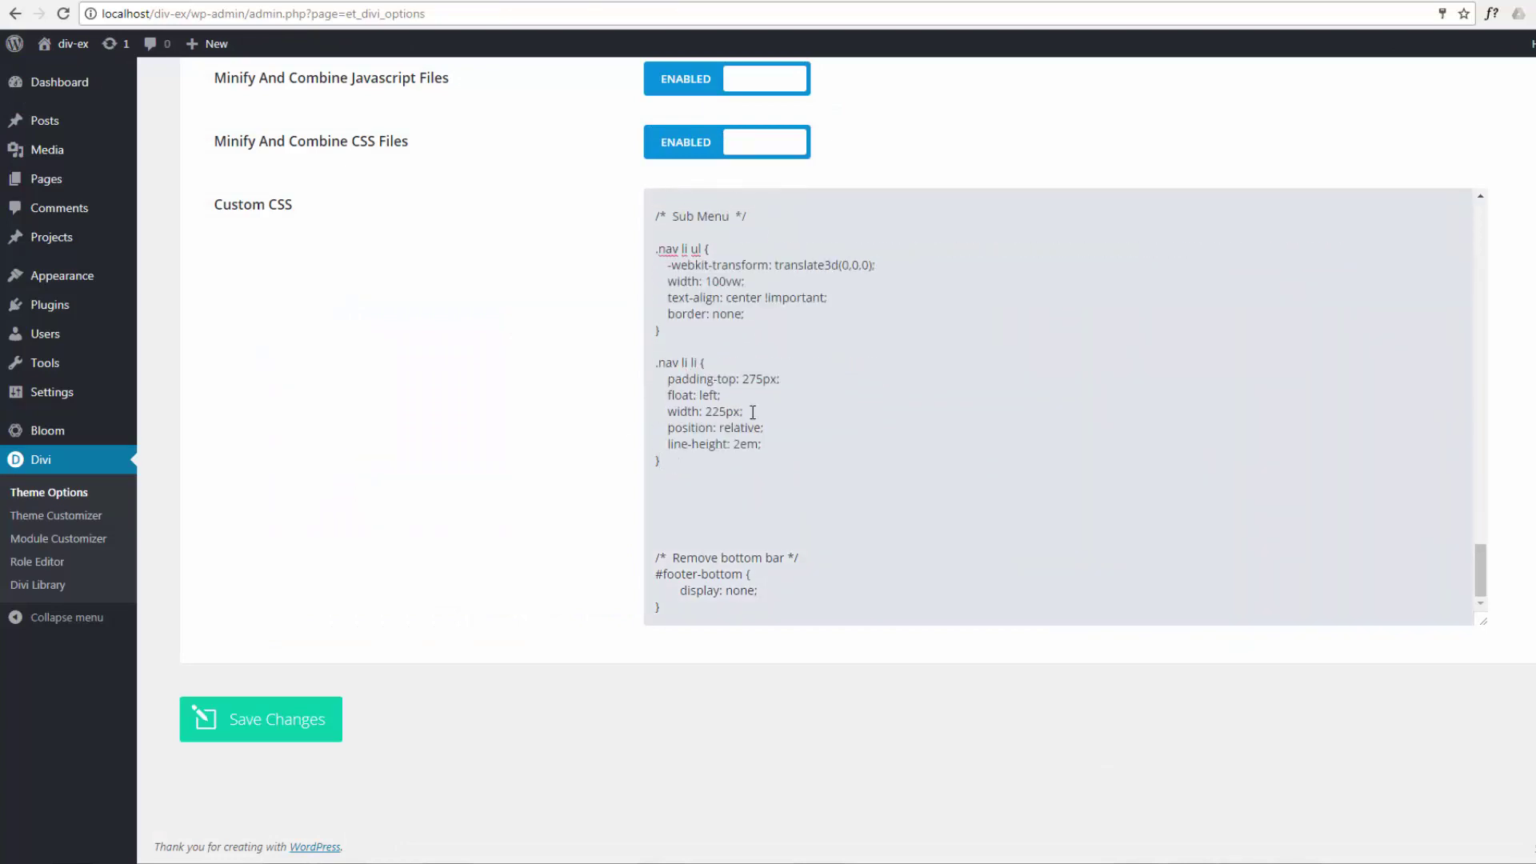
left_click_drag(744, 412, 787, 442)
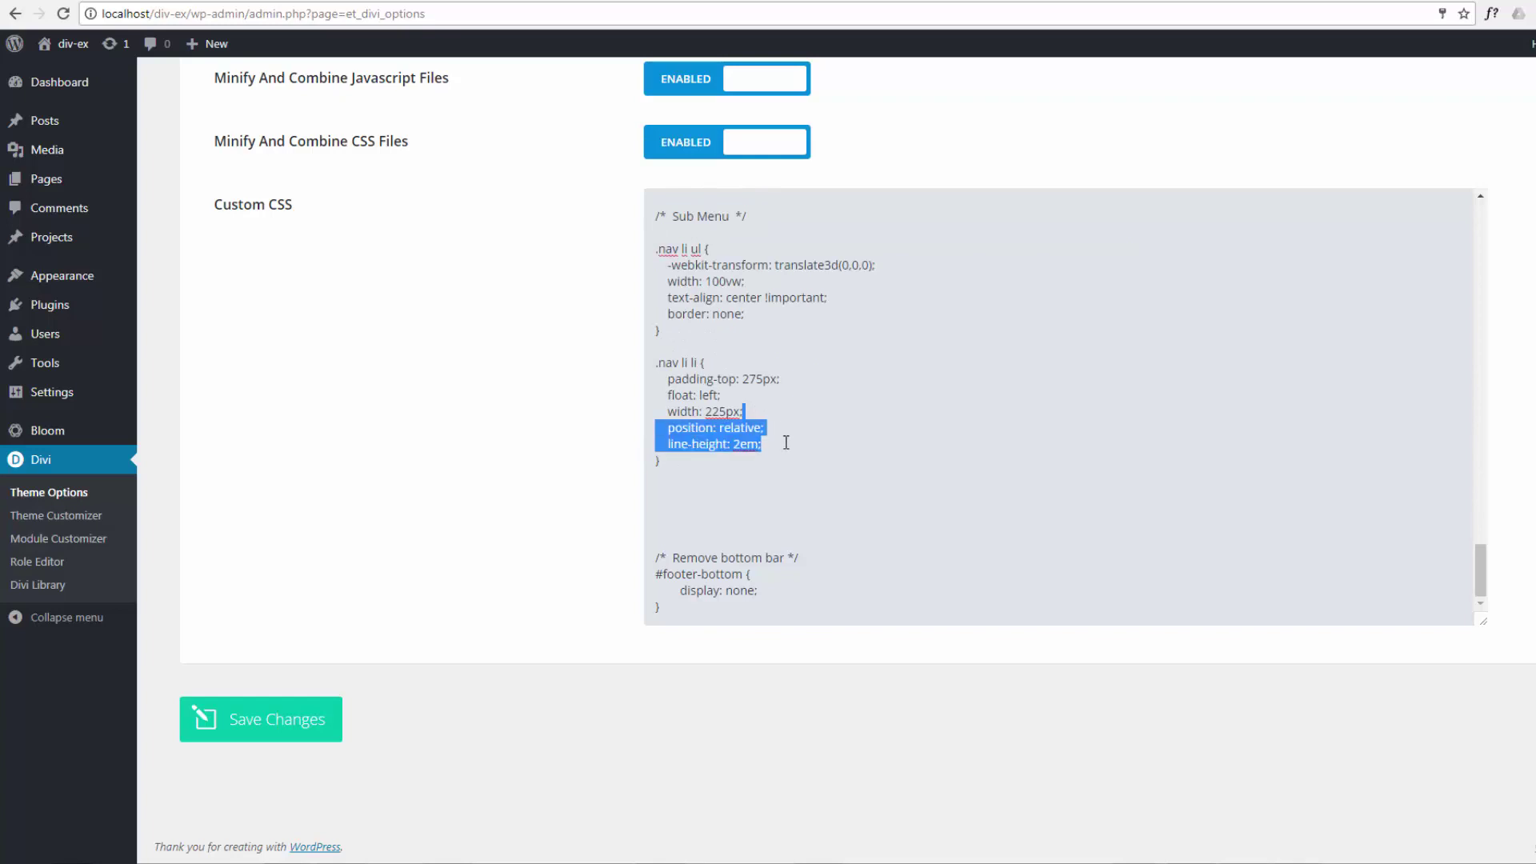
key("Delete")
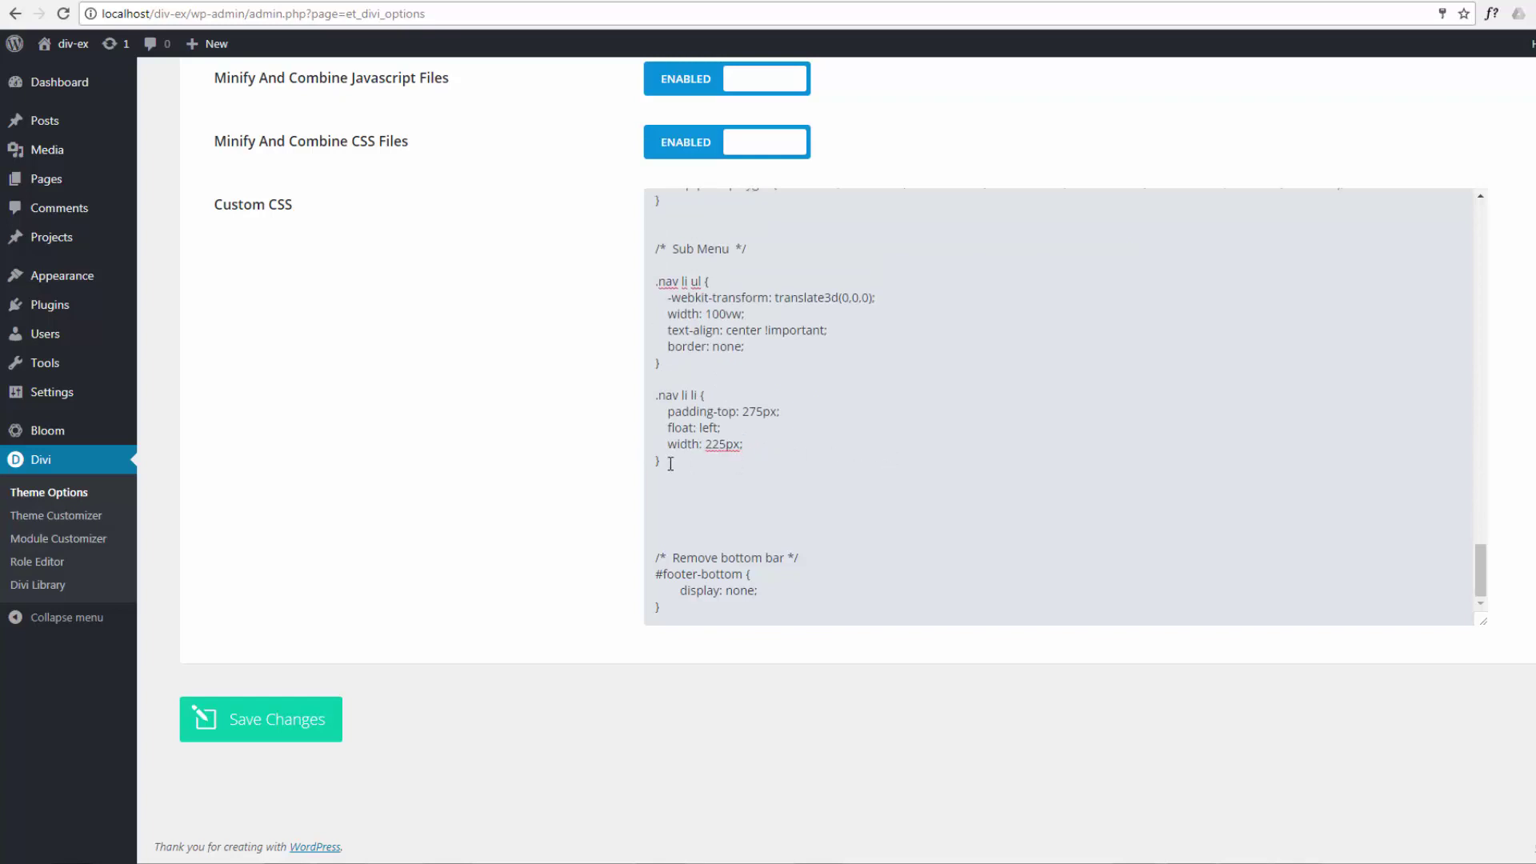
- Add blank lines after the .nav li li rule and save the Custom CSS
left_click(670, 464)
key("Return")
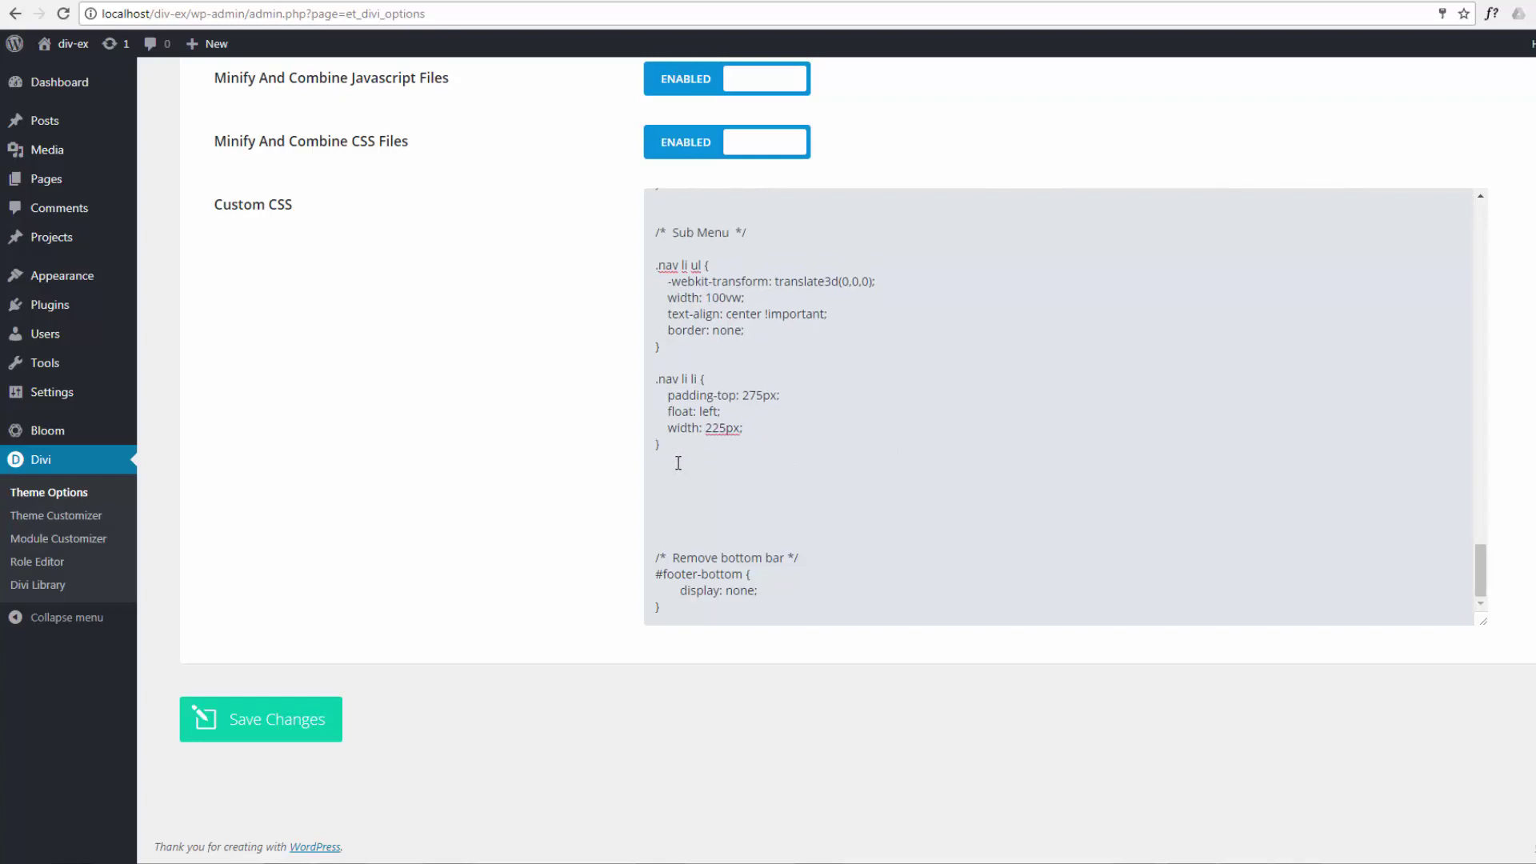
key("Return")
left_click(275, 736)
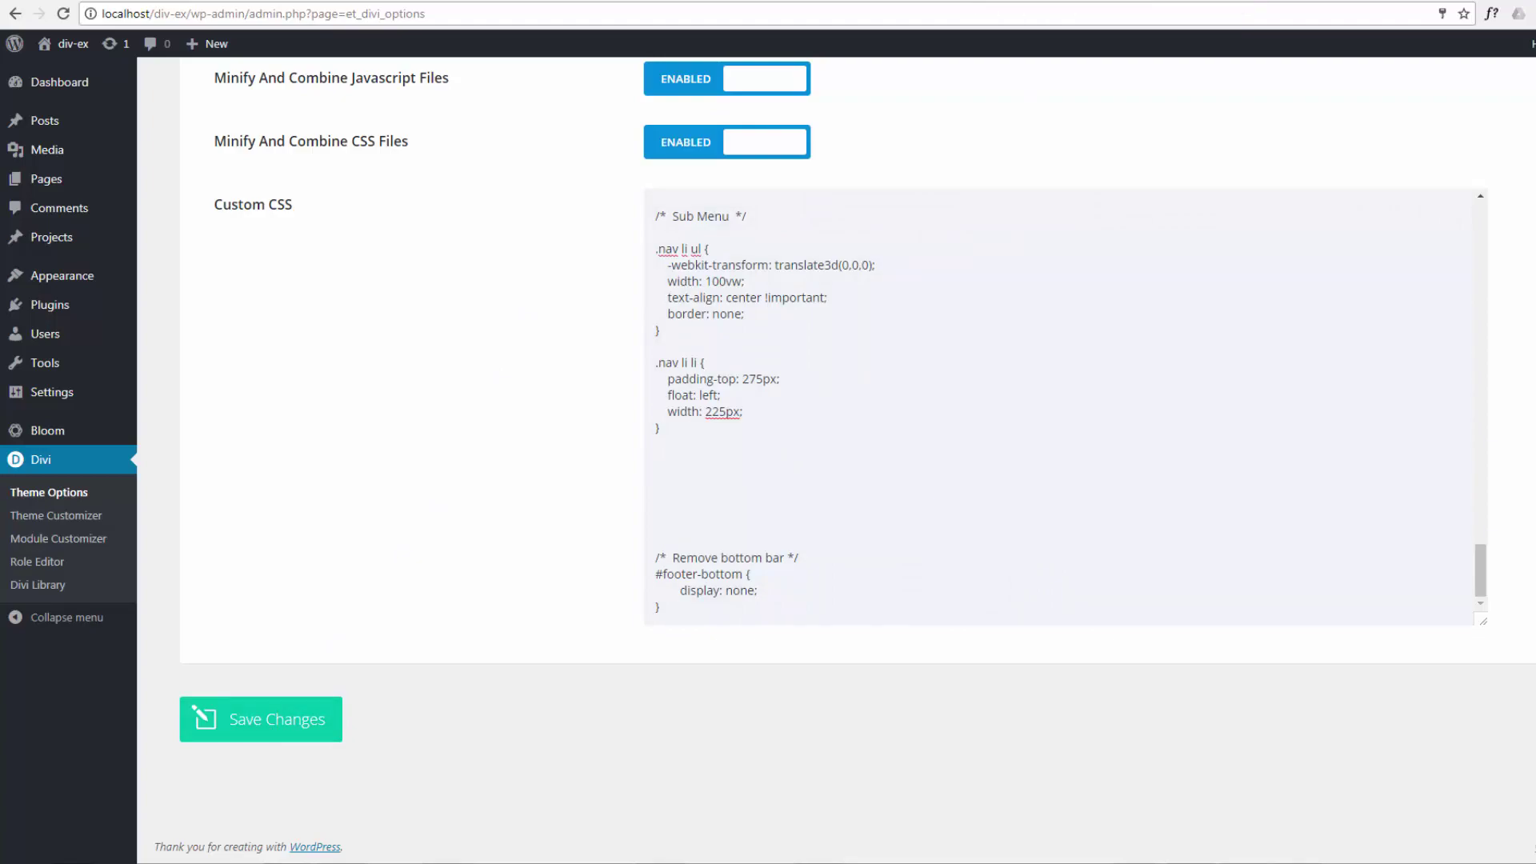
left_click(1088, 1)
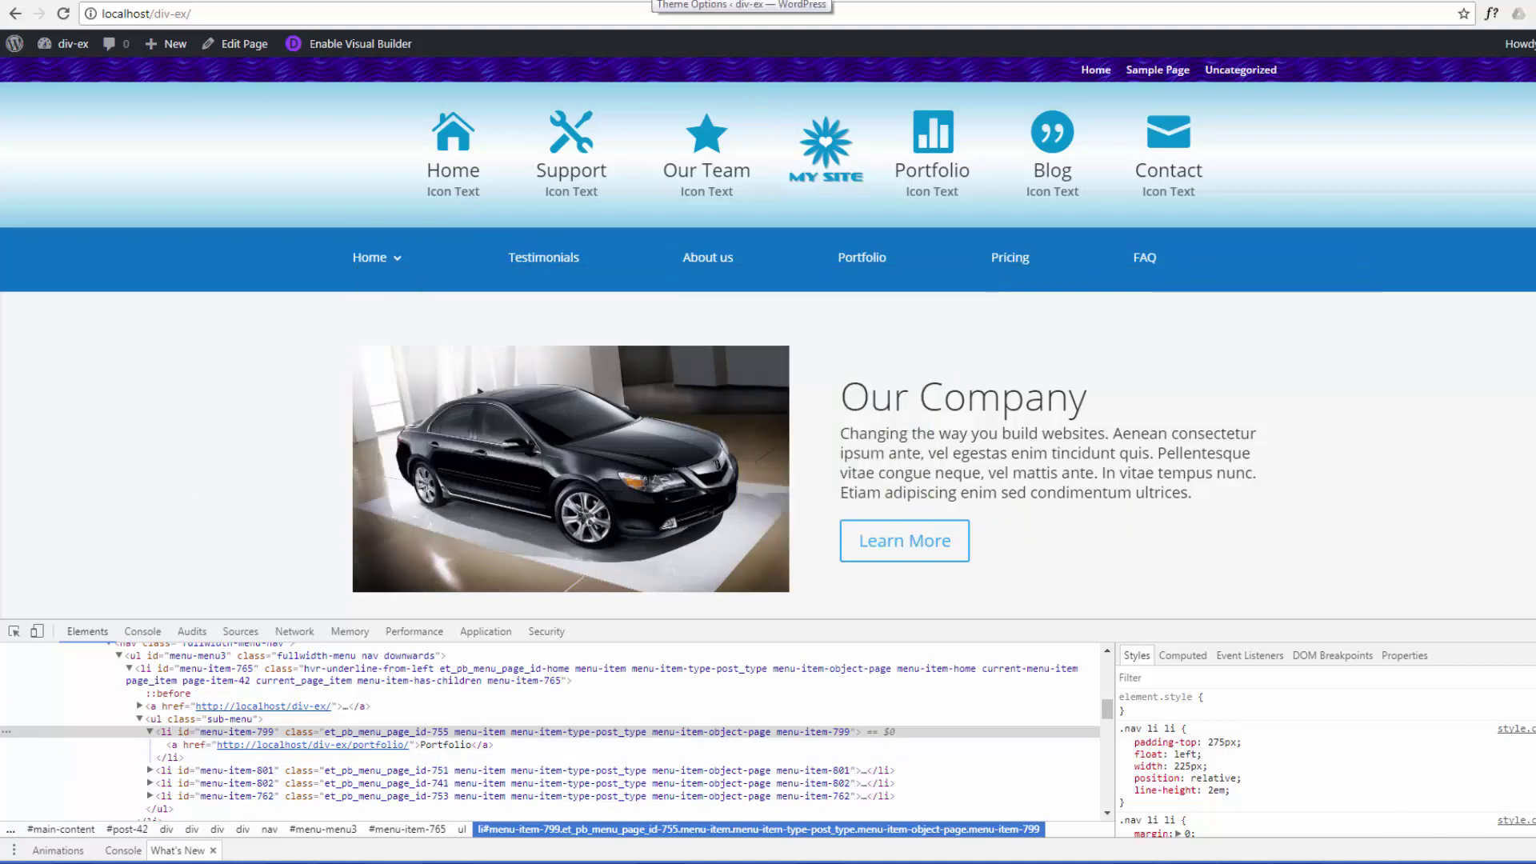
- Start a new #menu-item-799 {} rule below the .nav li li rule
left_click(740, 2)
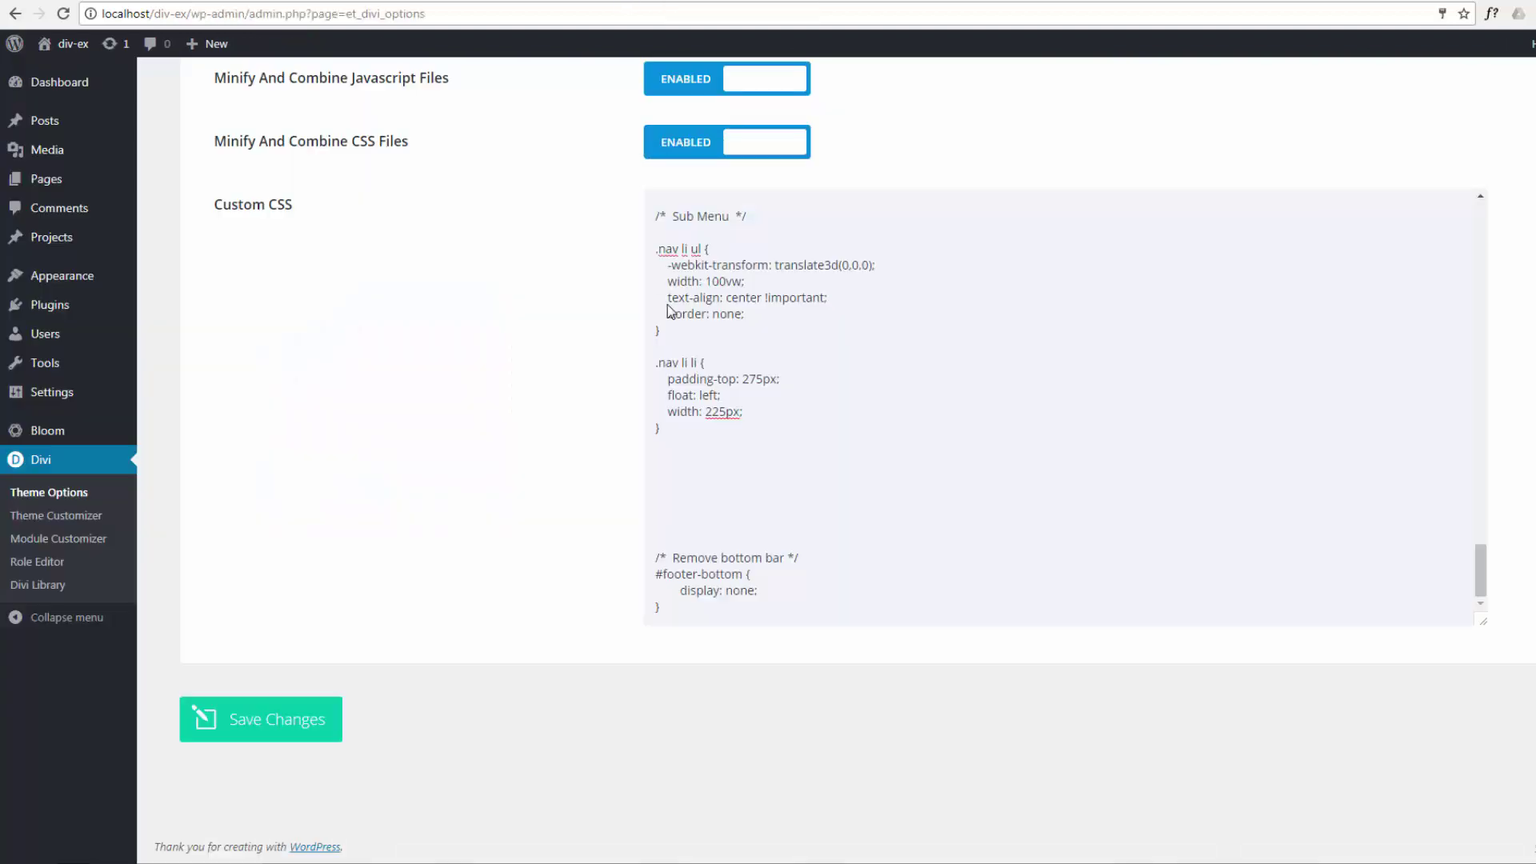
left_click(679, 428)
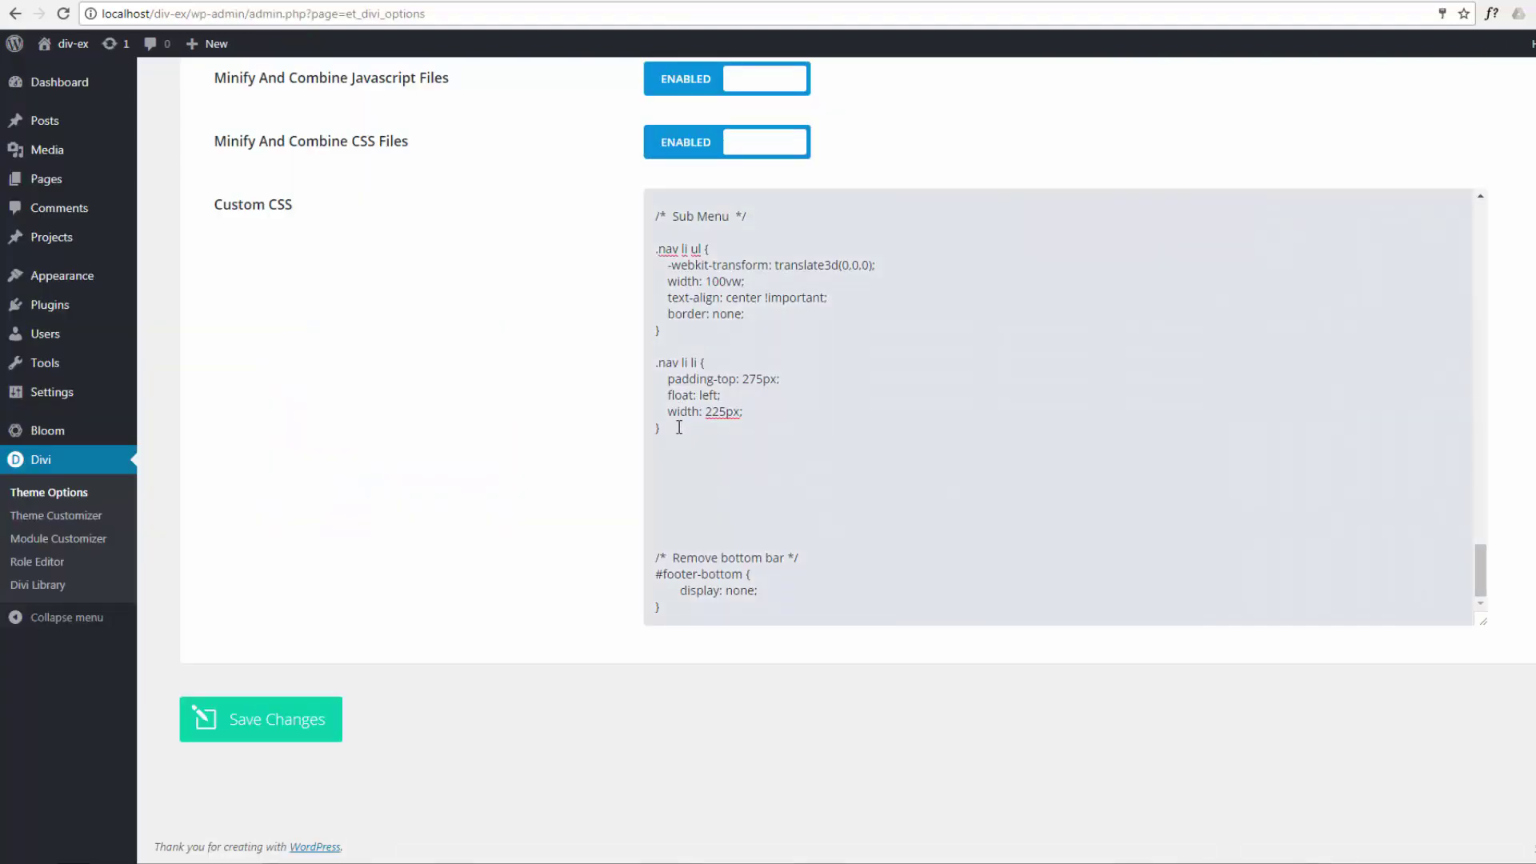
key("Return")
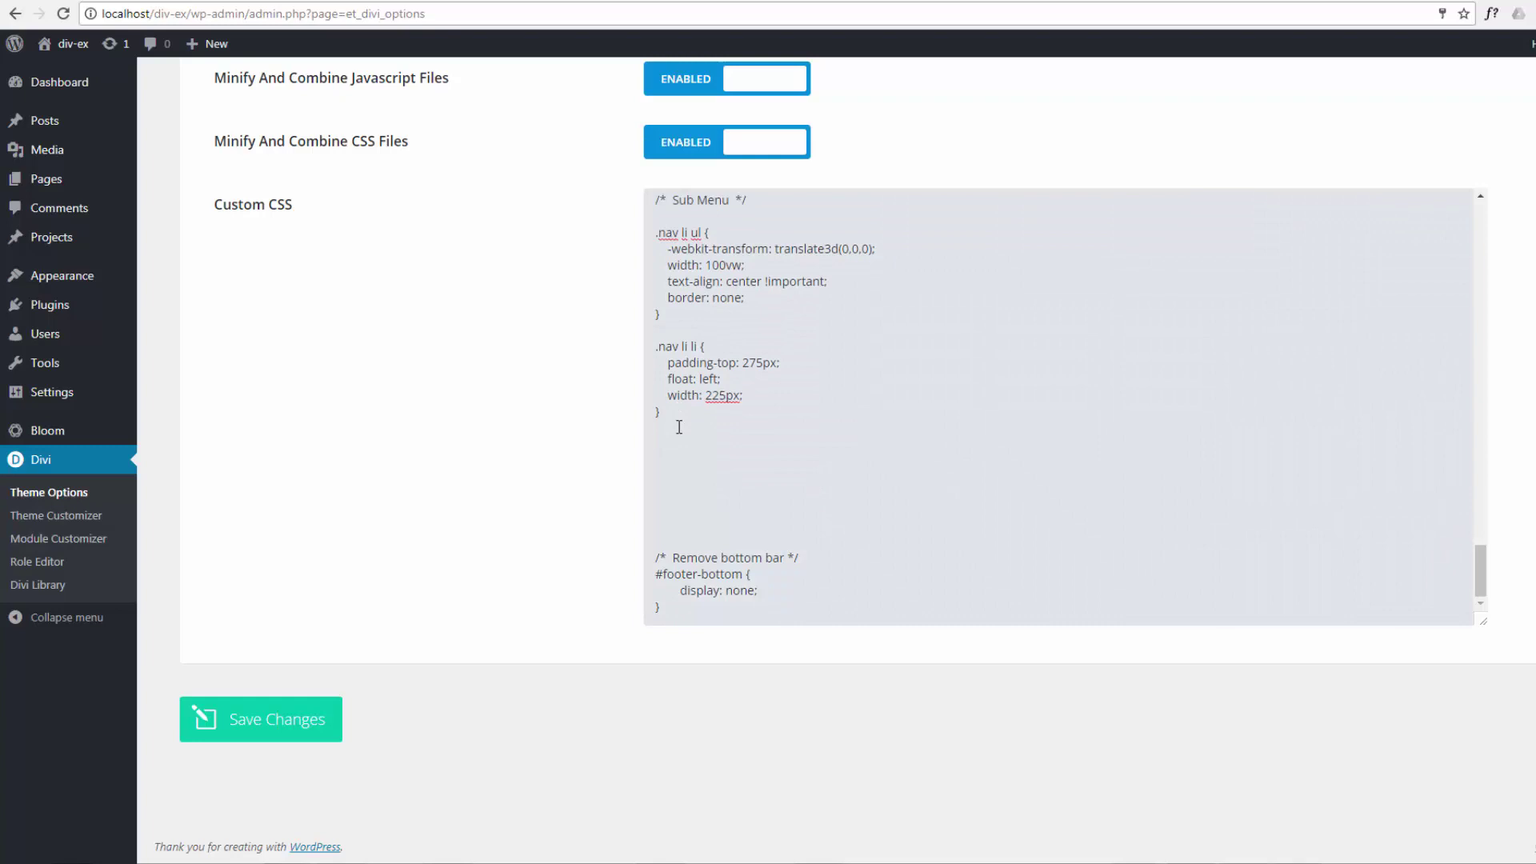
key("Return")
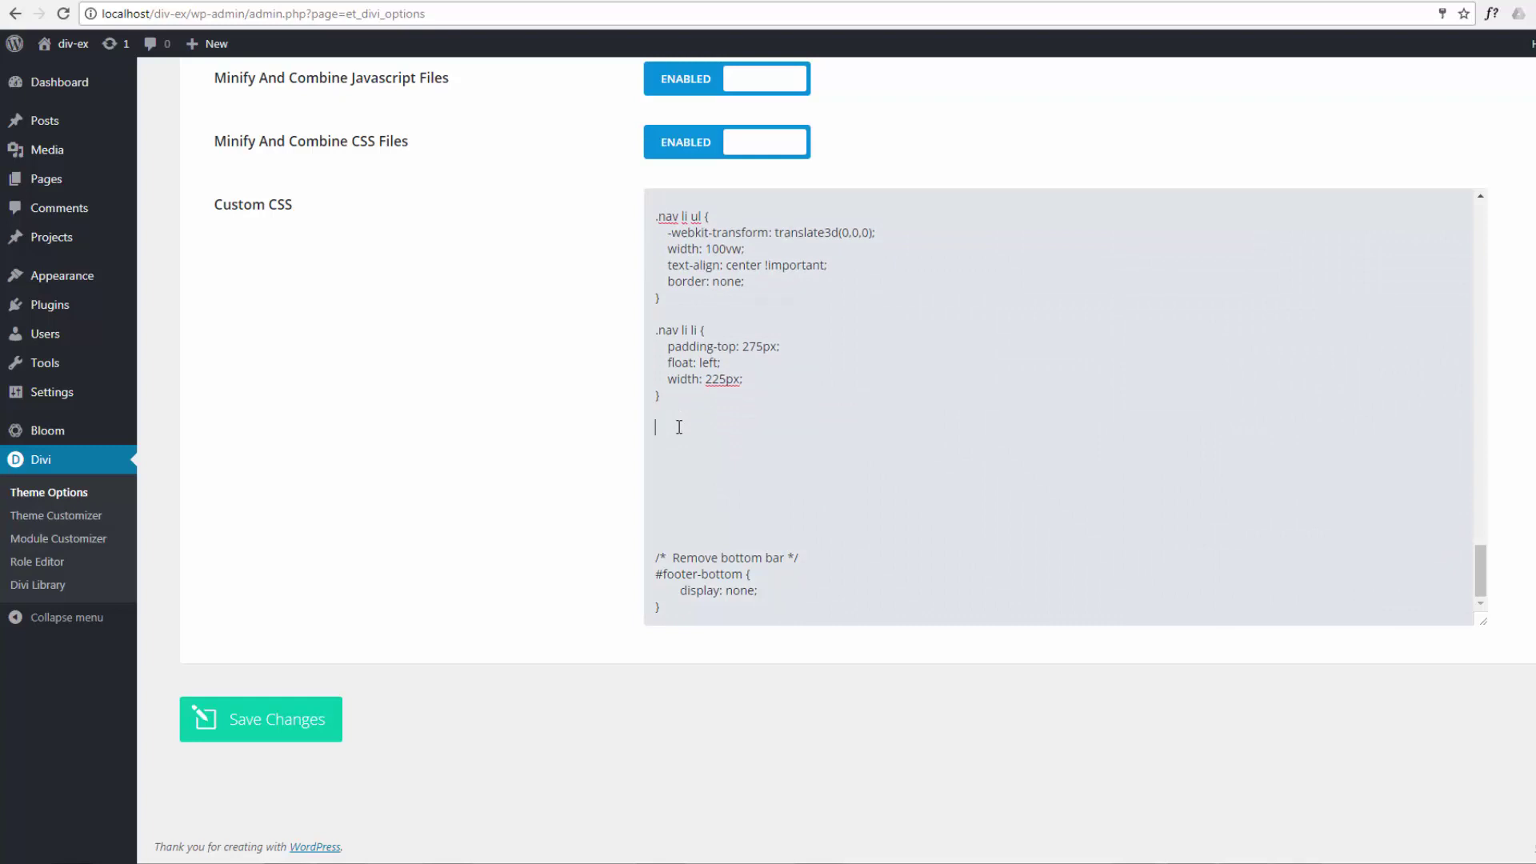
type("#")
type("me")
type("nu-it")
type("em-7")
type("99")
type(" {")
type("}")
key("Return")
key("Return")
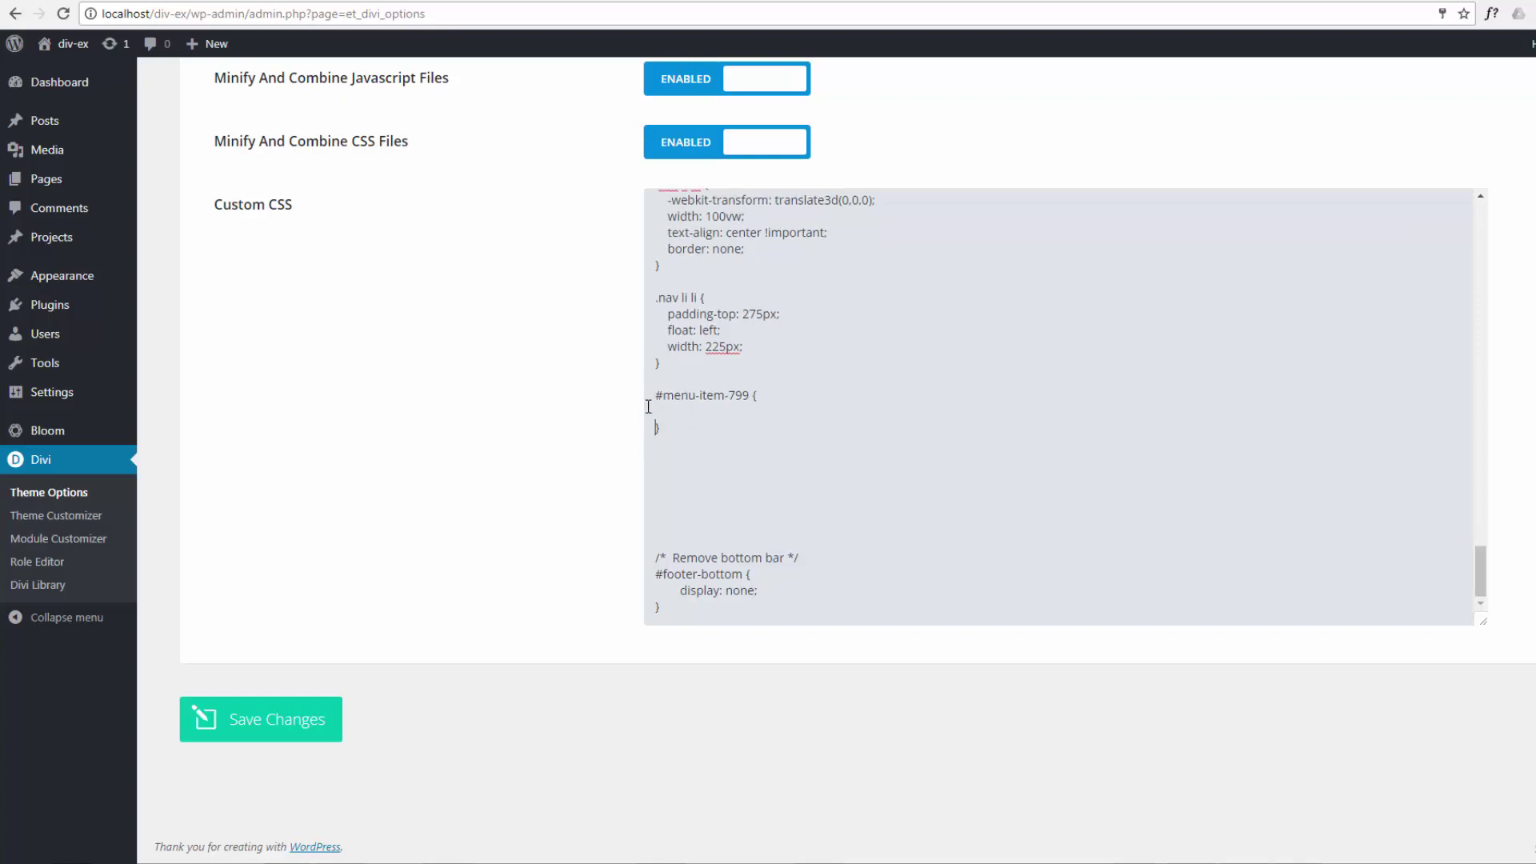
- Add a lowercase background-image declaration with an empty url() inside #menu-item-799
left_click(684, 411)
type("B")
type("ackgro")
type("und-i")
type("mage")
left_click(682, 414)
key("BackSpace")
type("b")
type("url (")
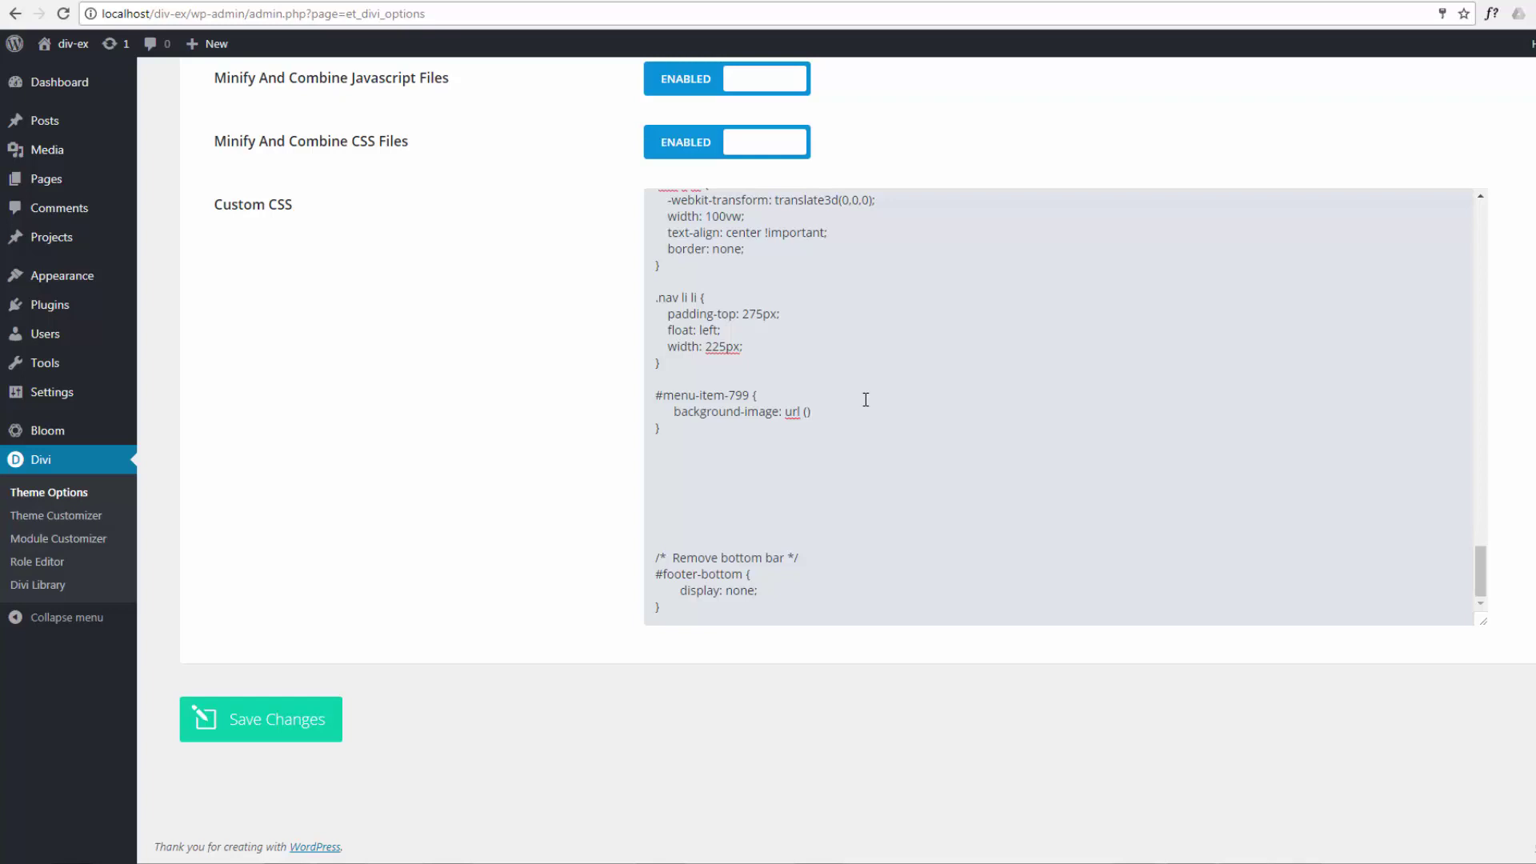
left_click(806, 412)
- Replace the test page's old image markup with the concert photo from the Media Library
key("ctrl+Tab")
left_click_drag(361, 445, 155, 434)
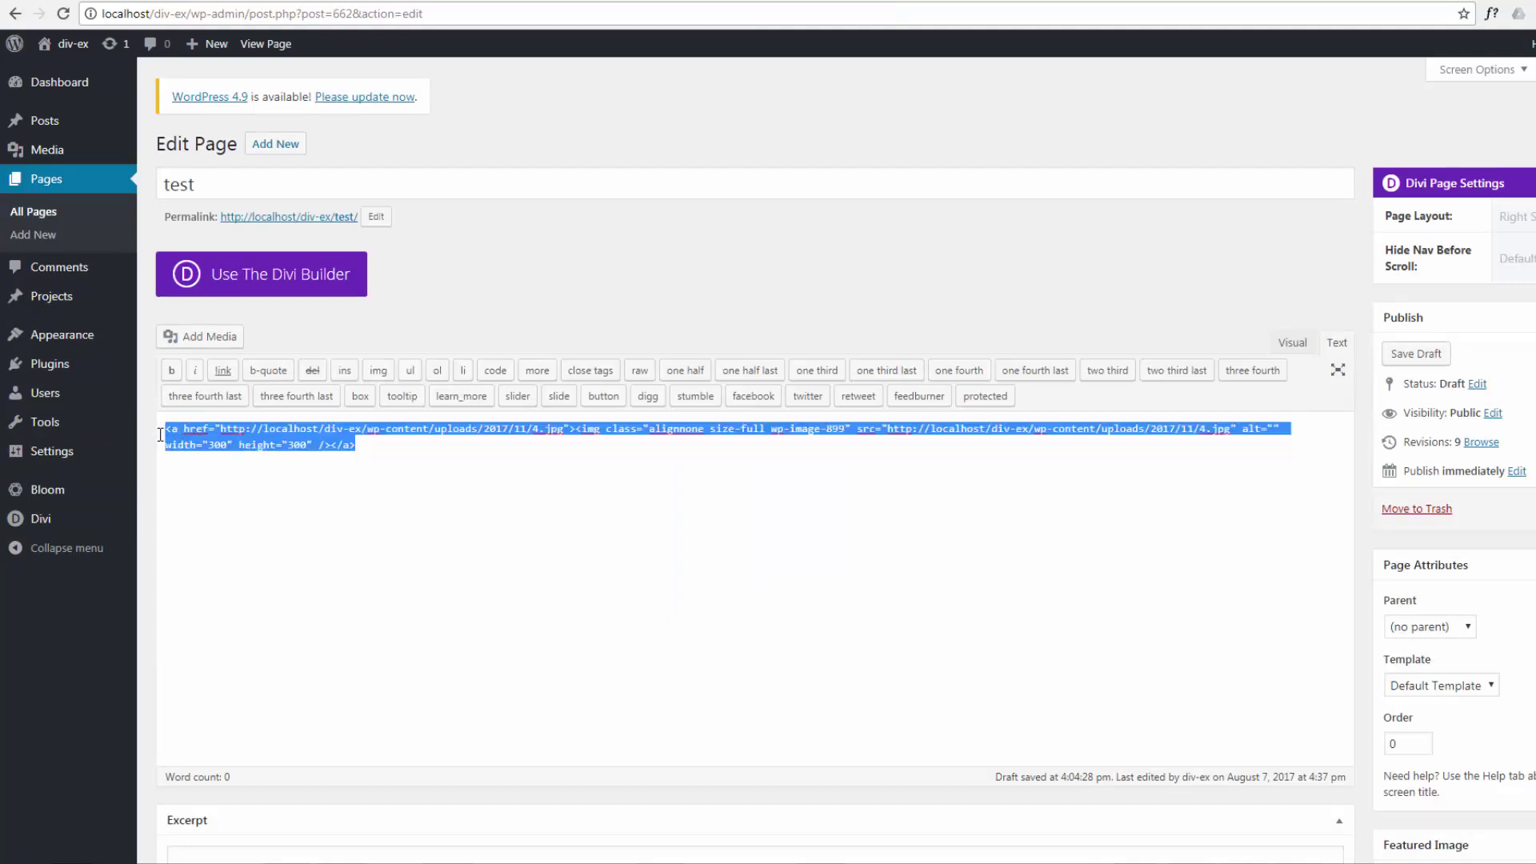
key("Delete")
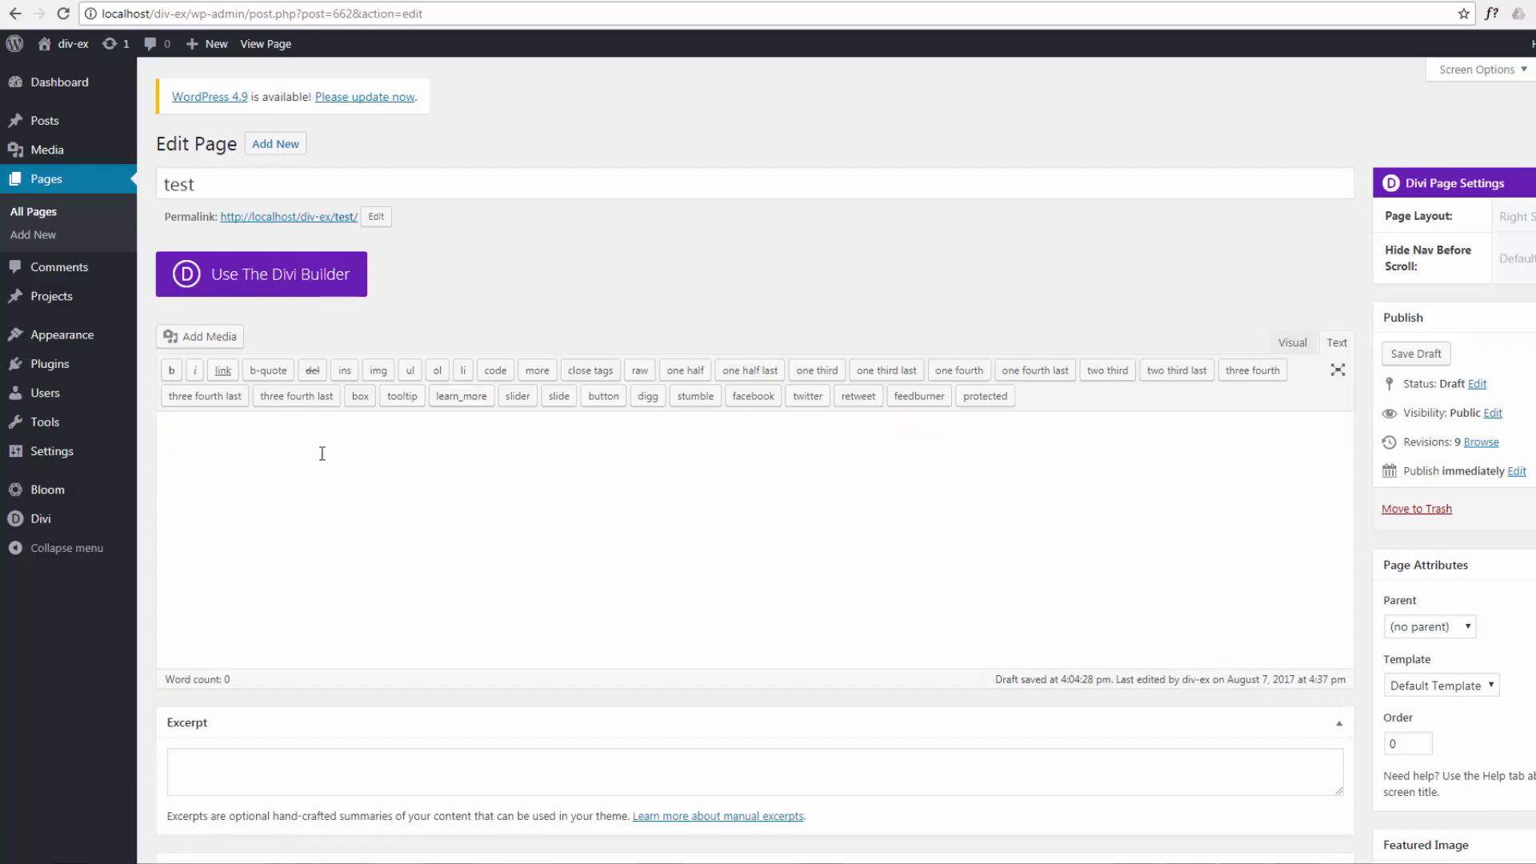
left_click(1301, 347)
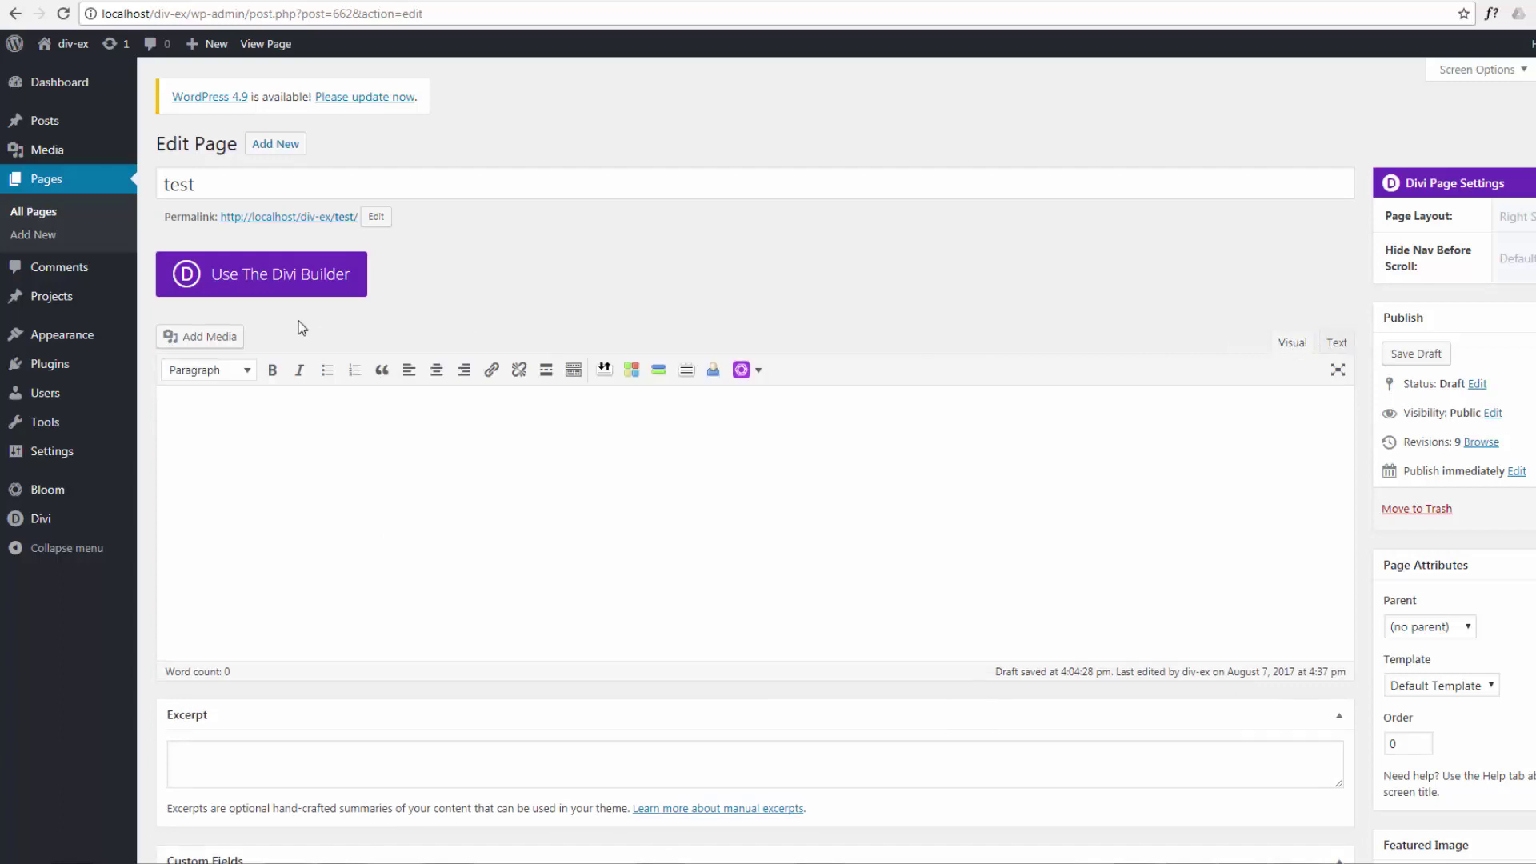
left_click(200, 337)
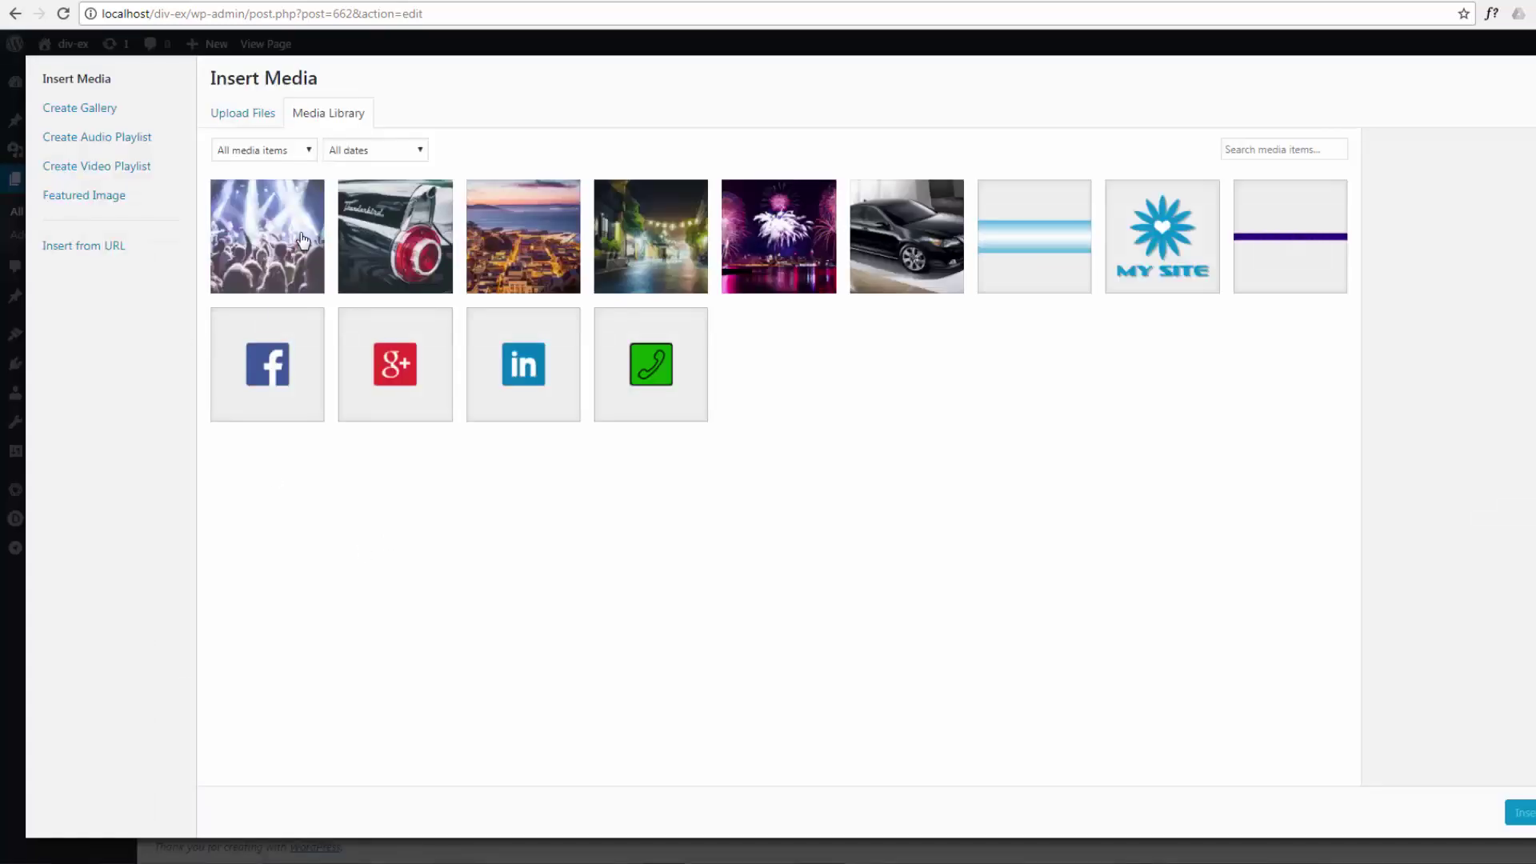
left_click(244, 242)
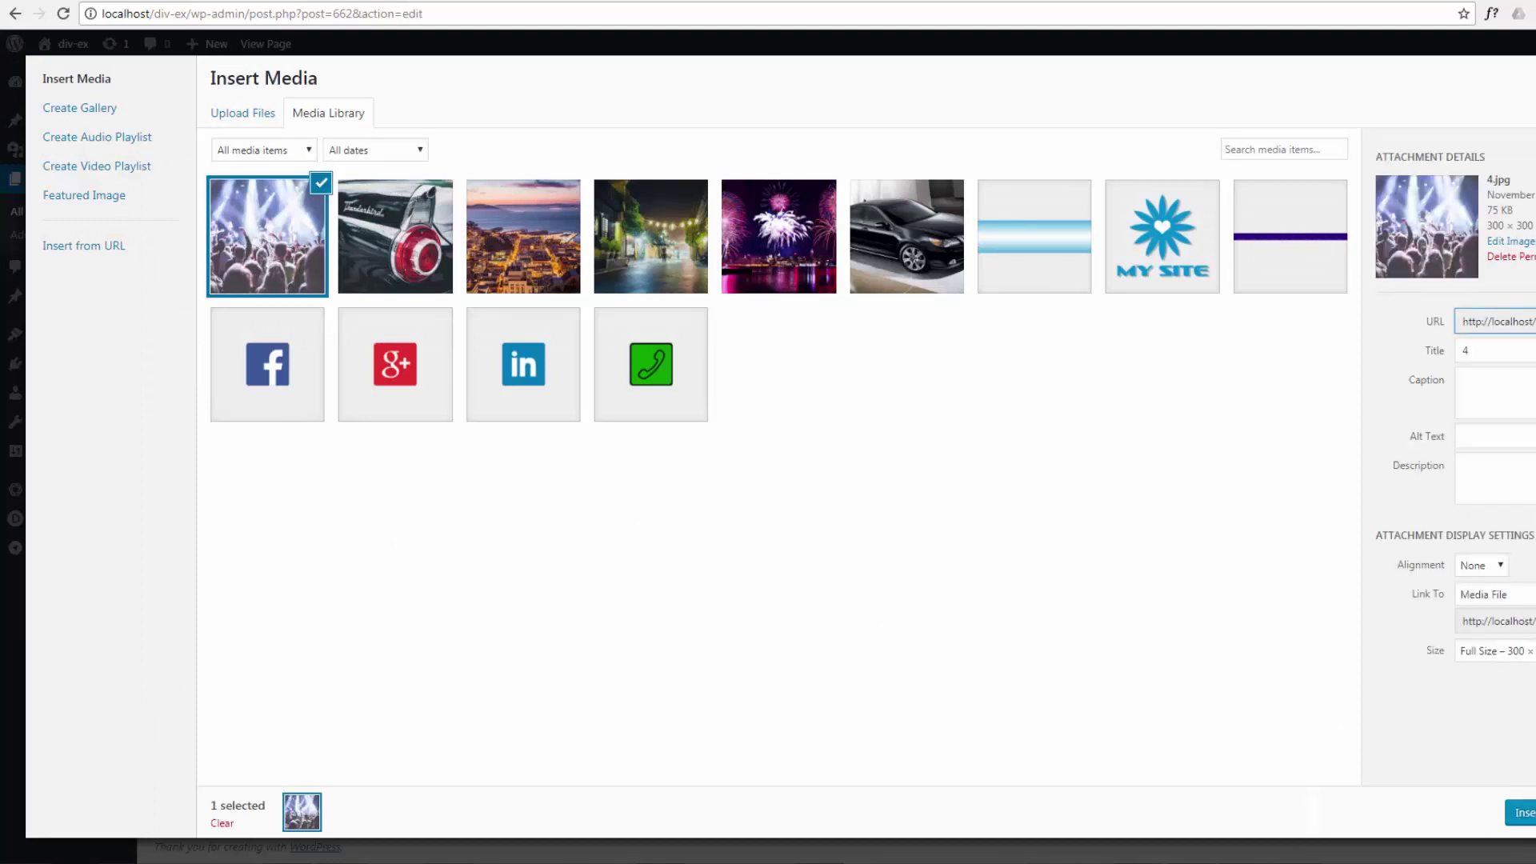
left_click(1523, 812)
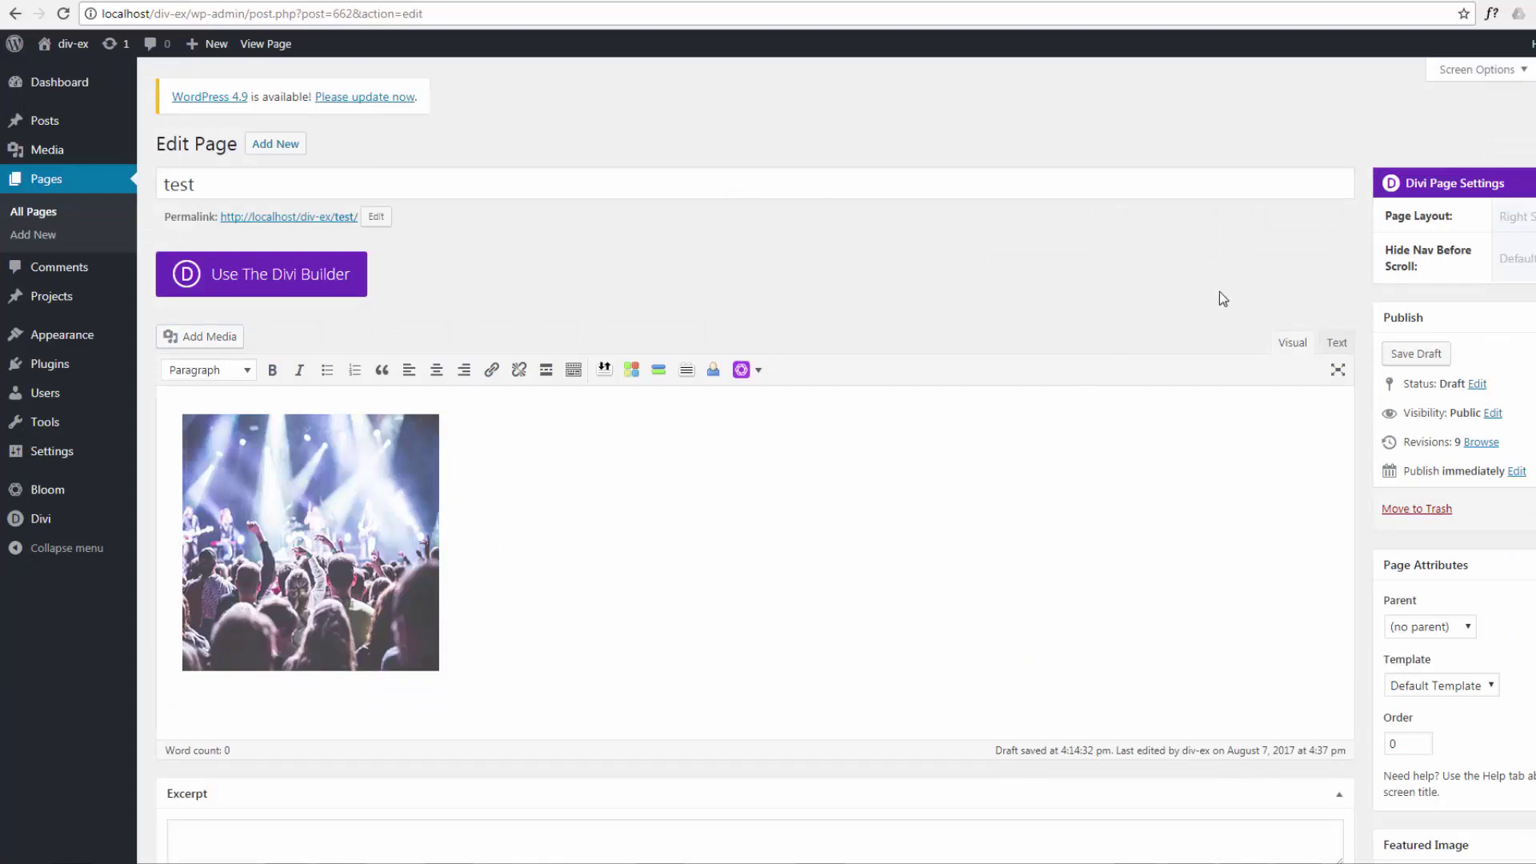
- Select the concert photo's upload URL in the page's Text view, then return to Divi Custom CSS
left_click(1337, 343)
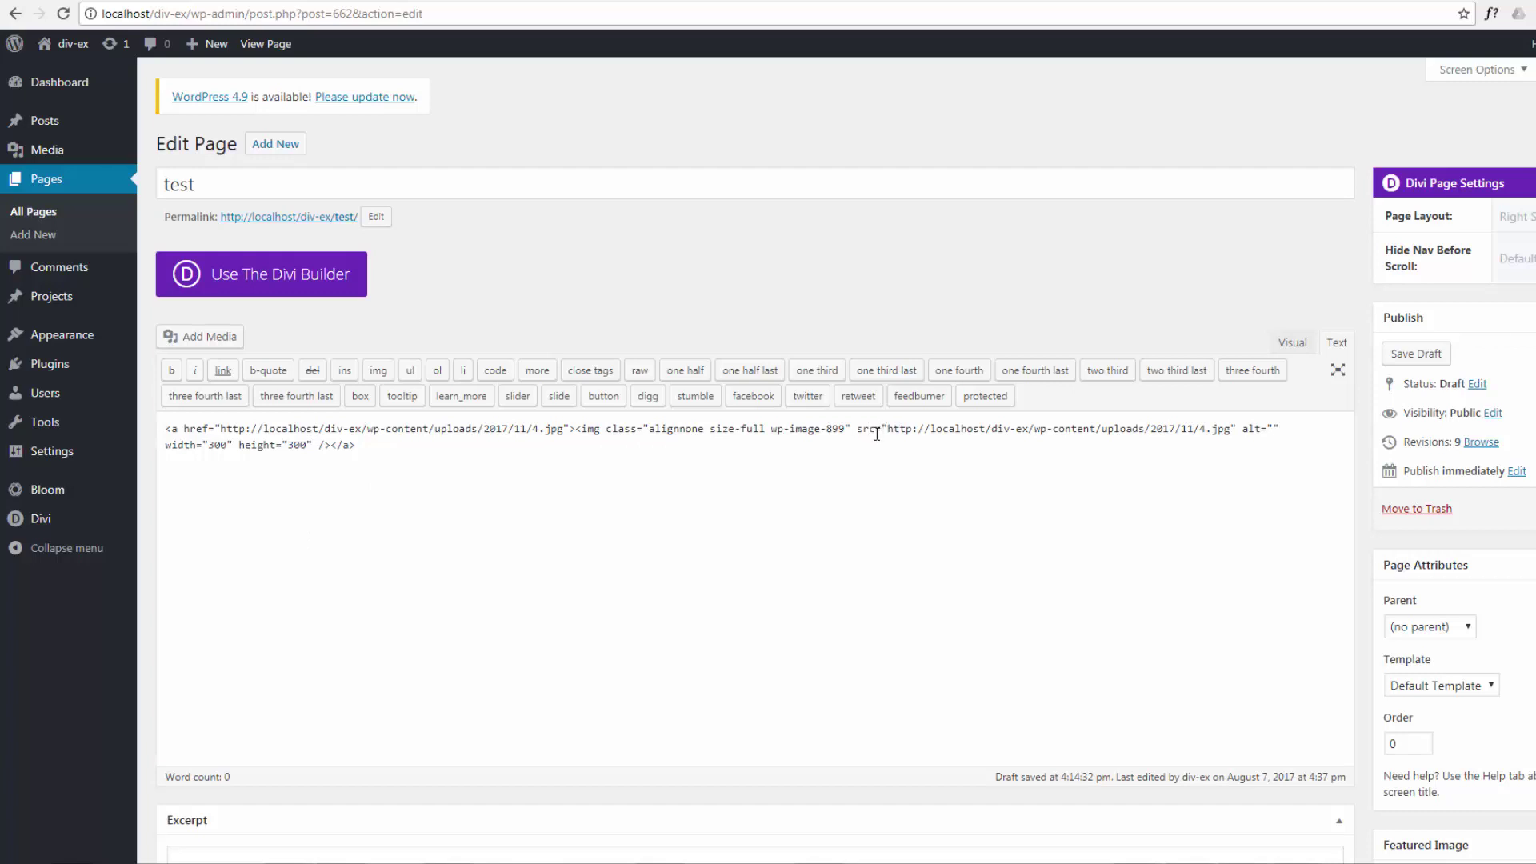
left_click(884, 429)
left_click_drag(883, 429, 1239, 433)
key("ctrl+c")
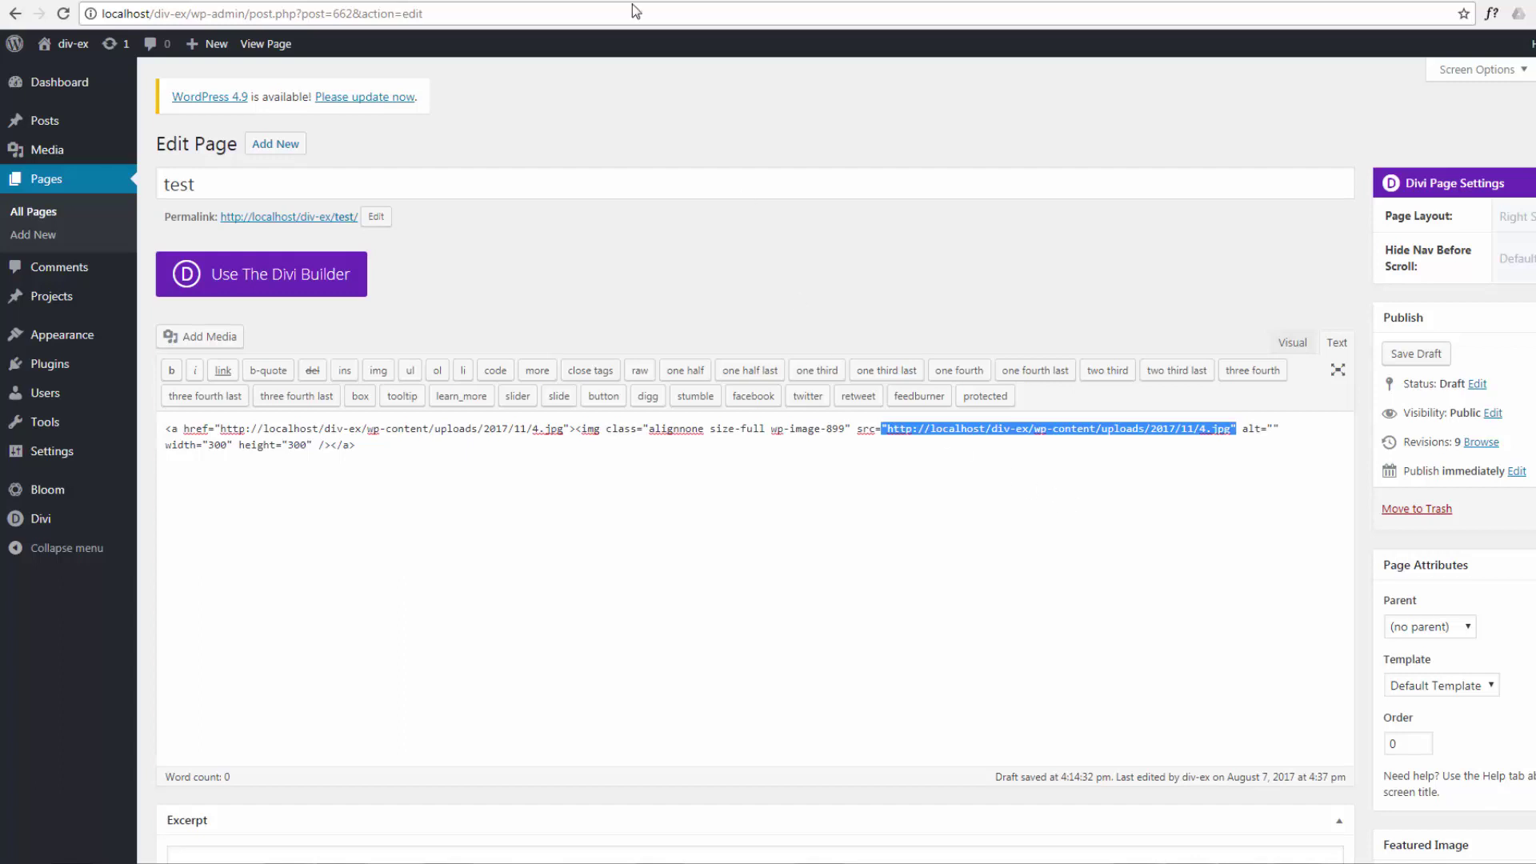
key("ctrl+Tab")
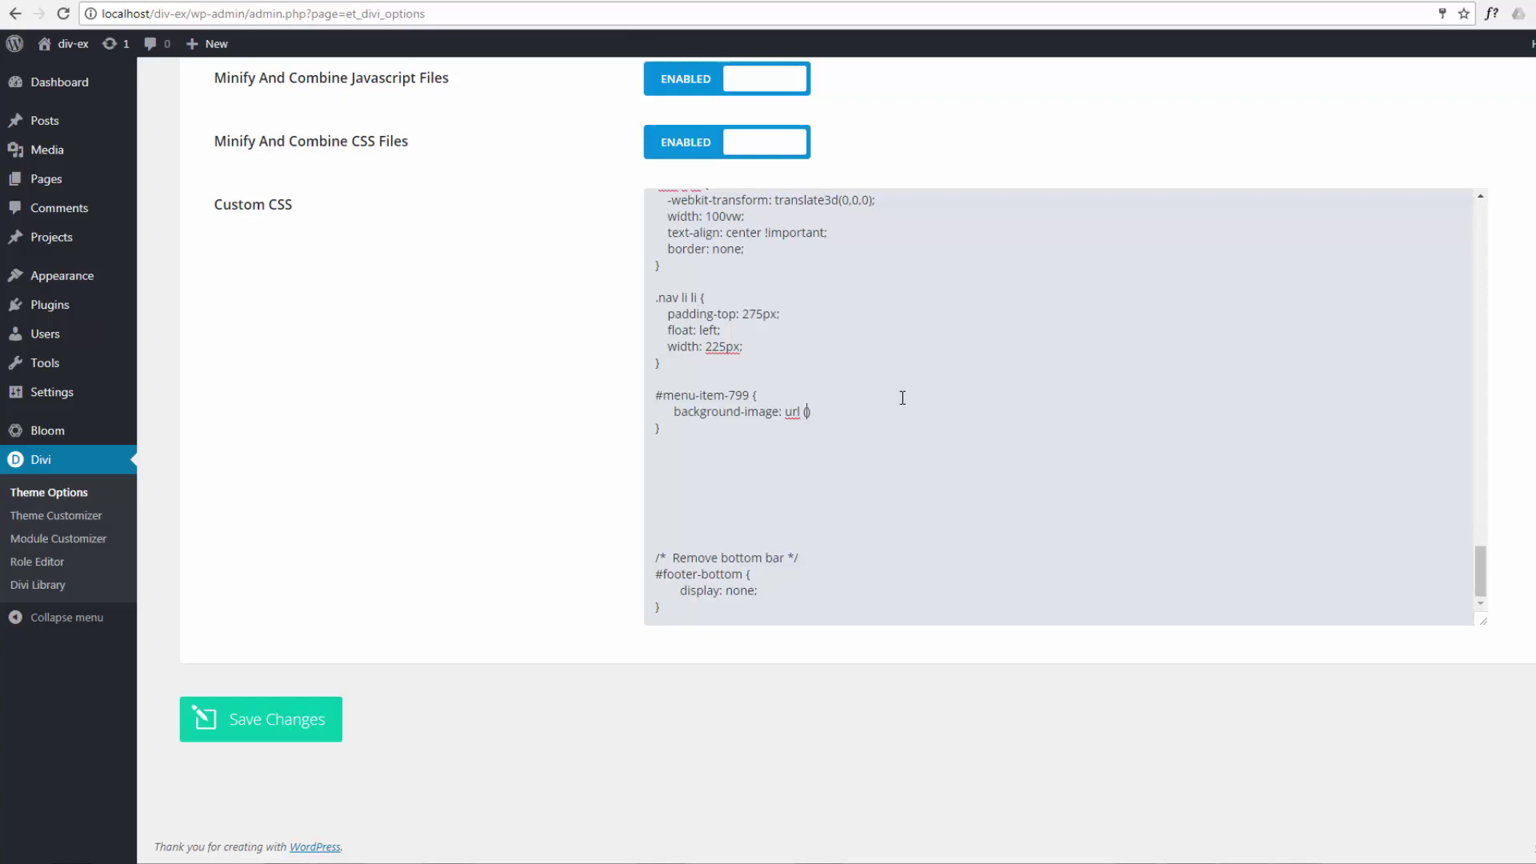
- Put the concert photo URL into the #menu-item-799 background-image url() and save the CSS
key("ctrl+v")
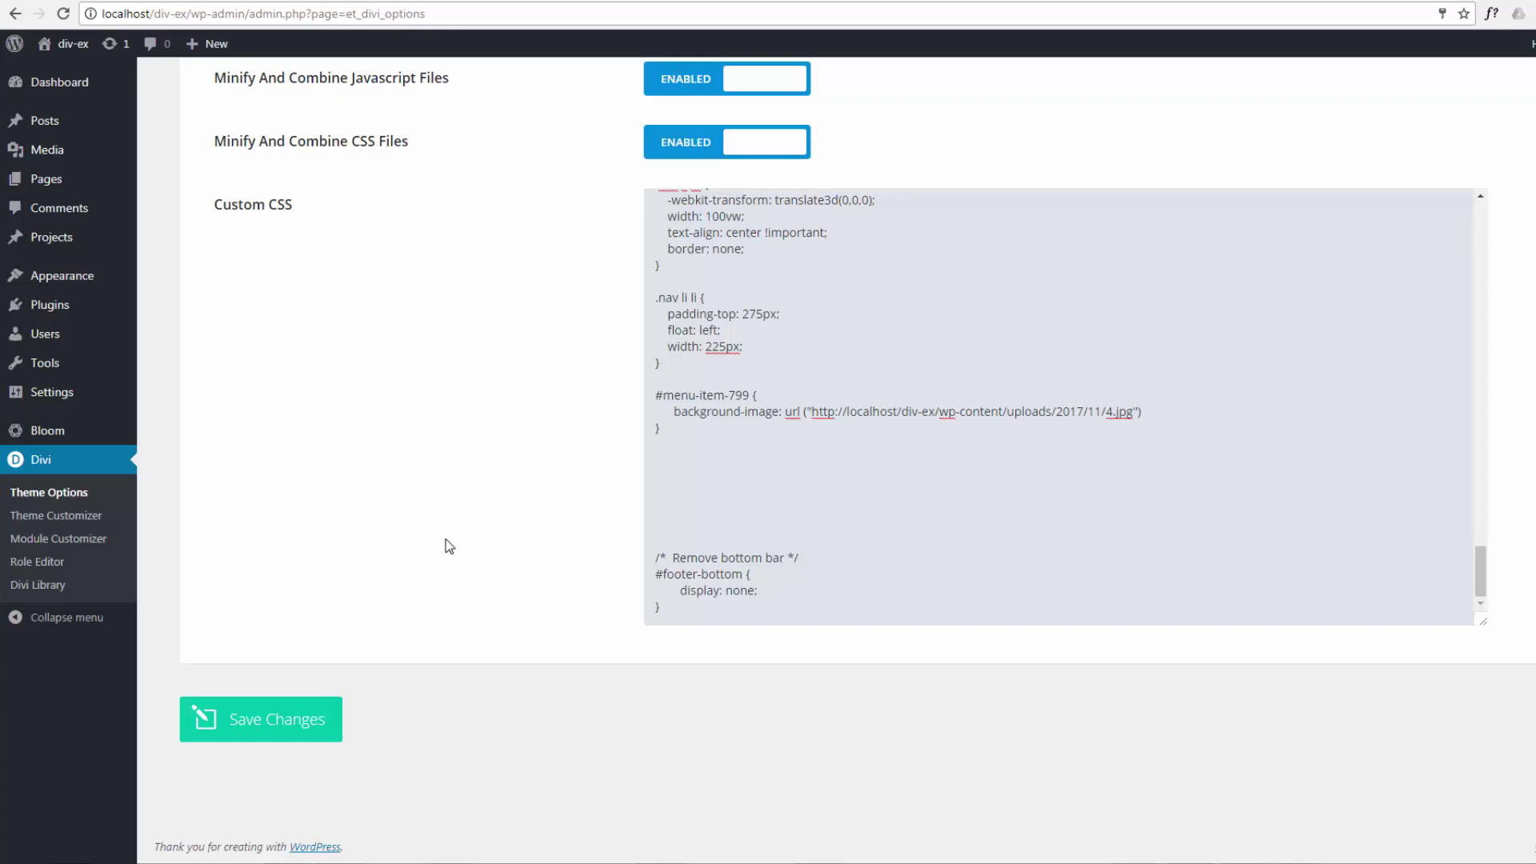
left_click(262, 723)
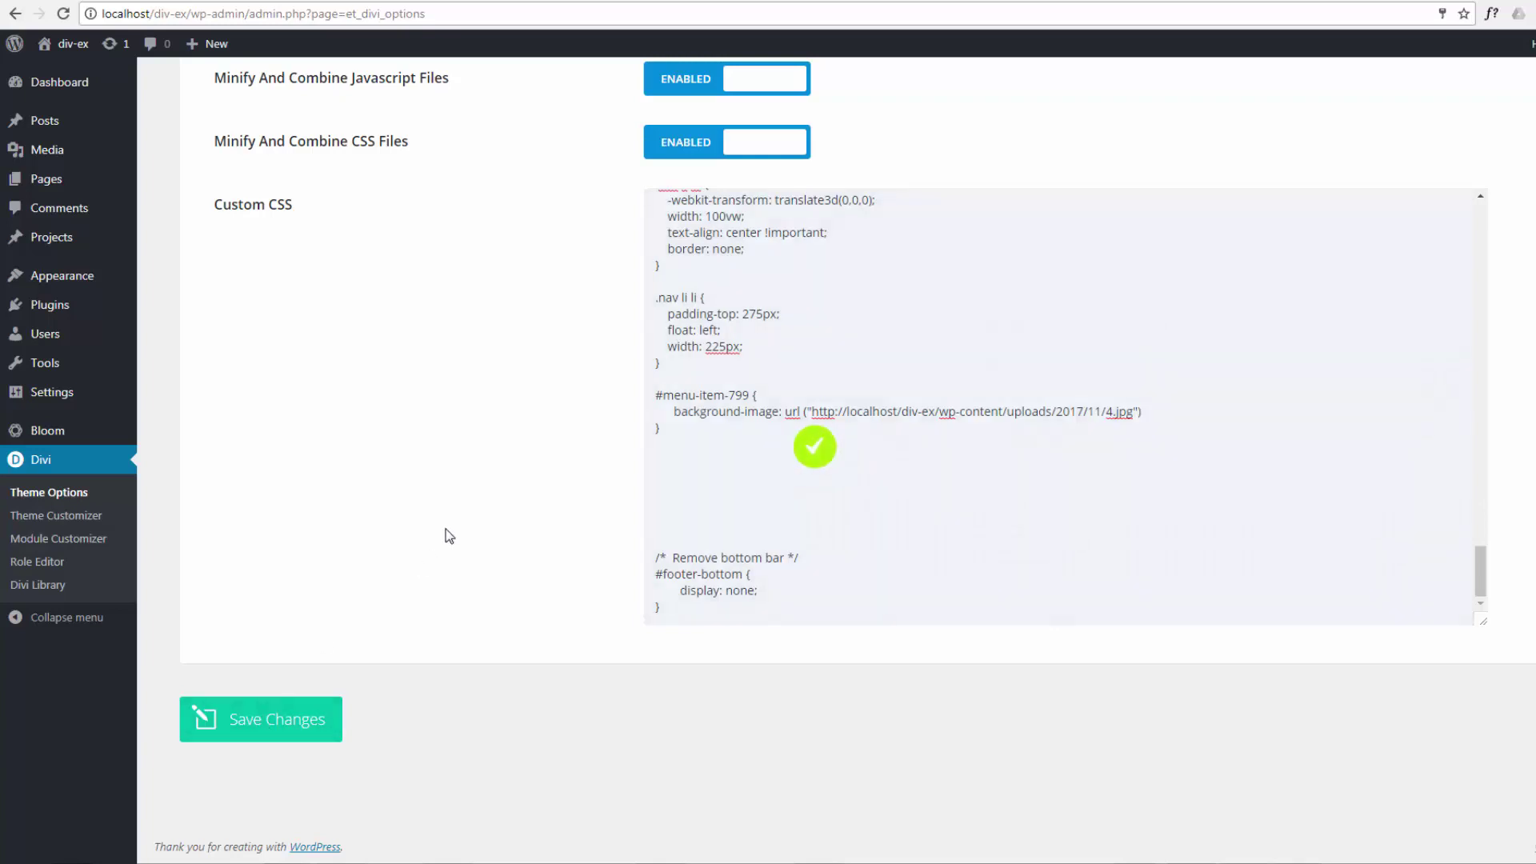
left_click(1189, 411)
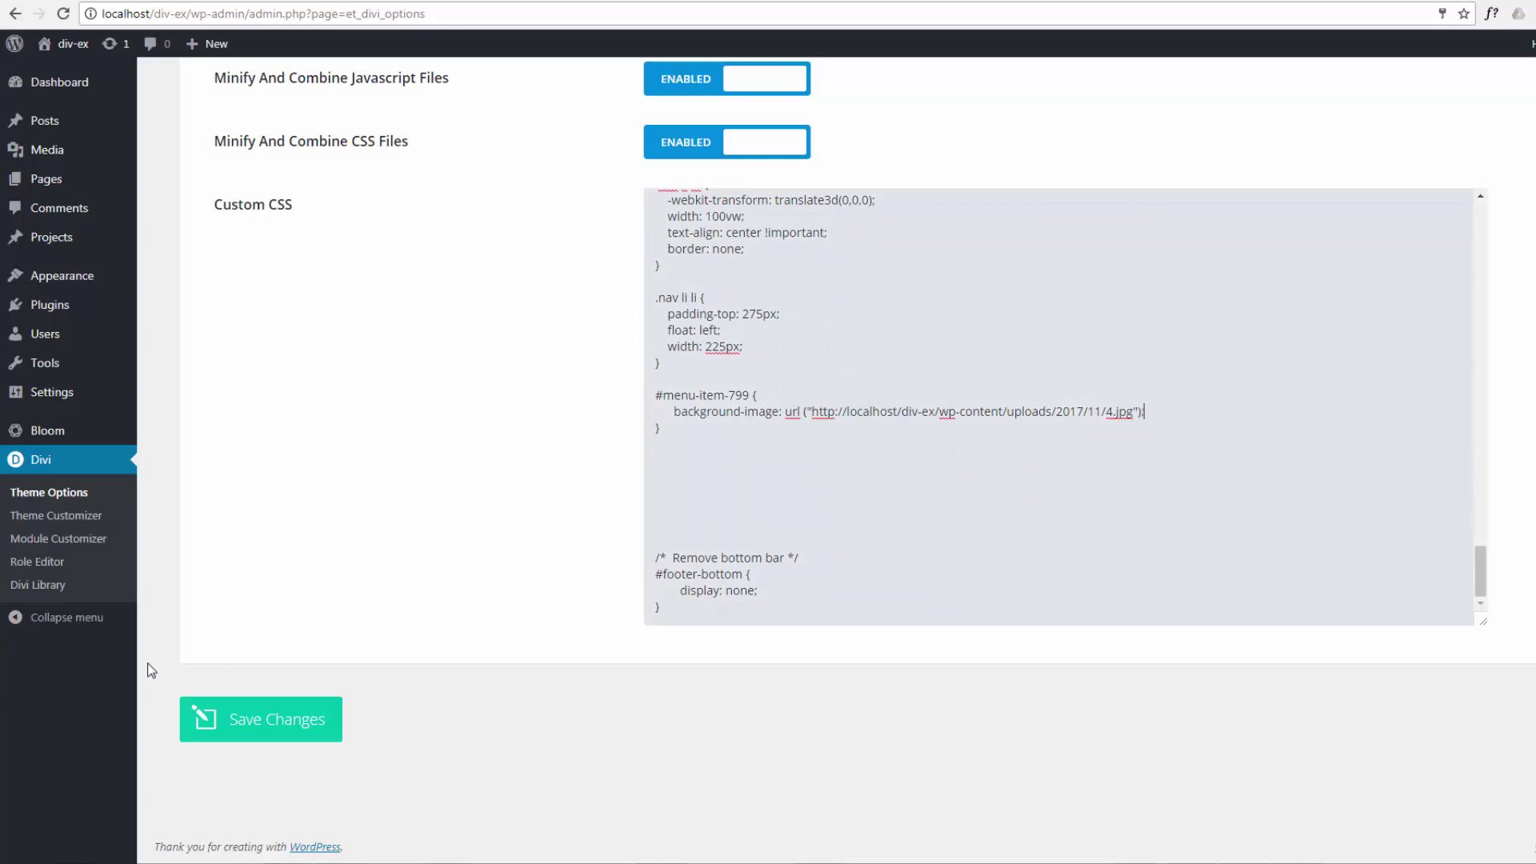
left_click(269, 724)
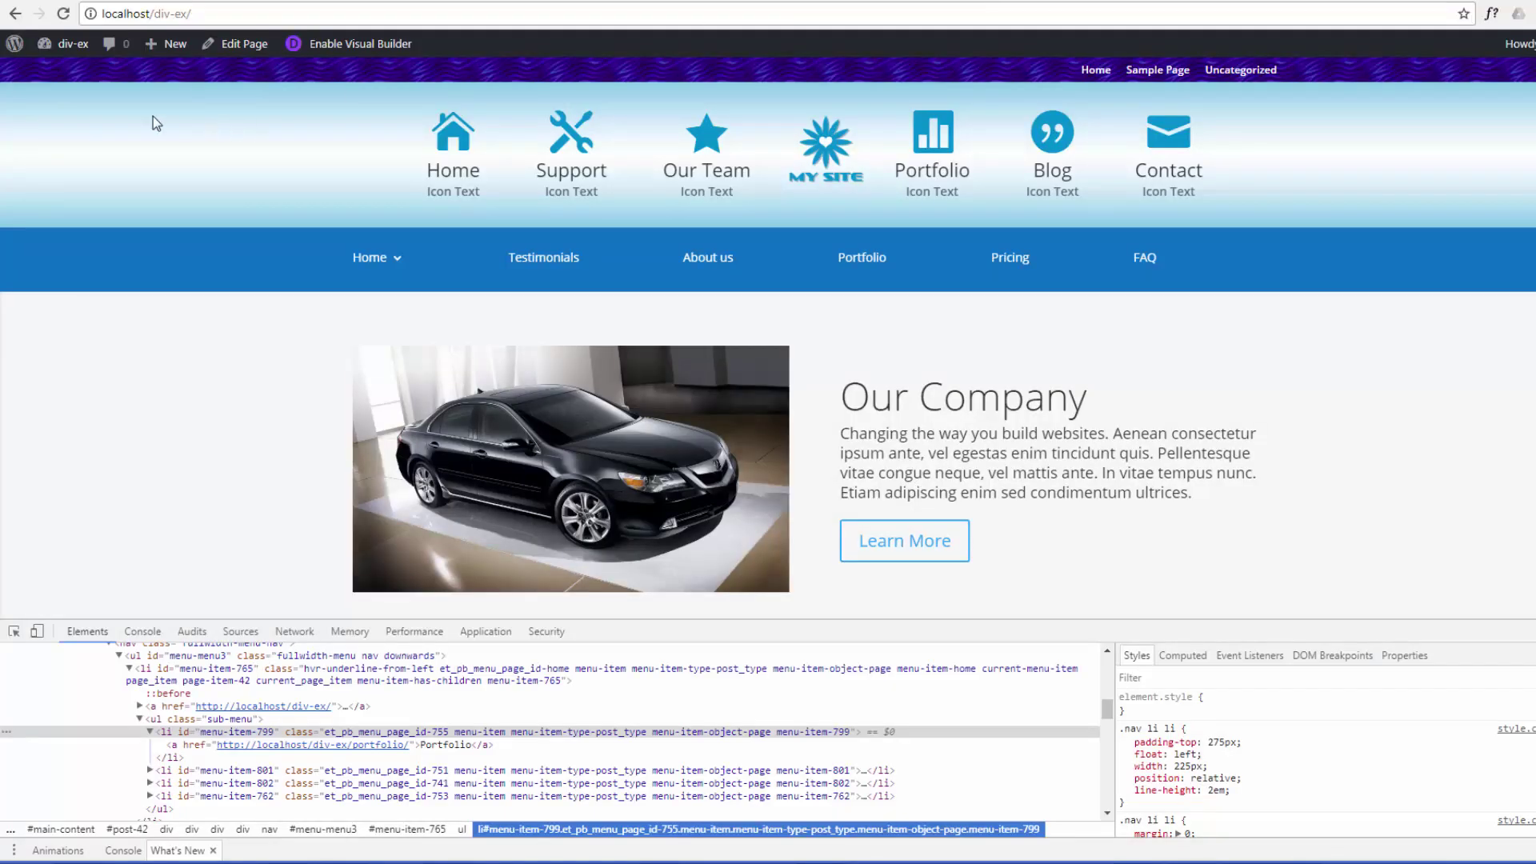
- Reload the front end to check the #menu-item-799 rule, then return to Custom CSS
left_click(65, 14)
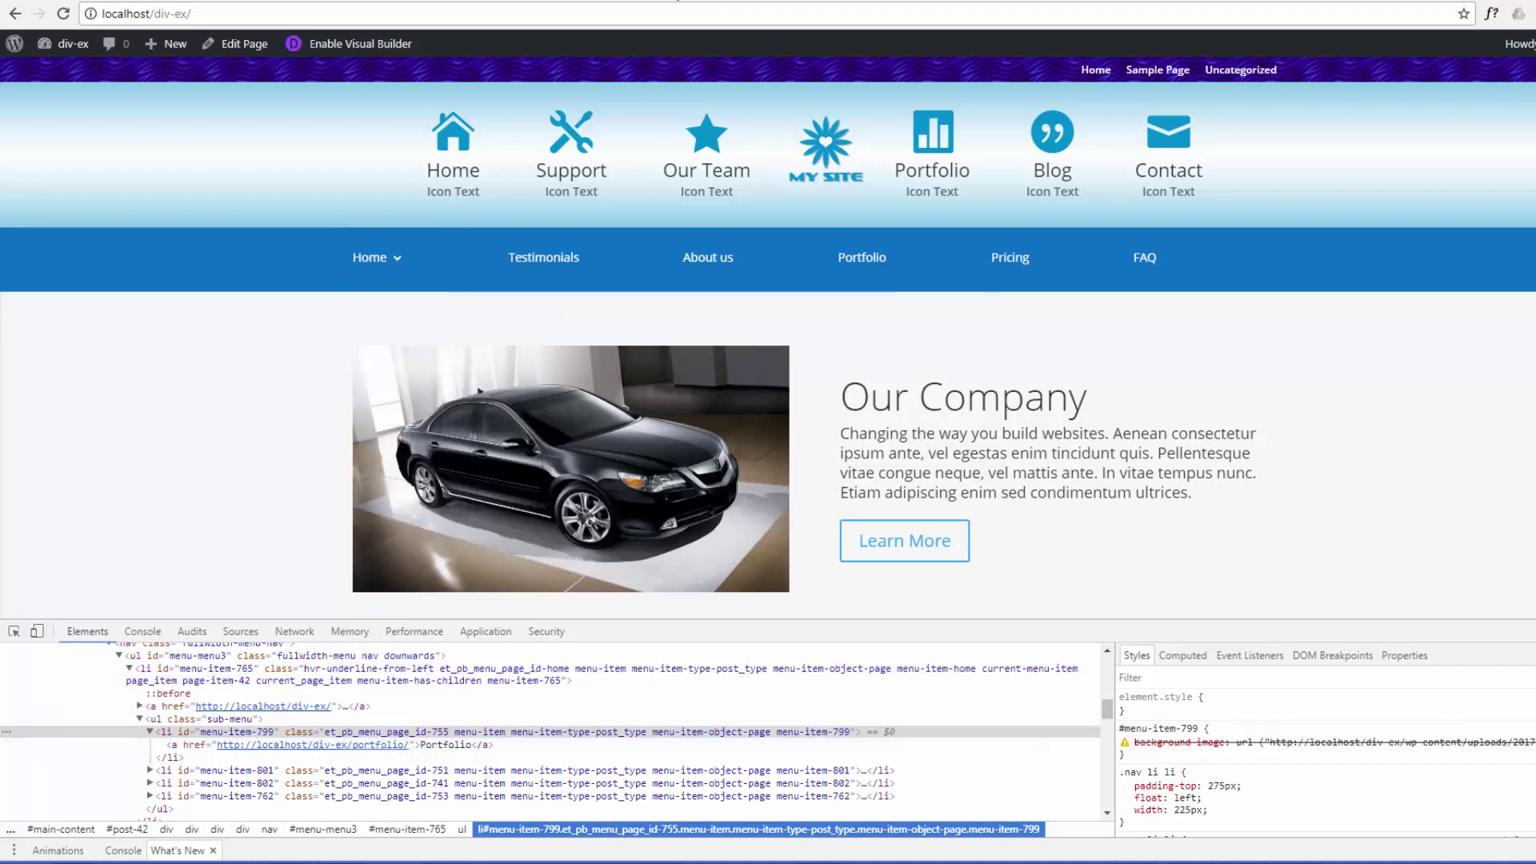
key("ctrl+Tab")
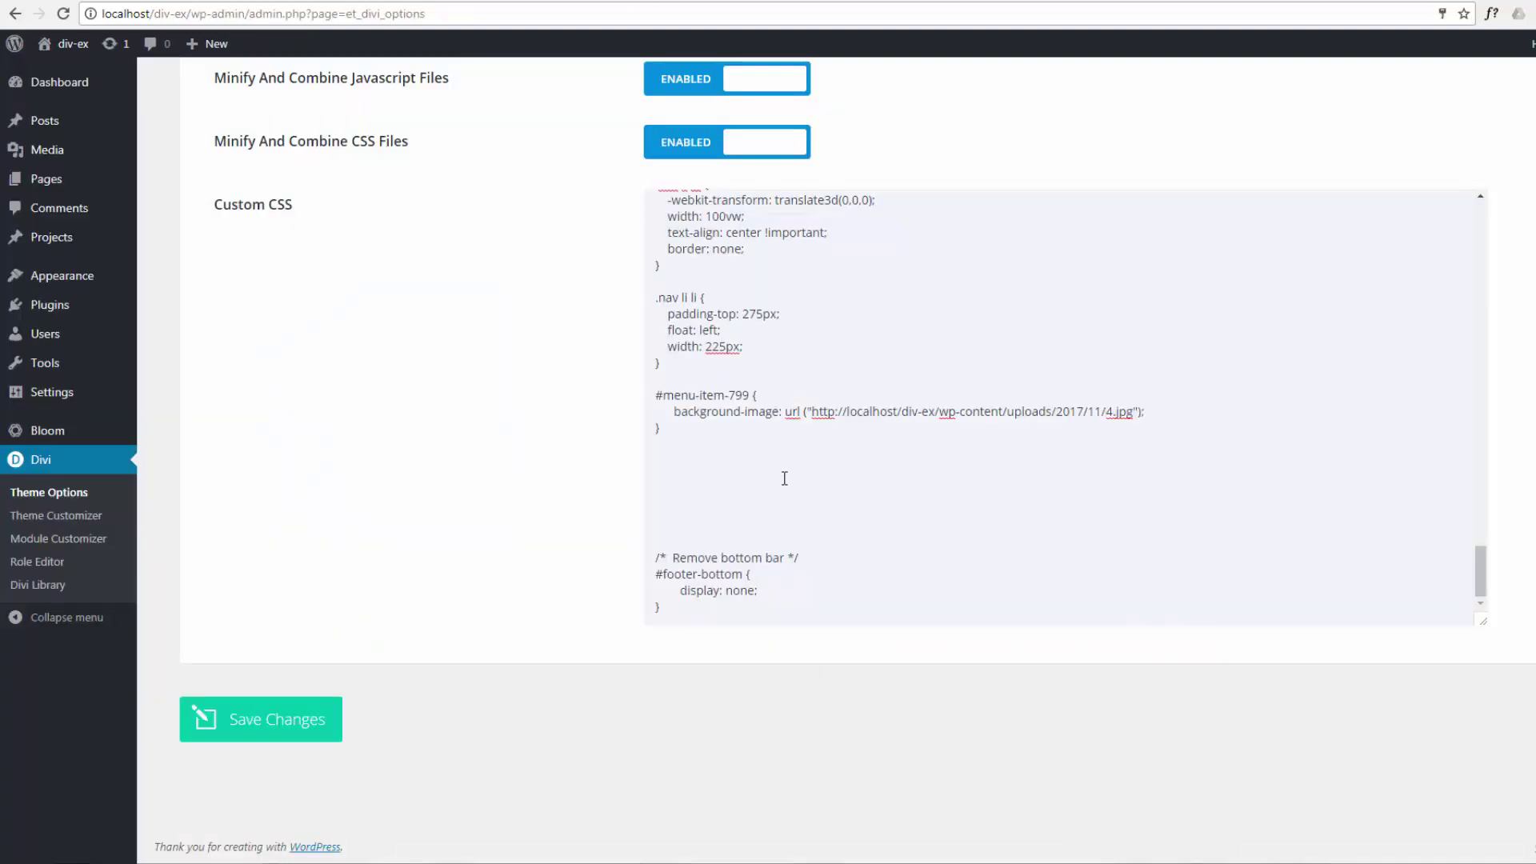
- Remove the stray space after url in the #menu-item-799 rule and save the CSS
left_click(692, 420)
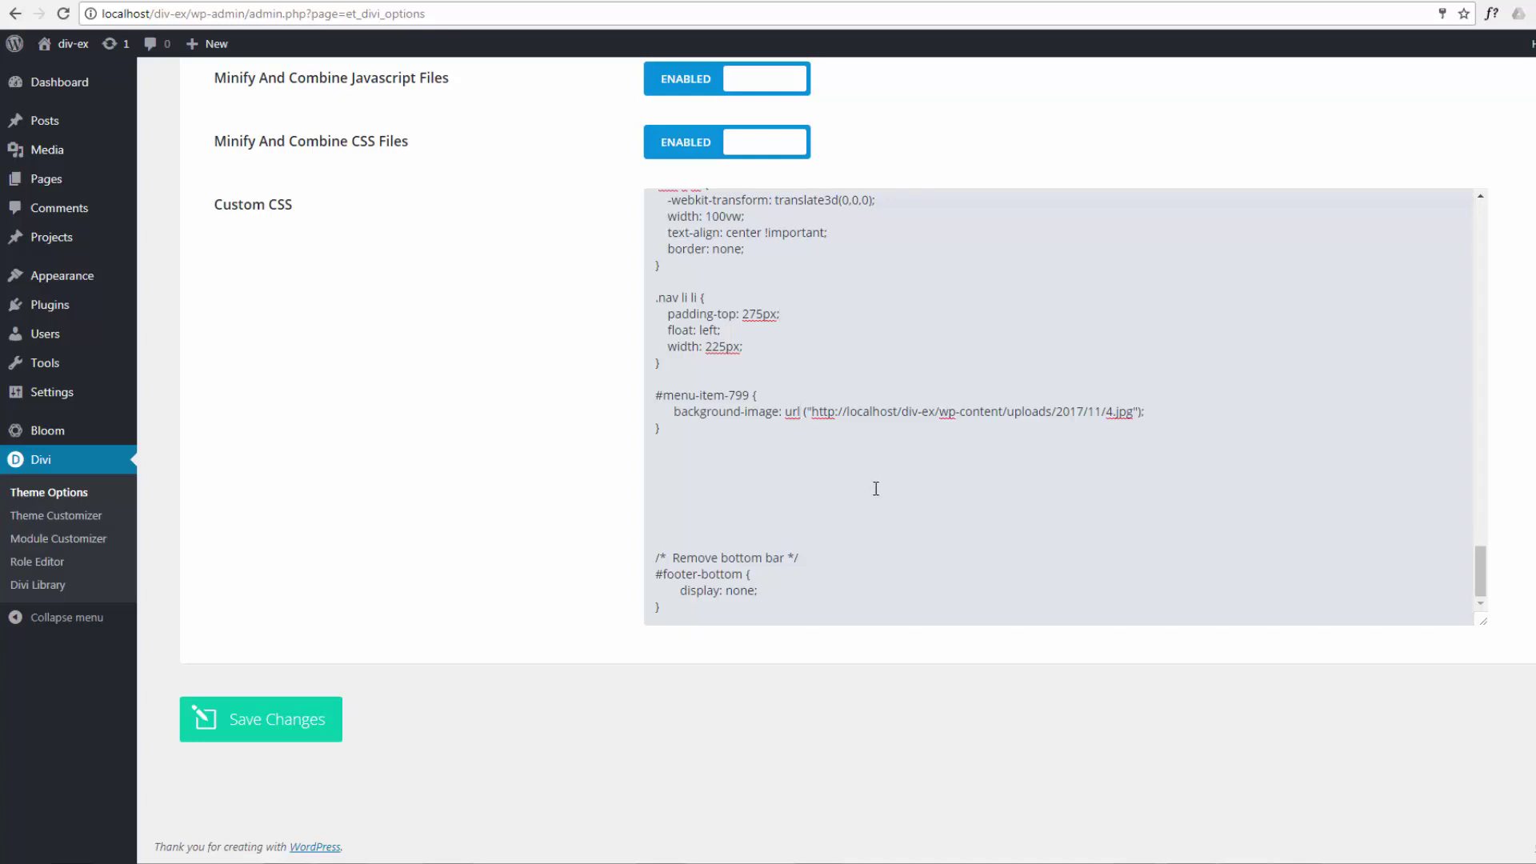
key("Delete")
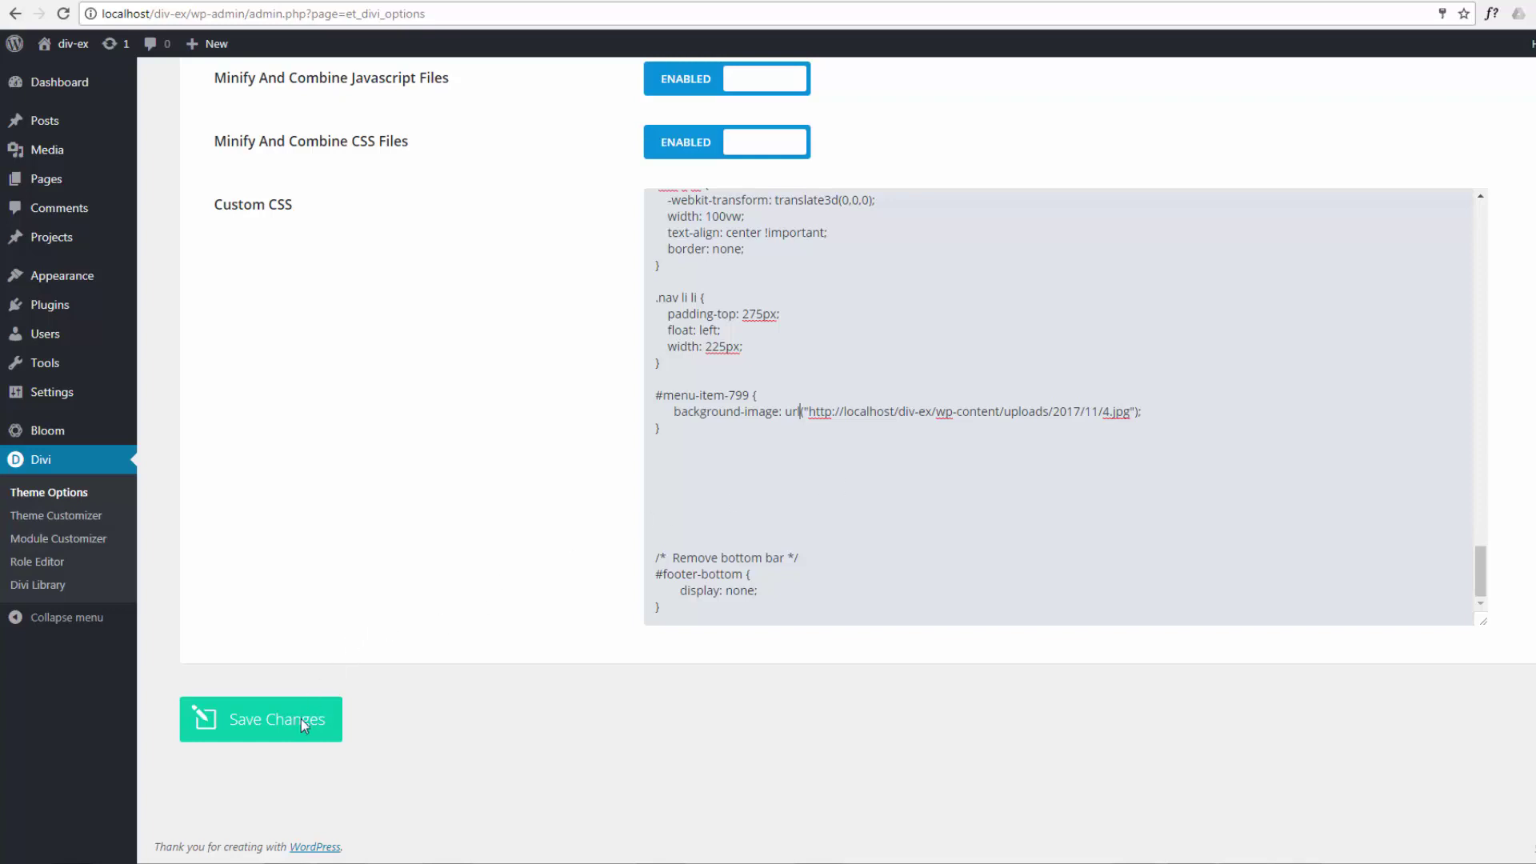
left_click(280, 735)
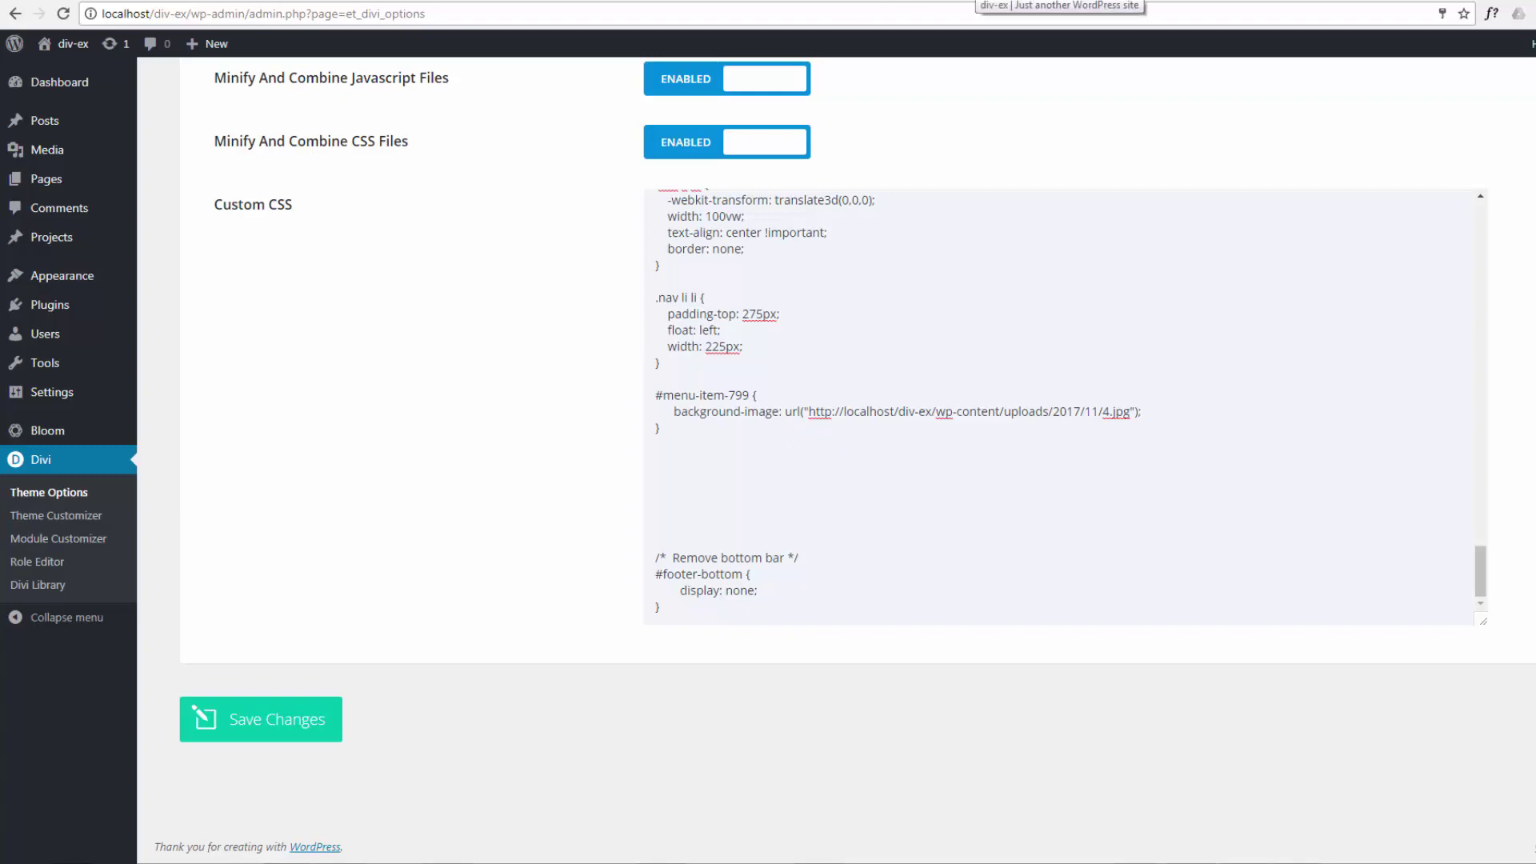
left_click(1060, 1)
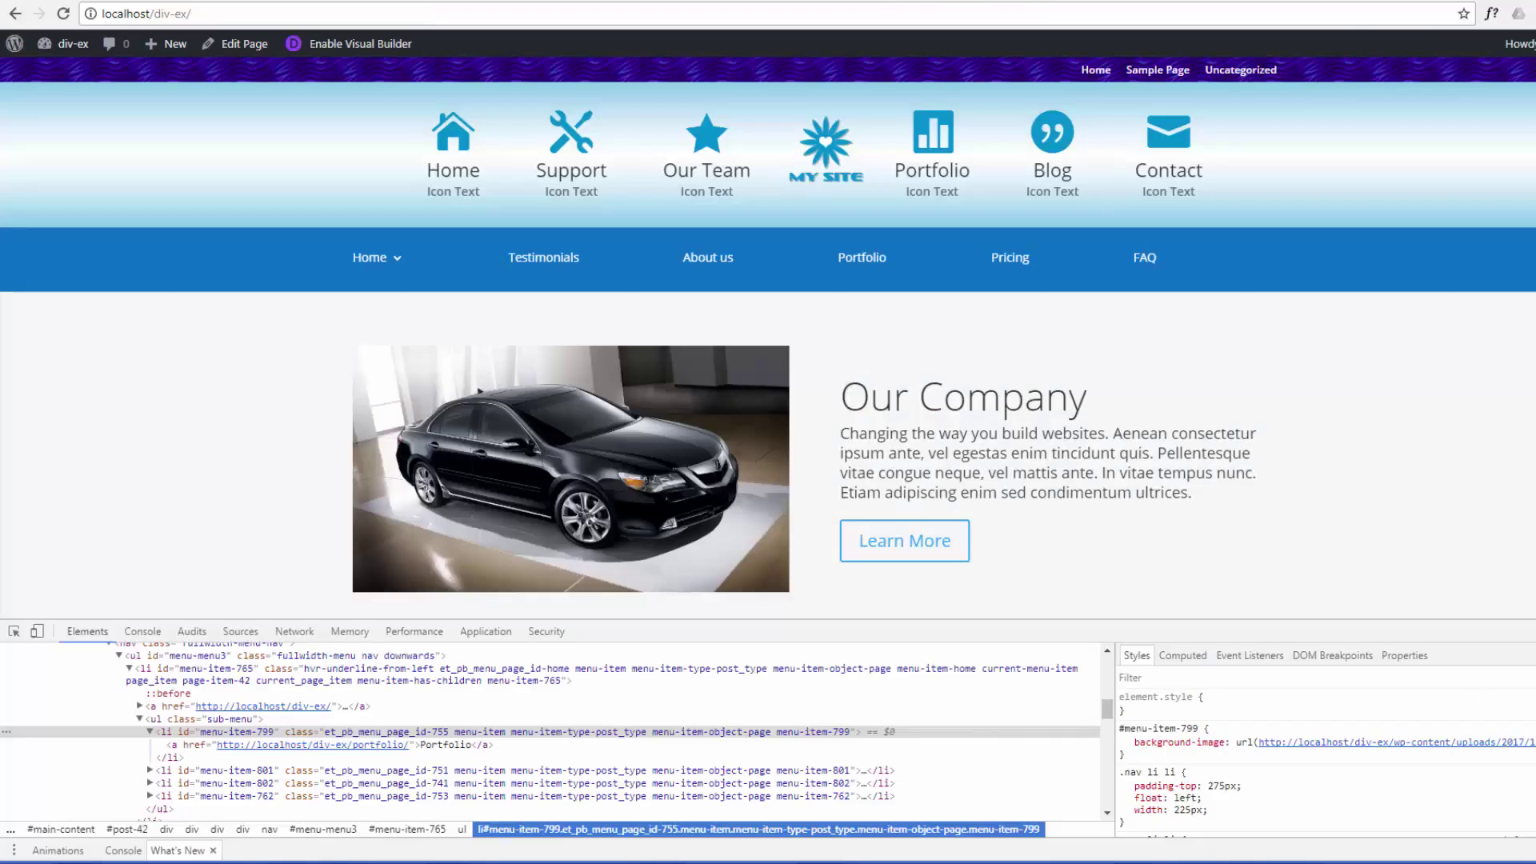
- Reload the front page and inspect the Portfolio sub-menu item now showing the concert background
left_click(64, 15)
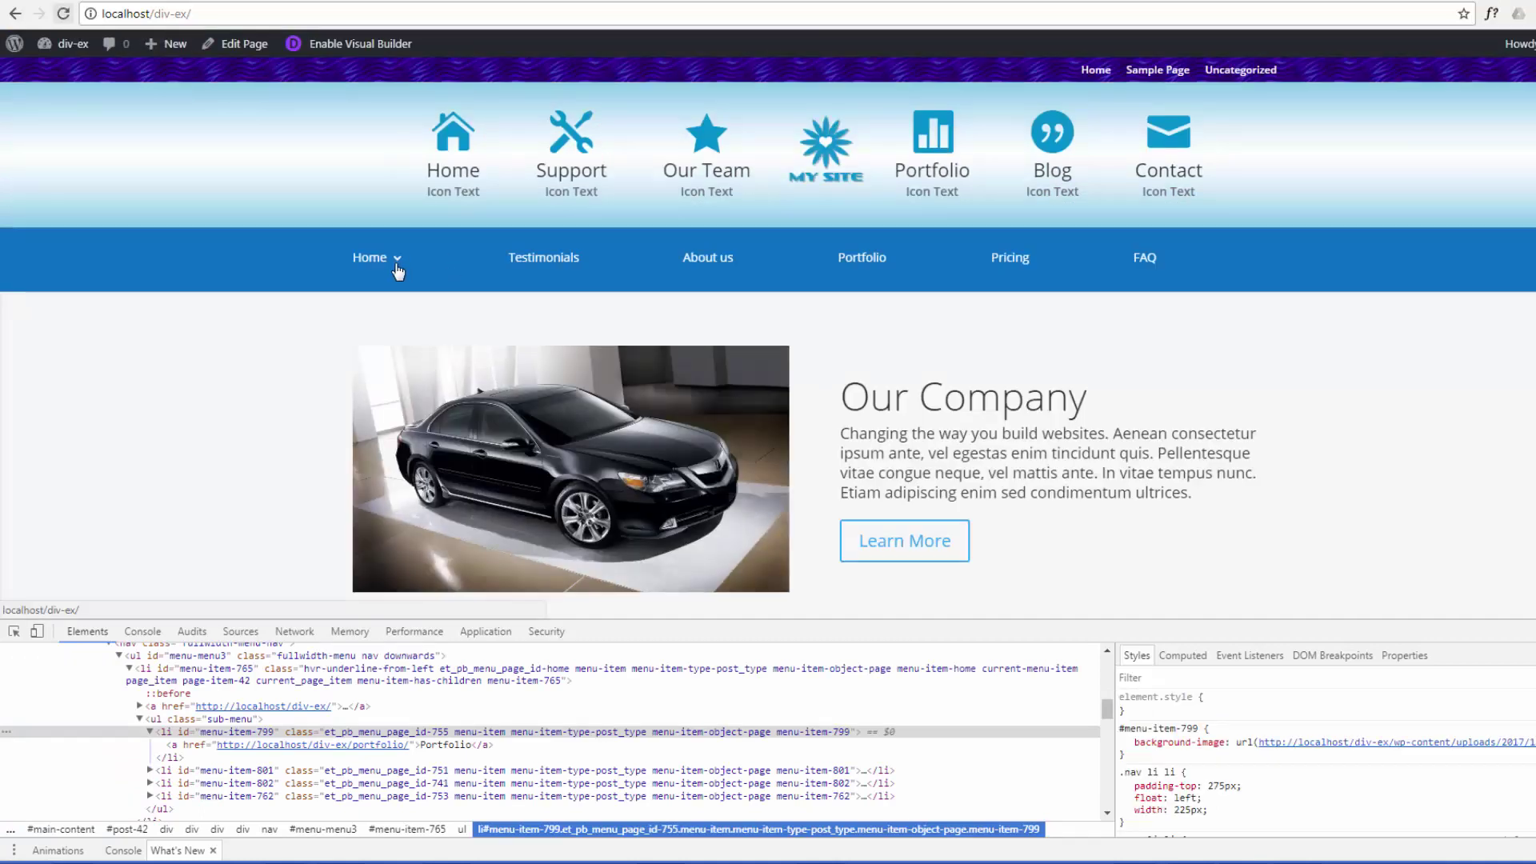
mouse_move(372, 256)
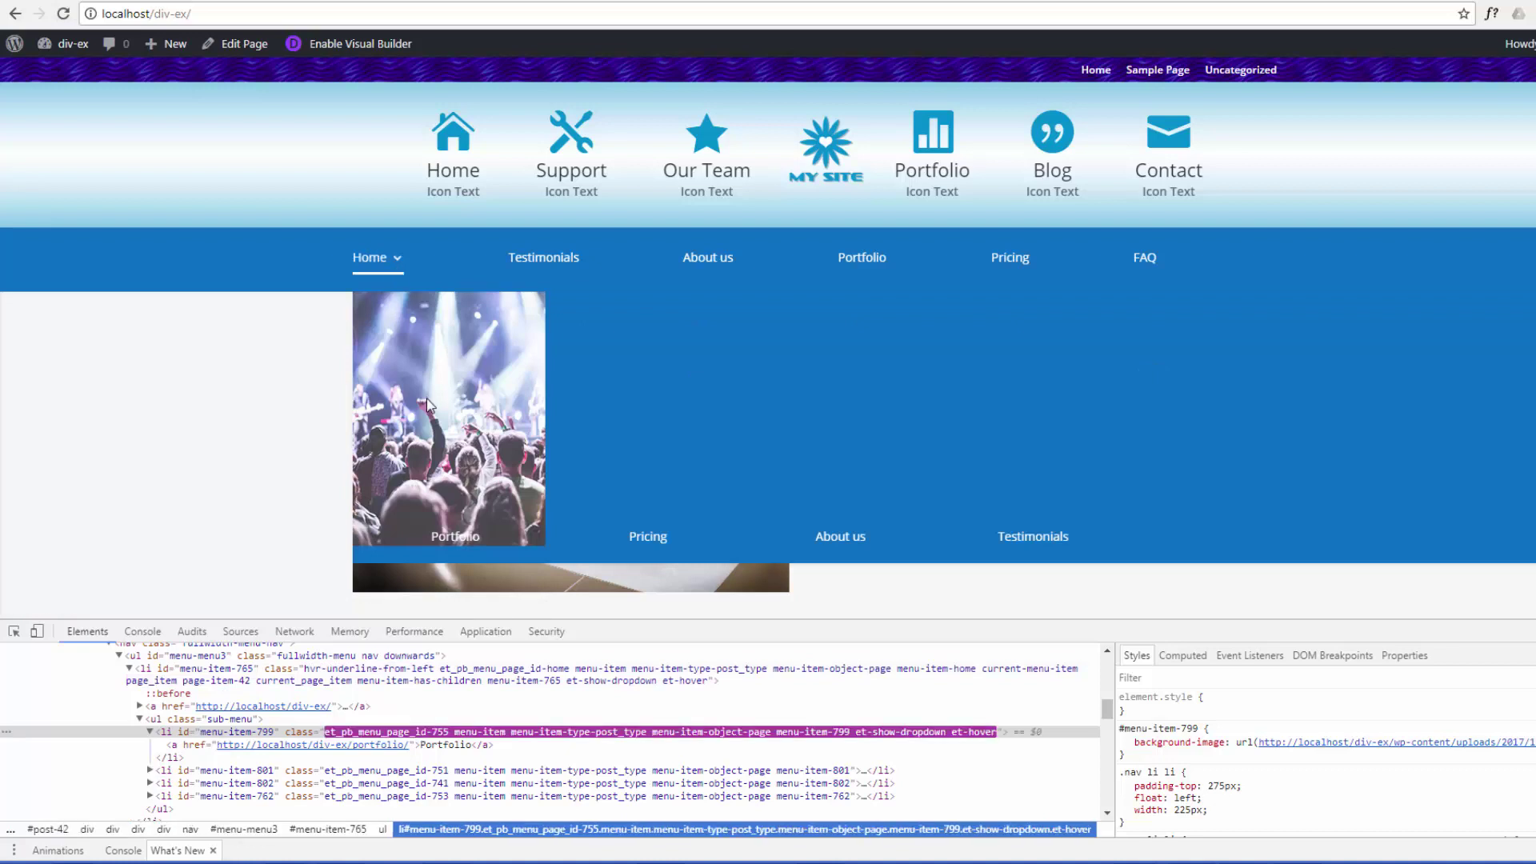
right_click(415, 367)
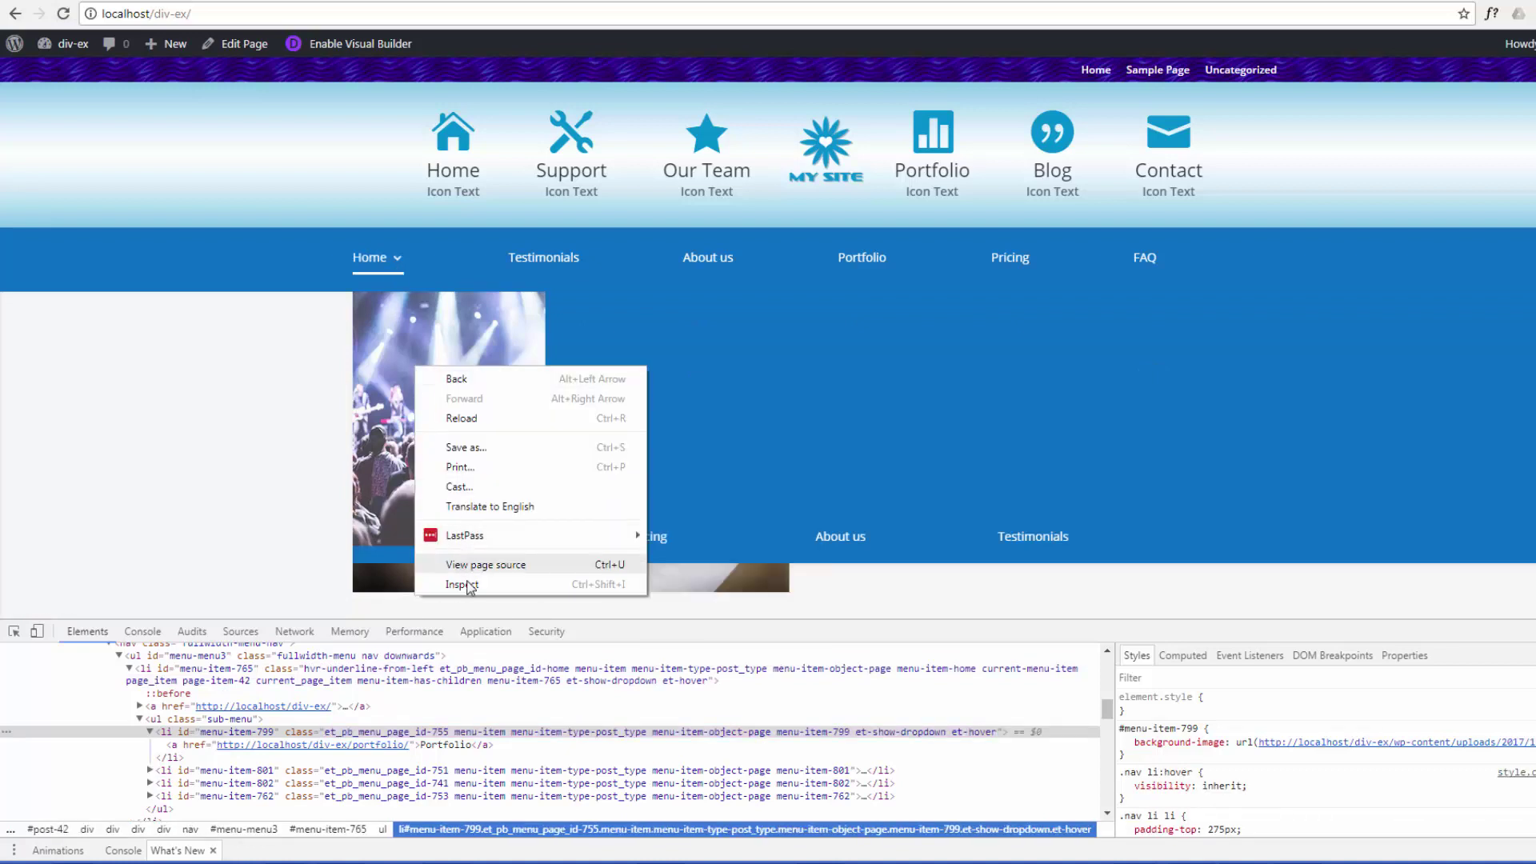
left_click(470, 600)
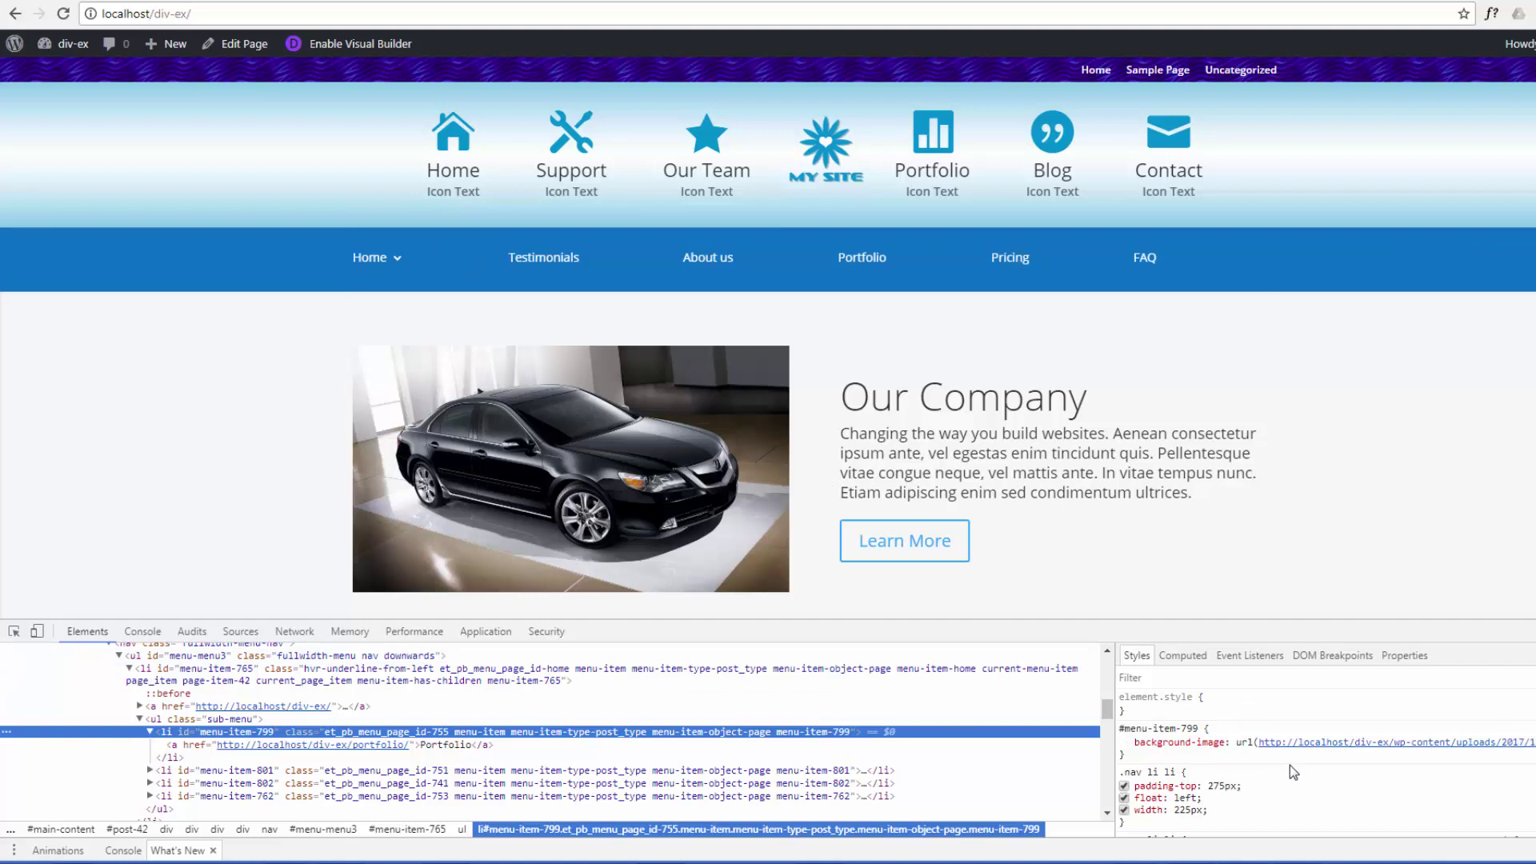
- Add border-right: 2px solid #fff to the #menu-item-799 rule in DevTools Styles
left_click(1135, 753)
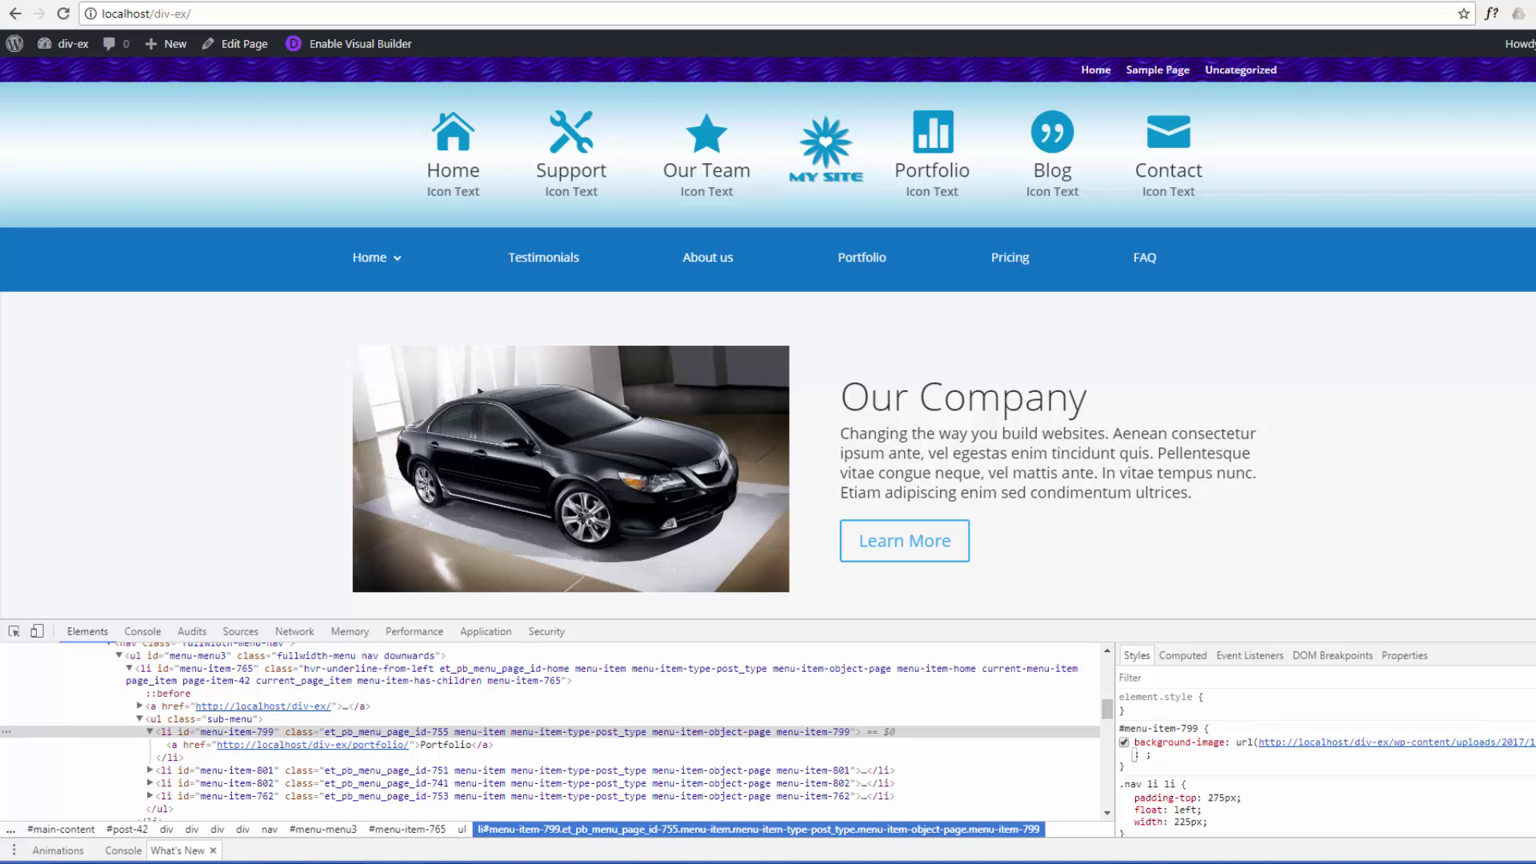
type("border-r")
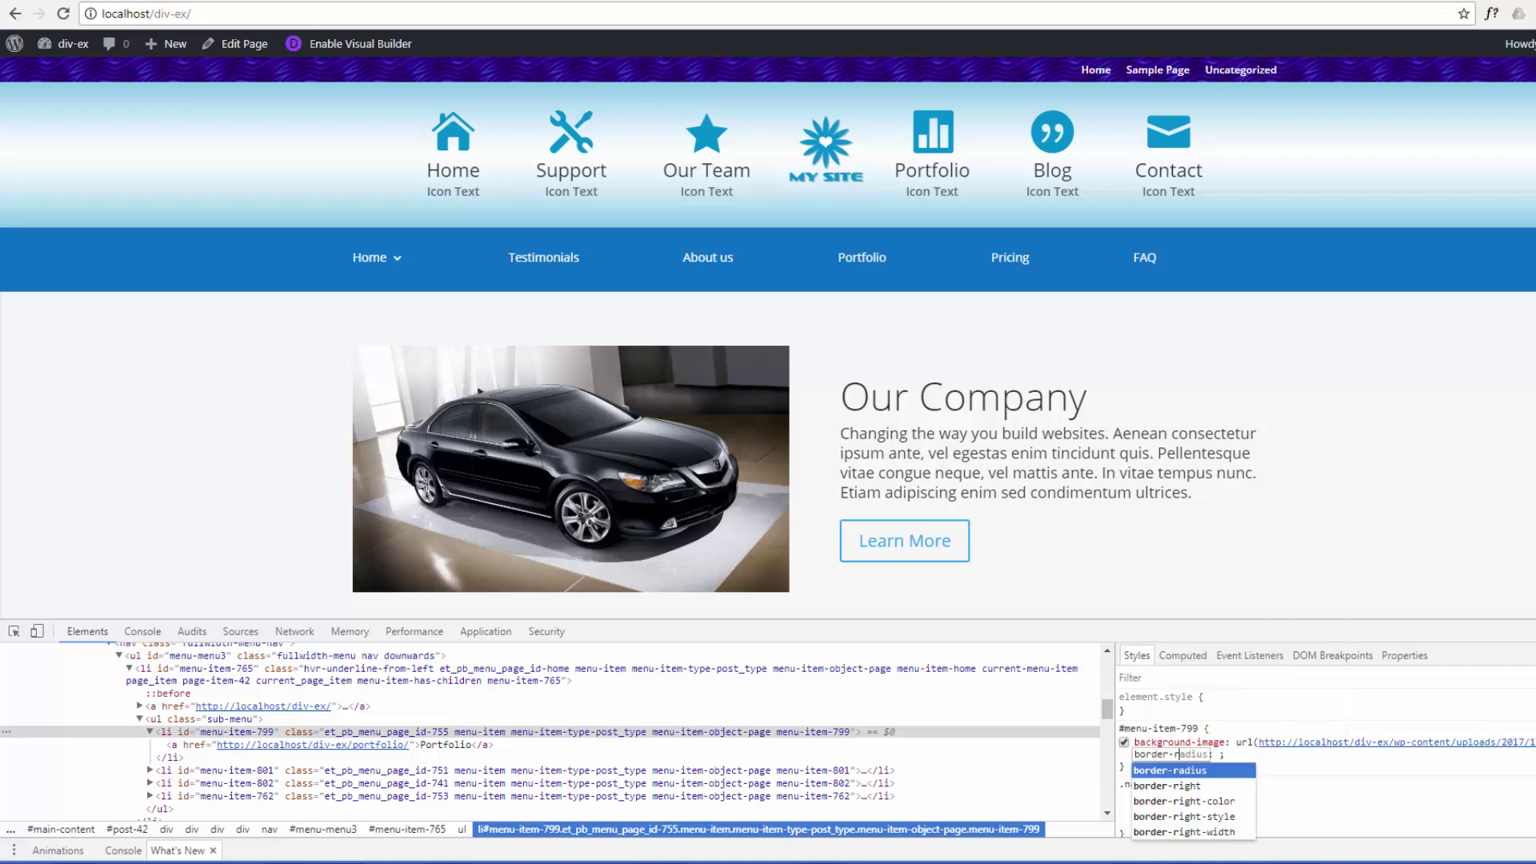
type("ight;")
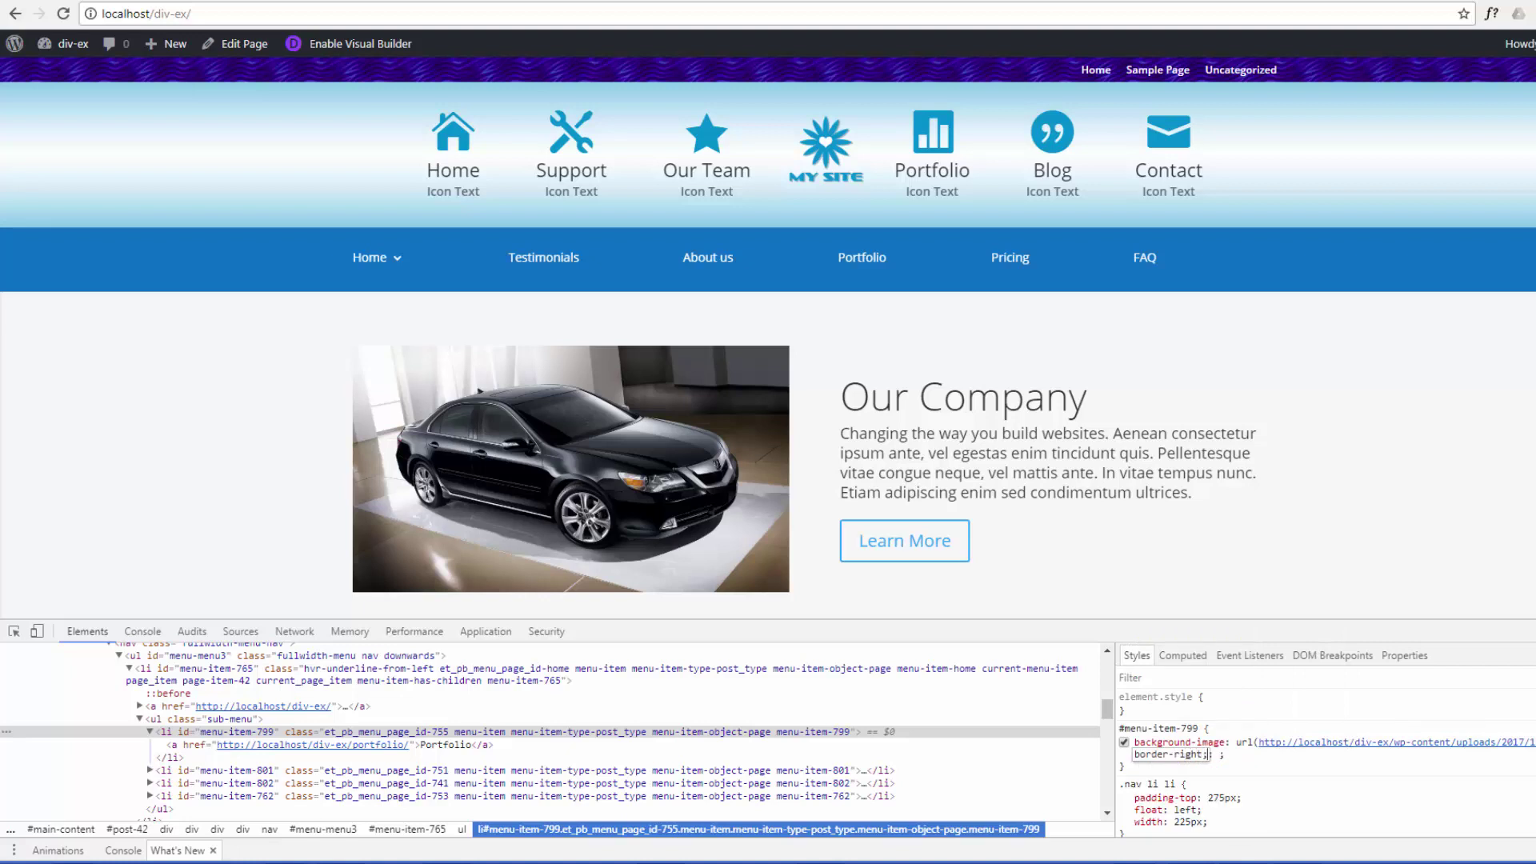
key("BackSpace")
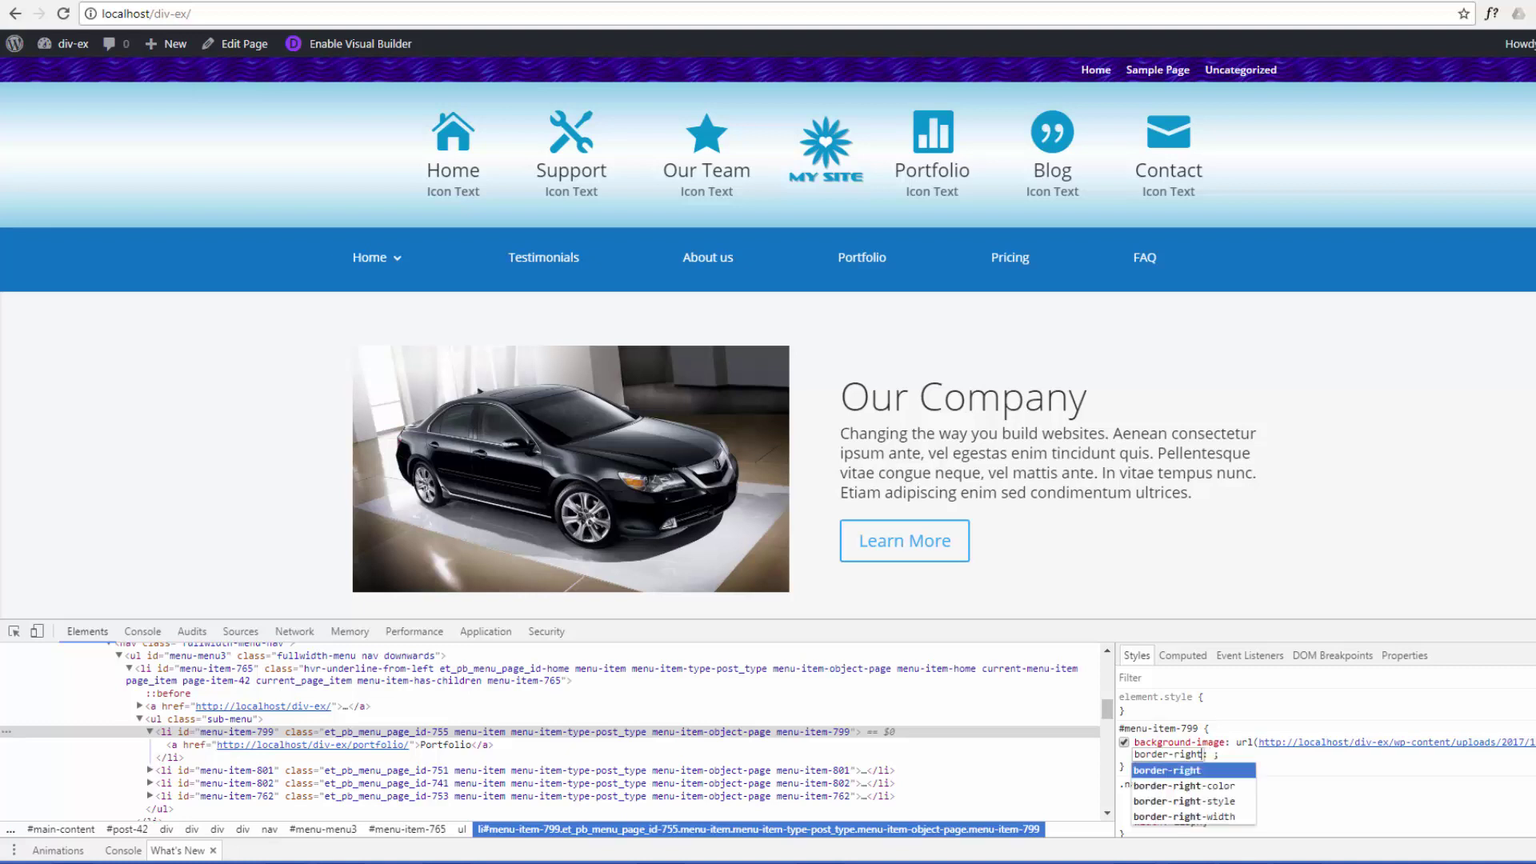
key("Tab")
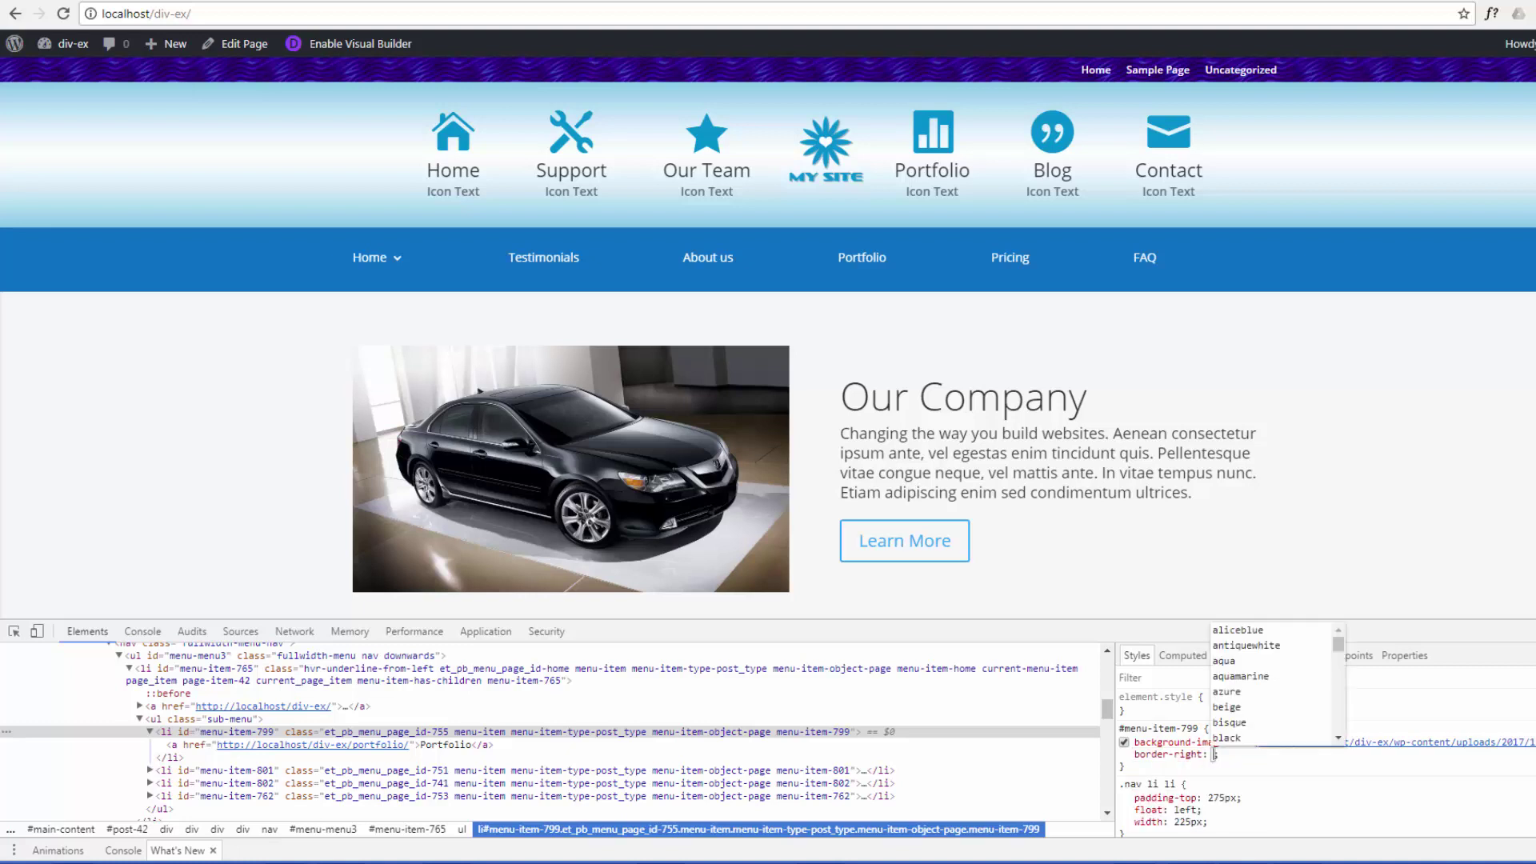
type("2")
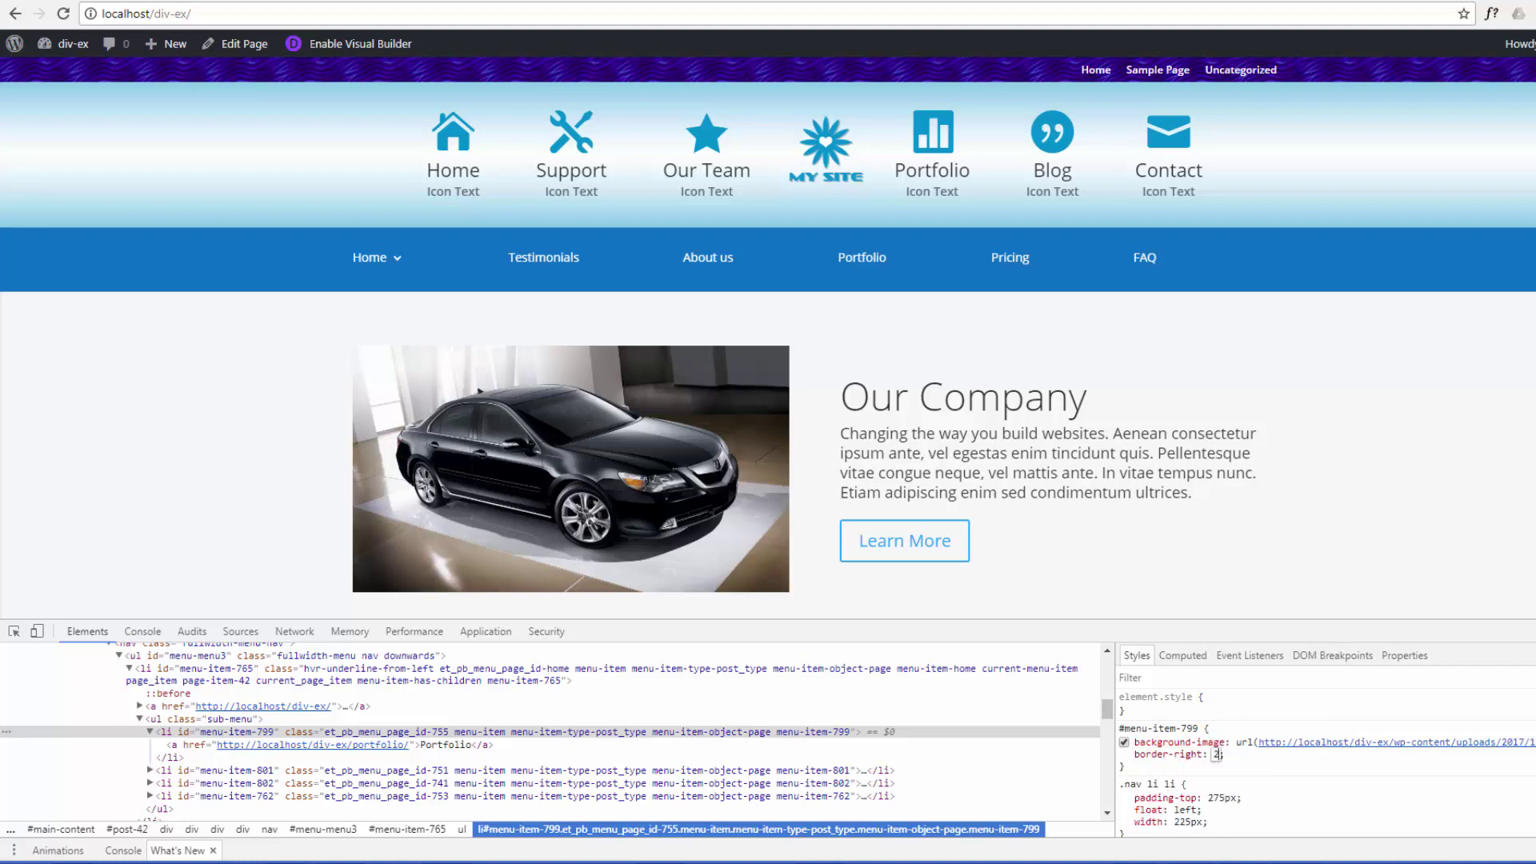
type("px s")
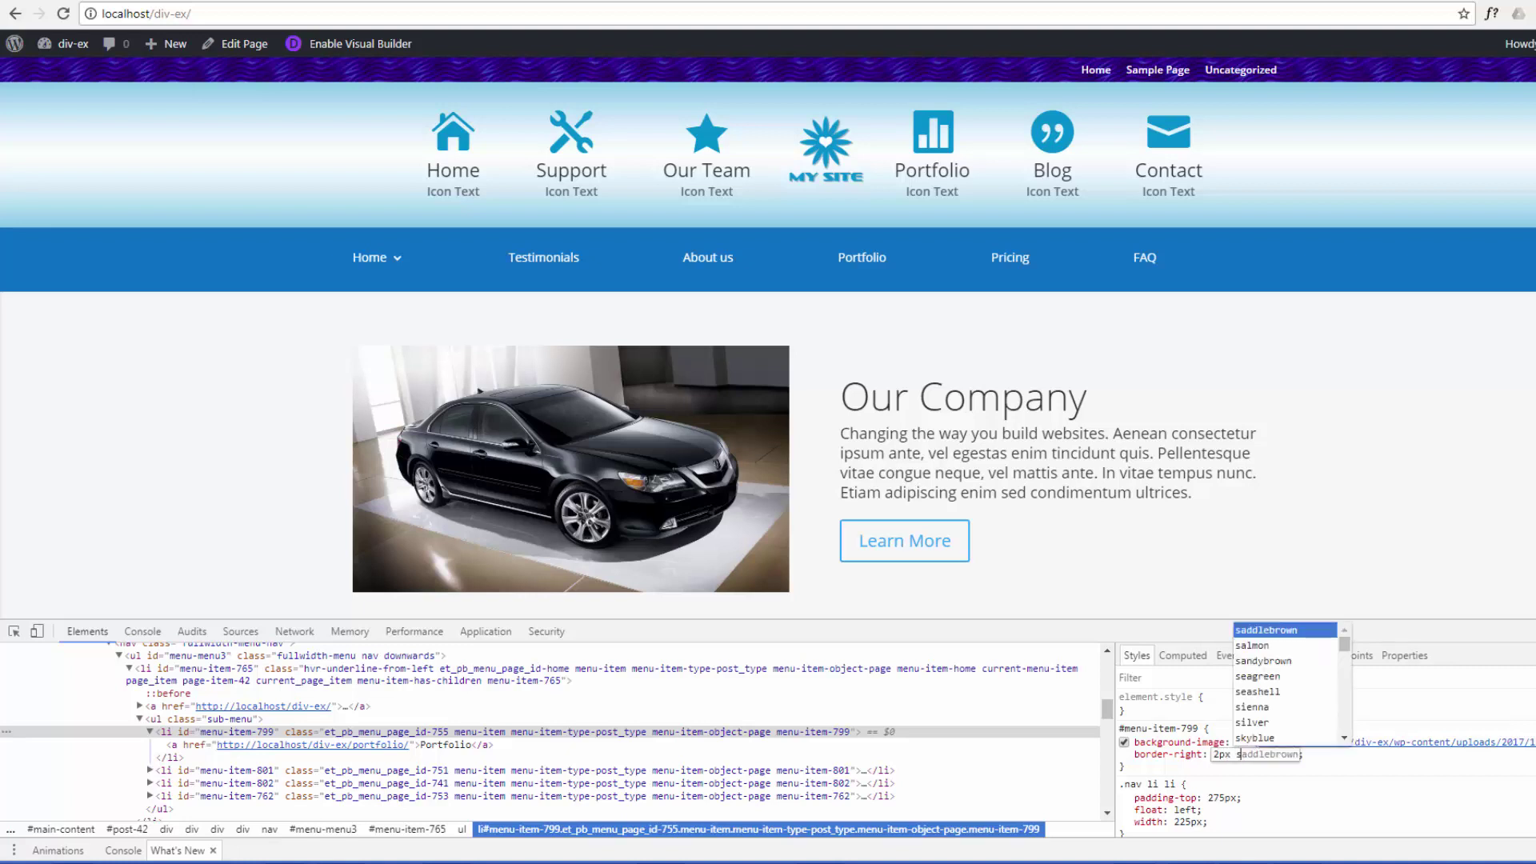
type("oli")
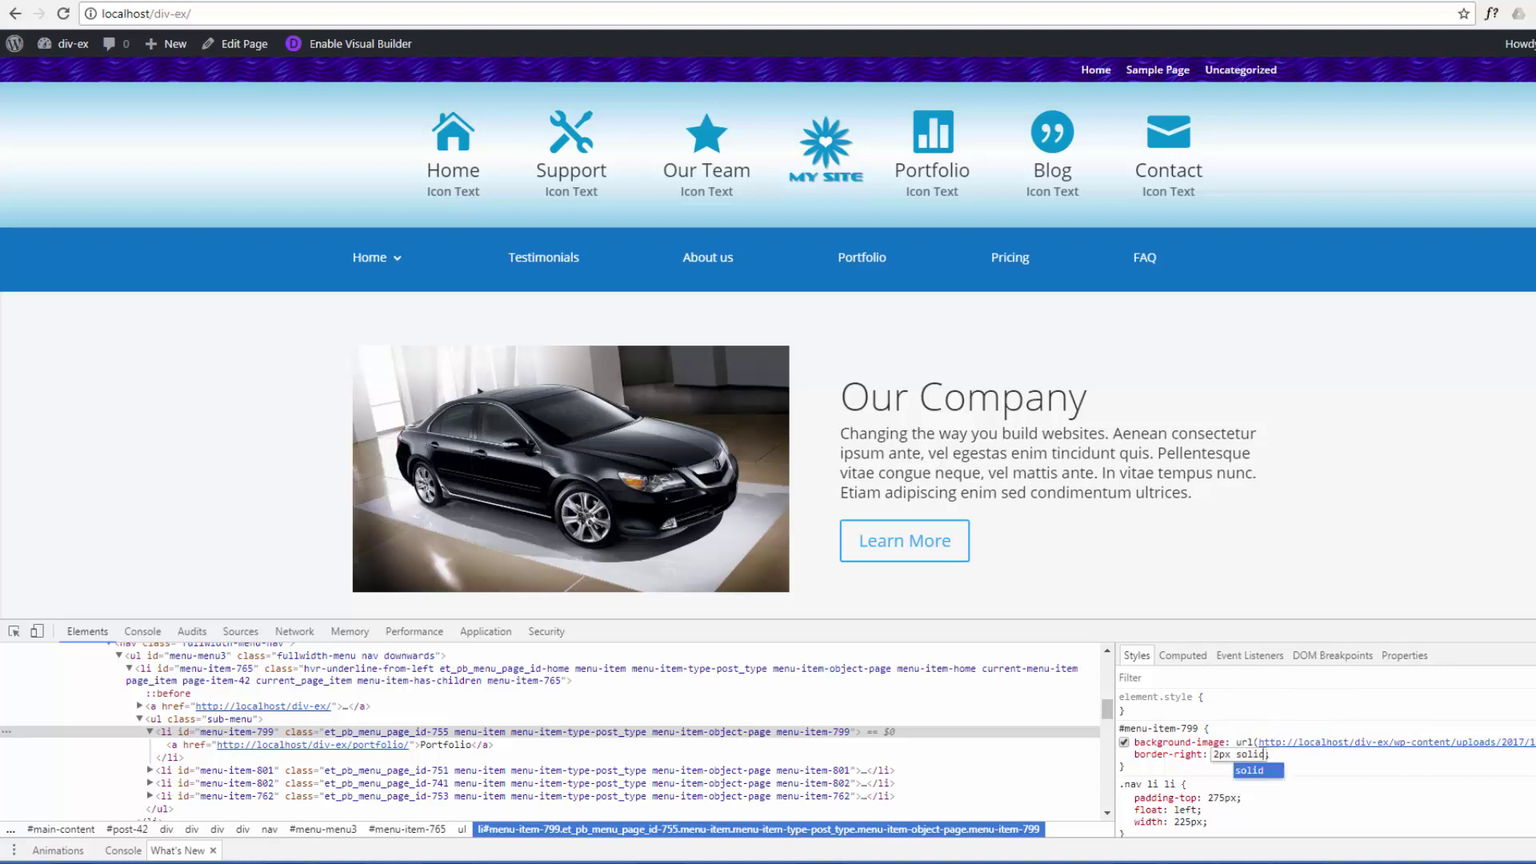
type("d ")
type("#")
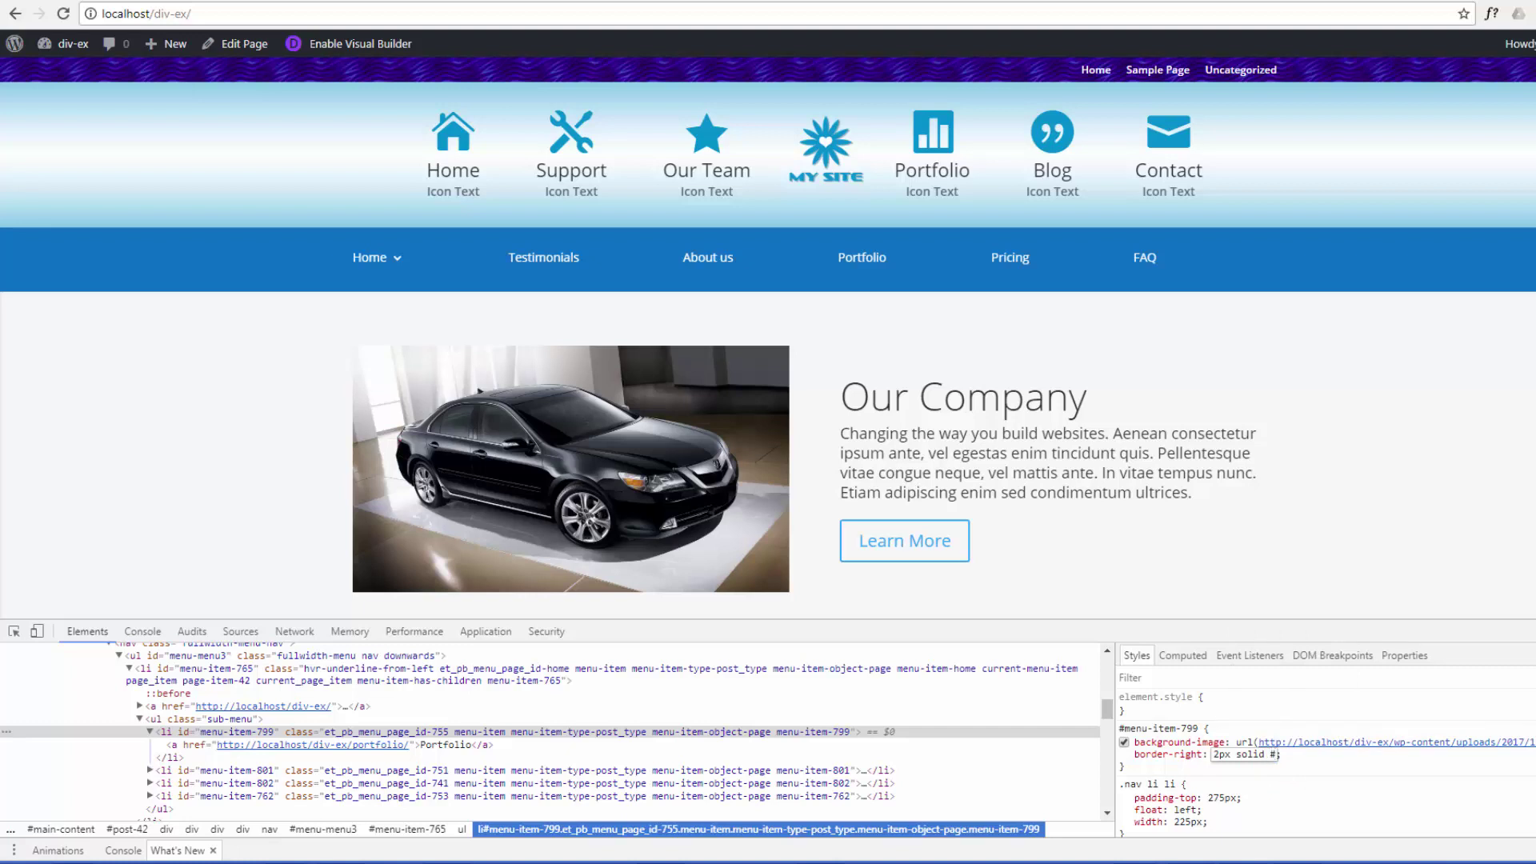
type("fff")
key("Return")
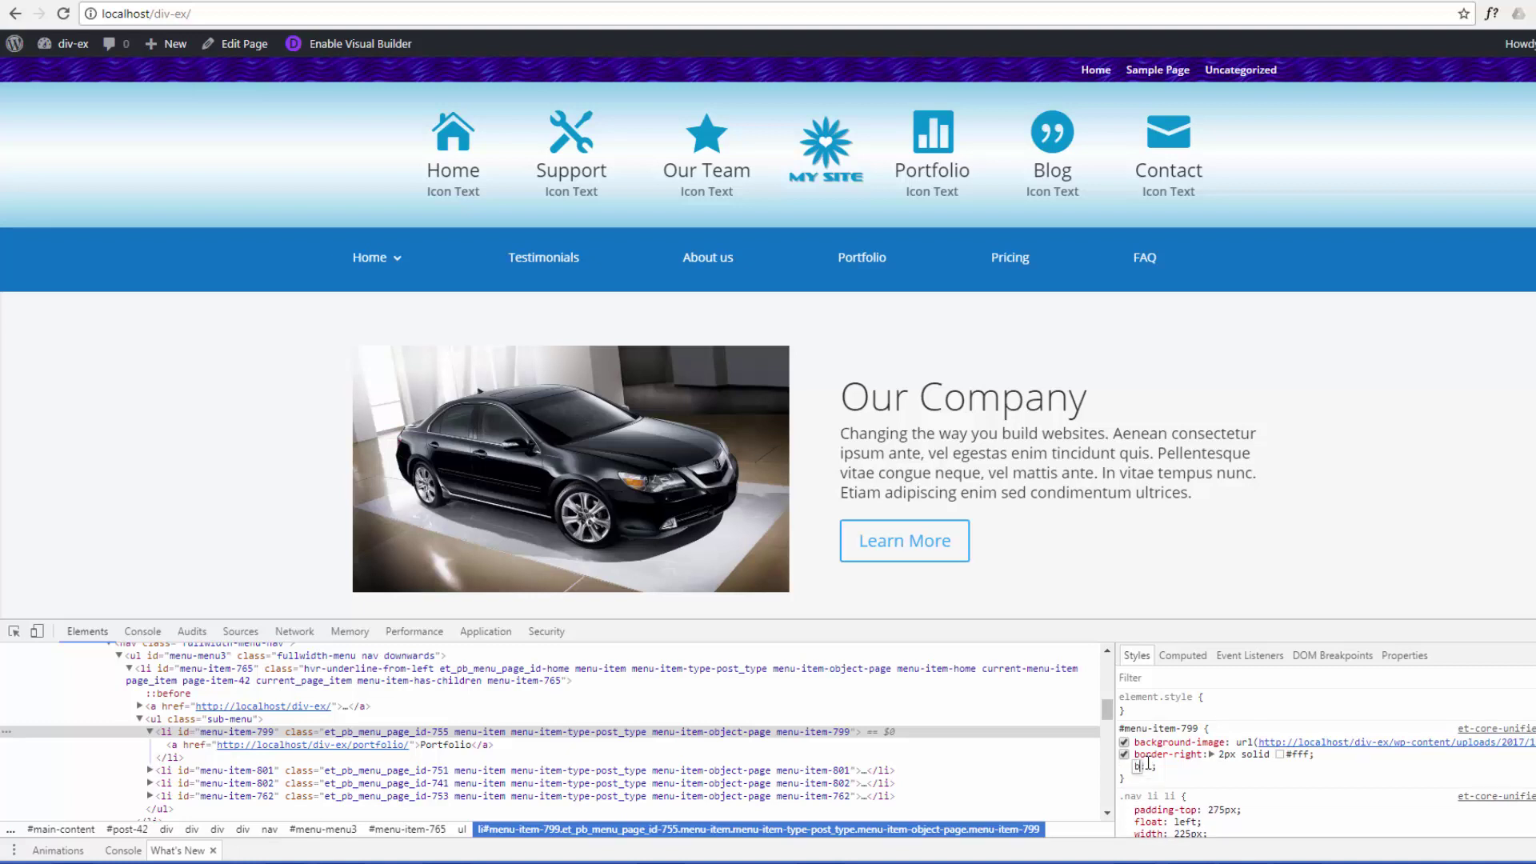
- Add border-bottom: 3px solid #0242a4 in DevTools, then select both border declarations to copy
type("border")
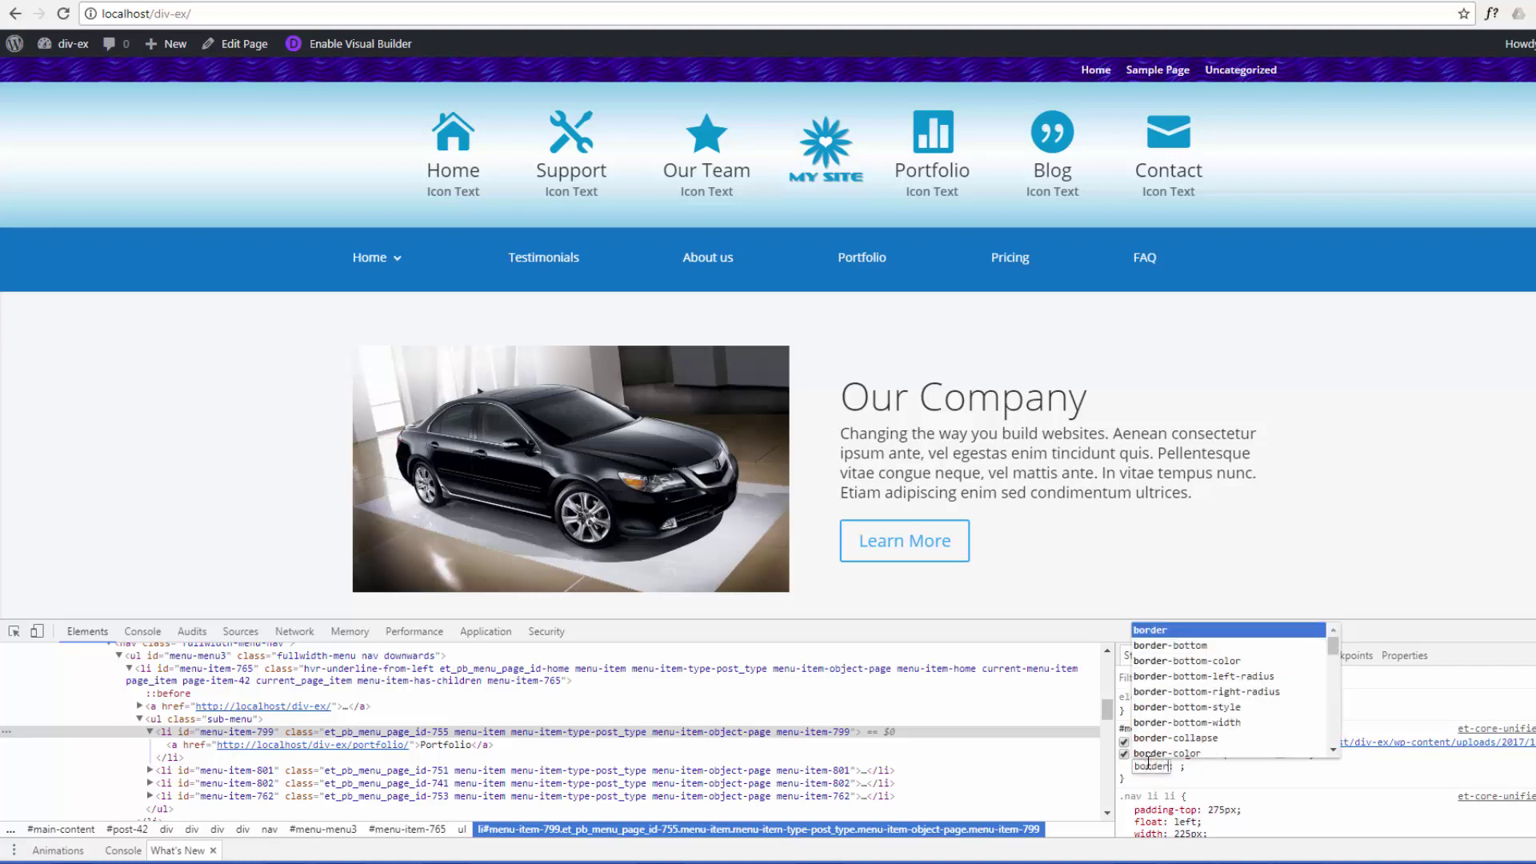
type("-b")
type("ottom")
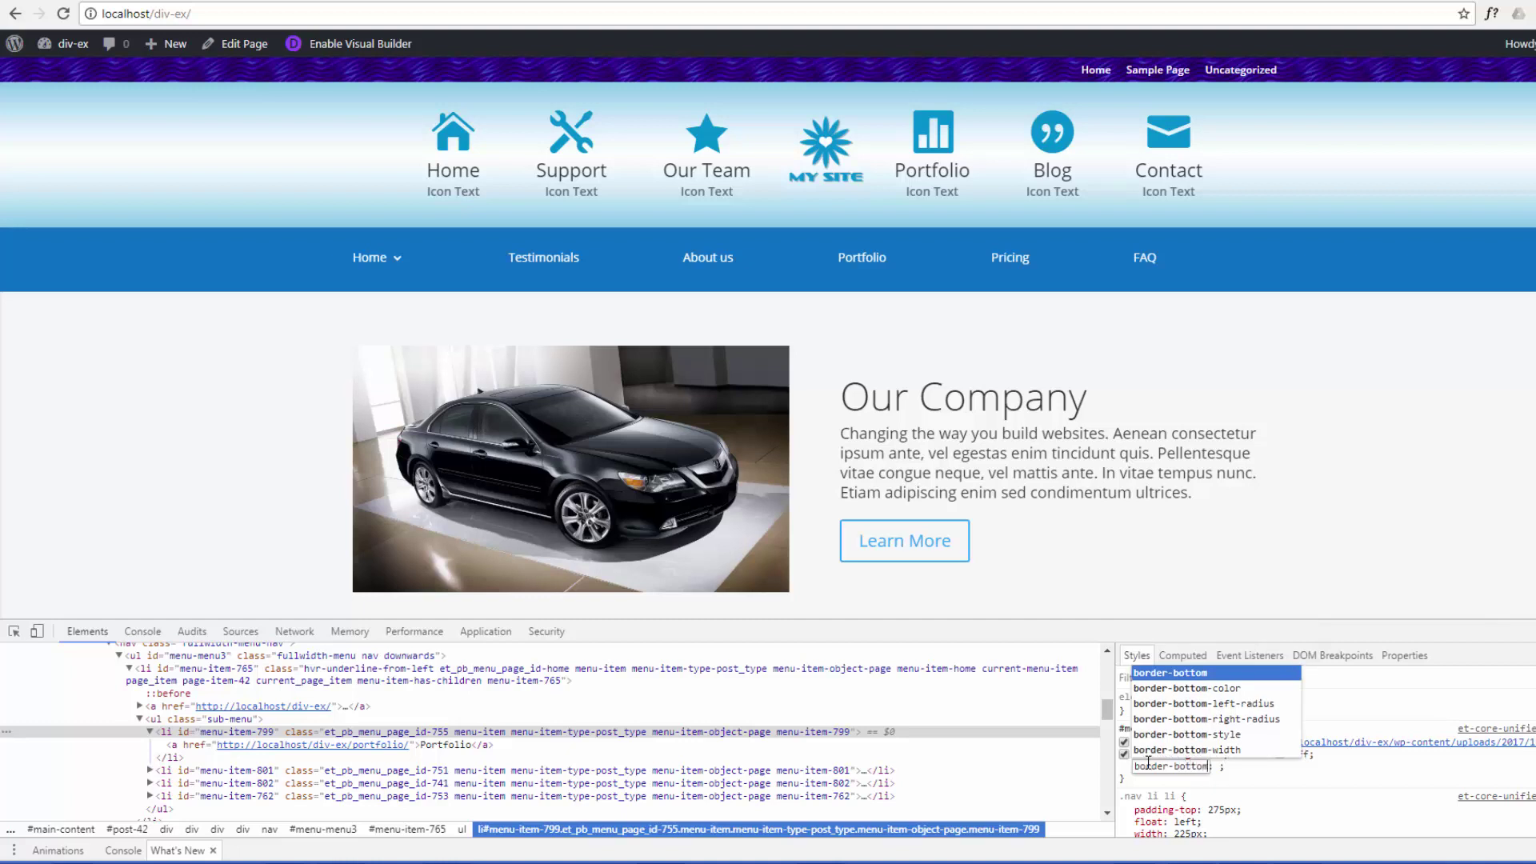
key("Tab")
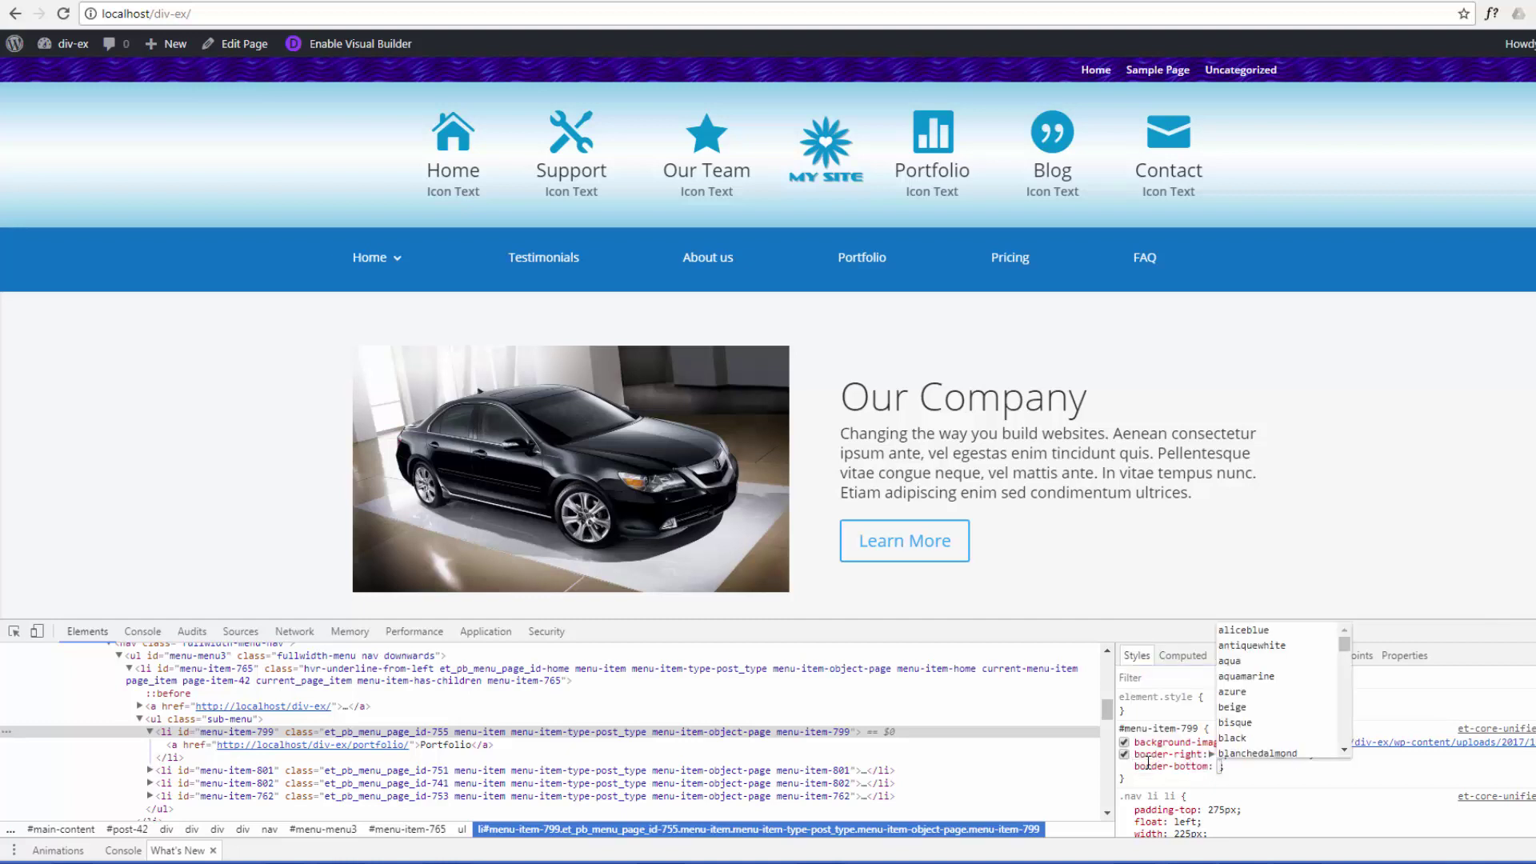
type("3")
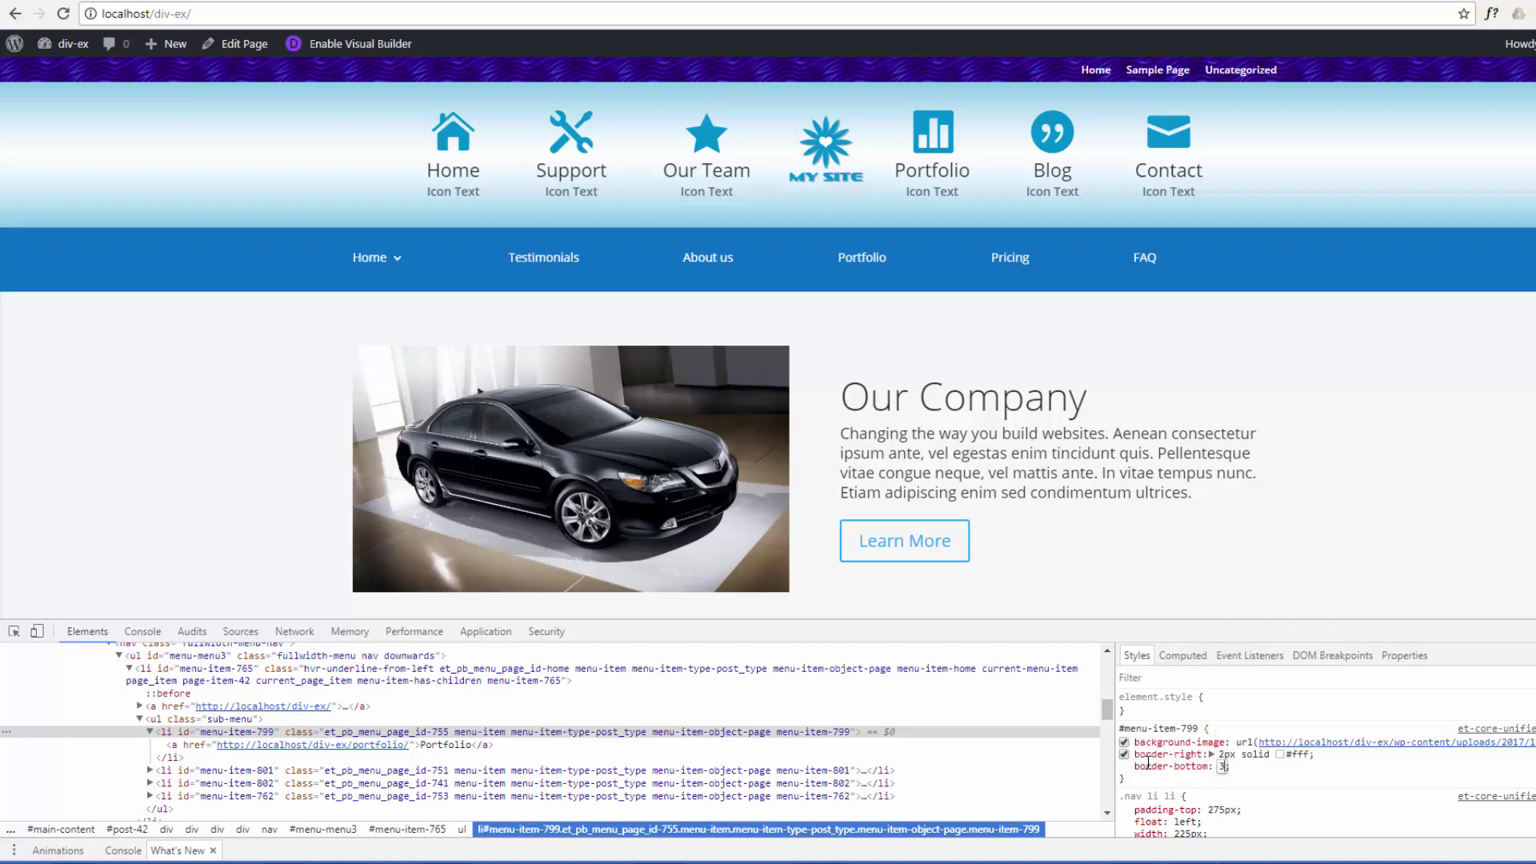
type("px")
type(" s")
type("olid")
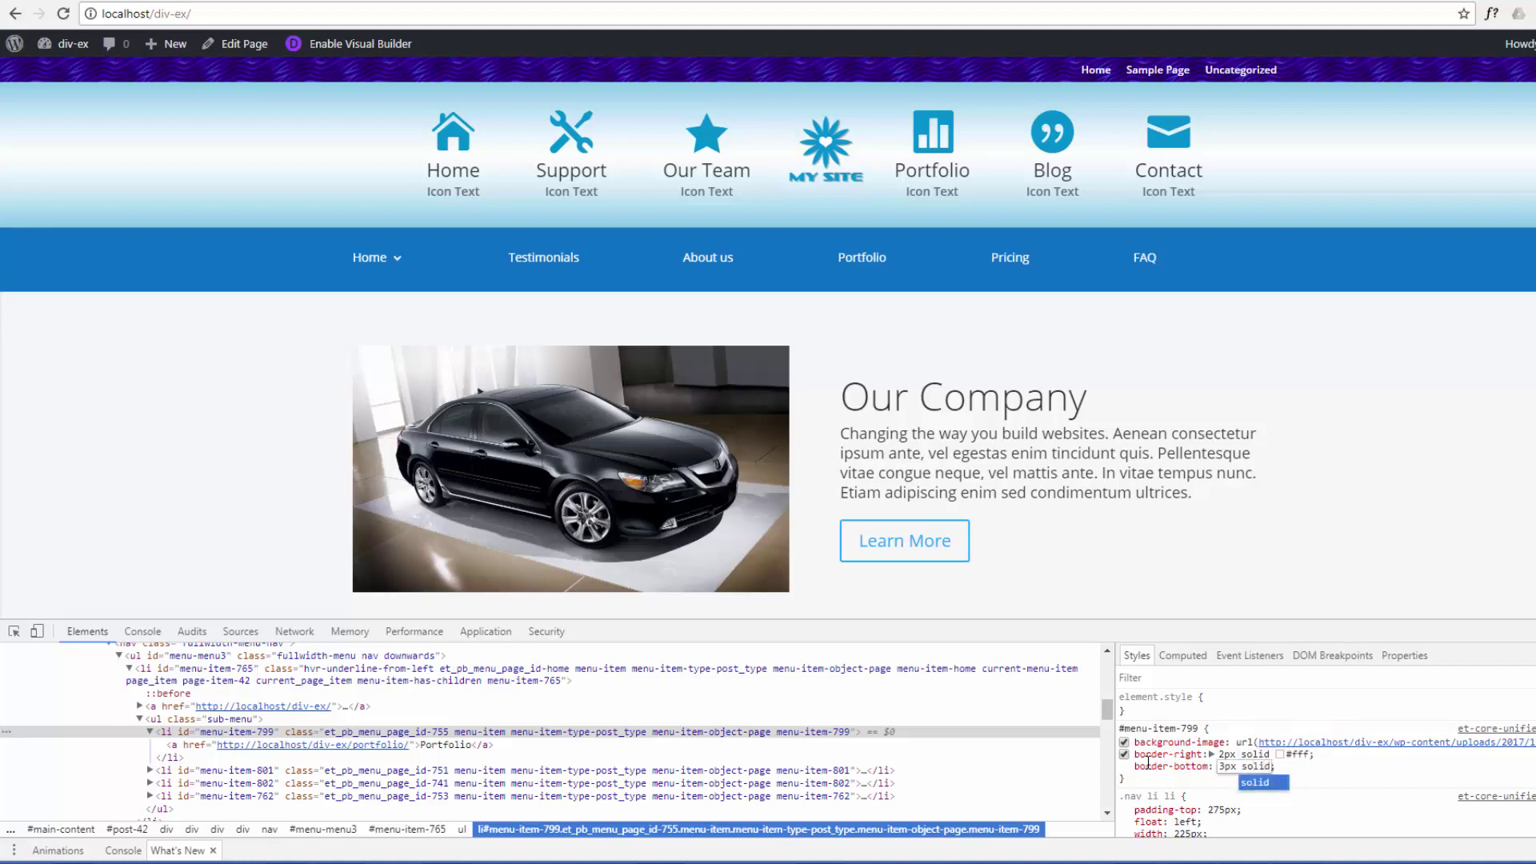
type("  #0242a4")
key("Delete")
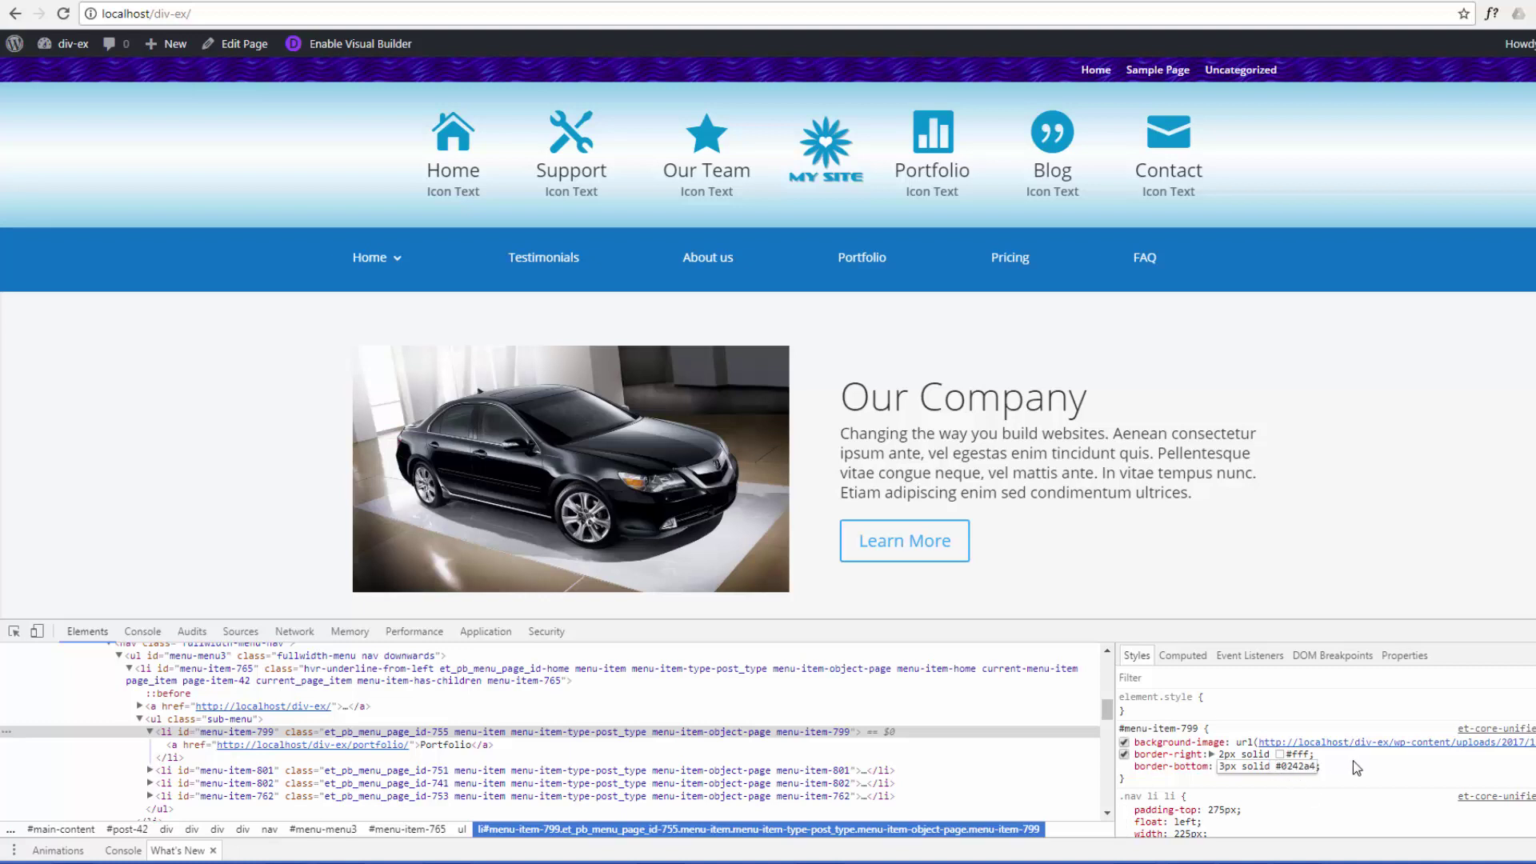
key("Return")
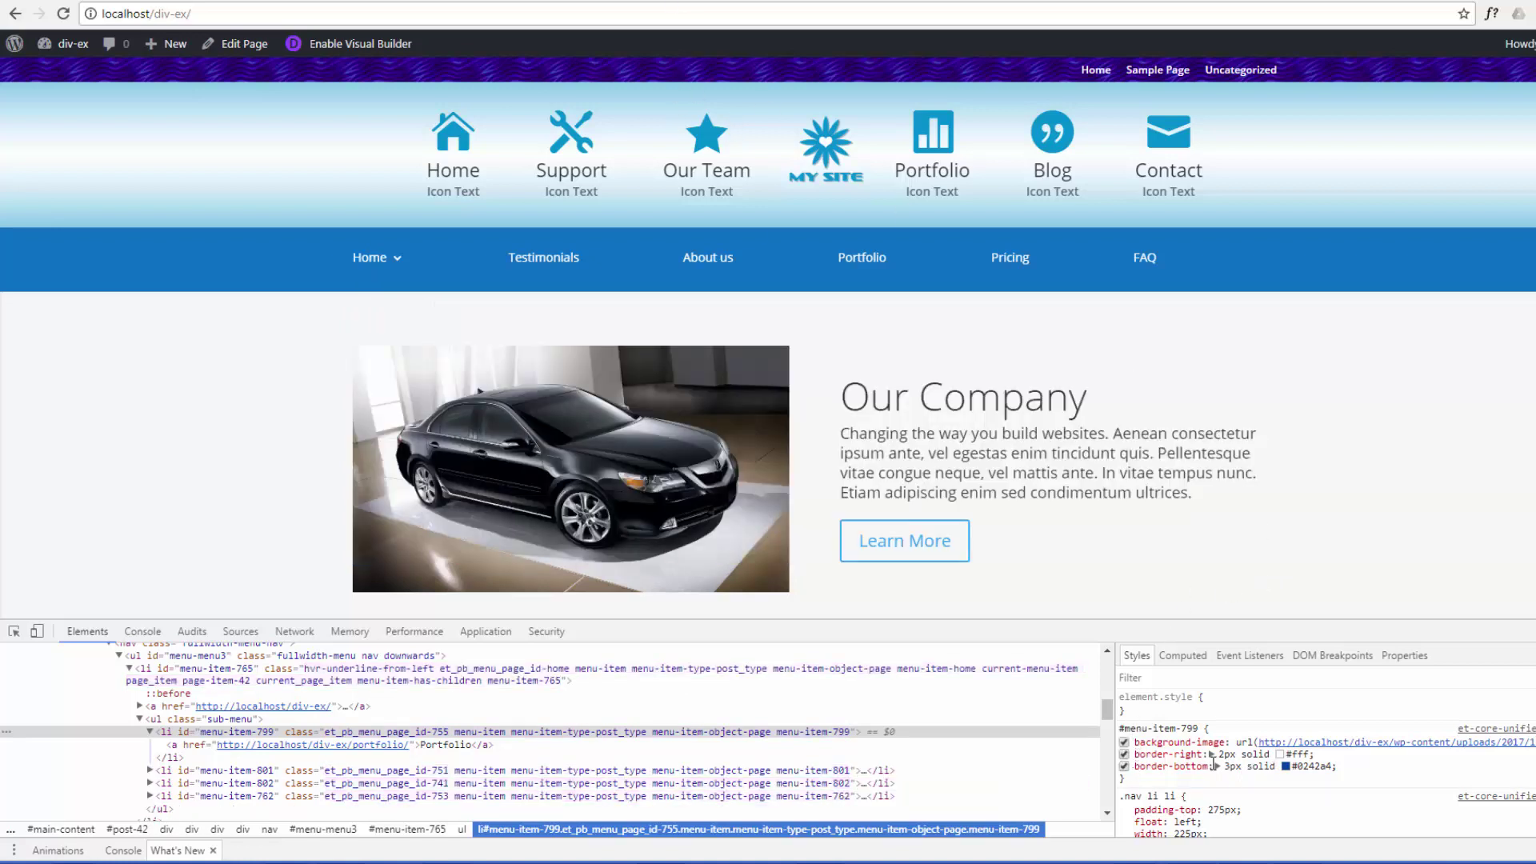
left_click_drag(1338, 768, 1126, 759)
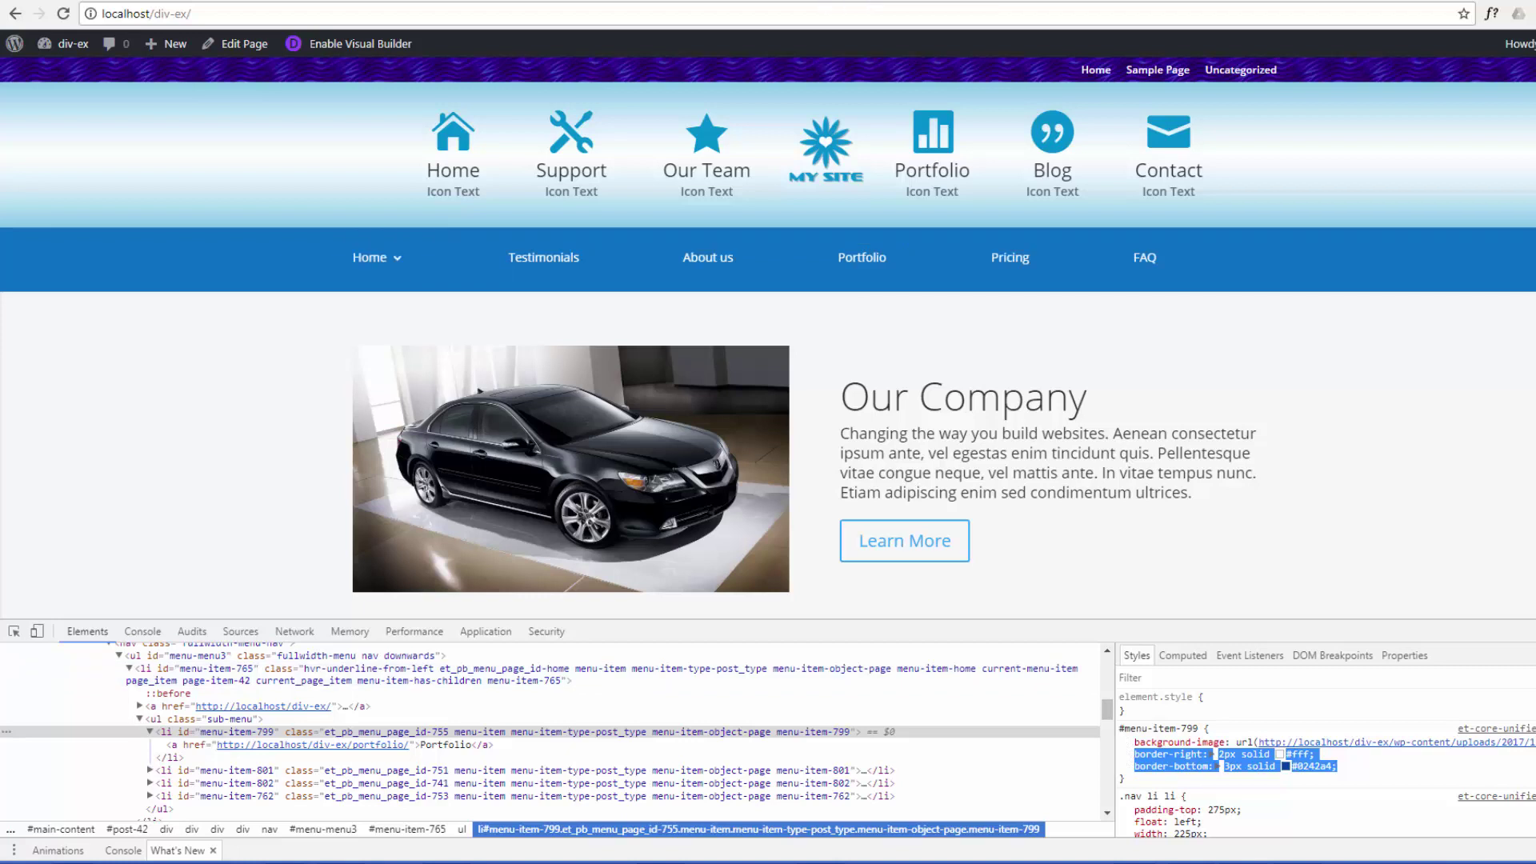
key("ctrl+Tab")
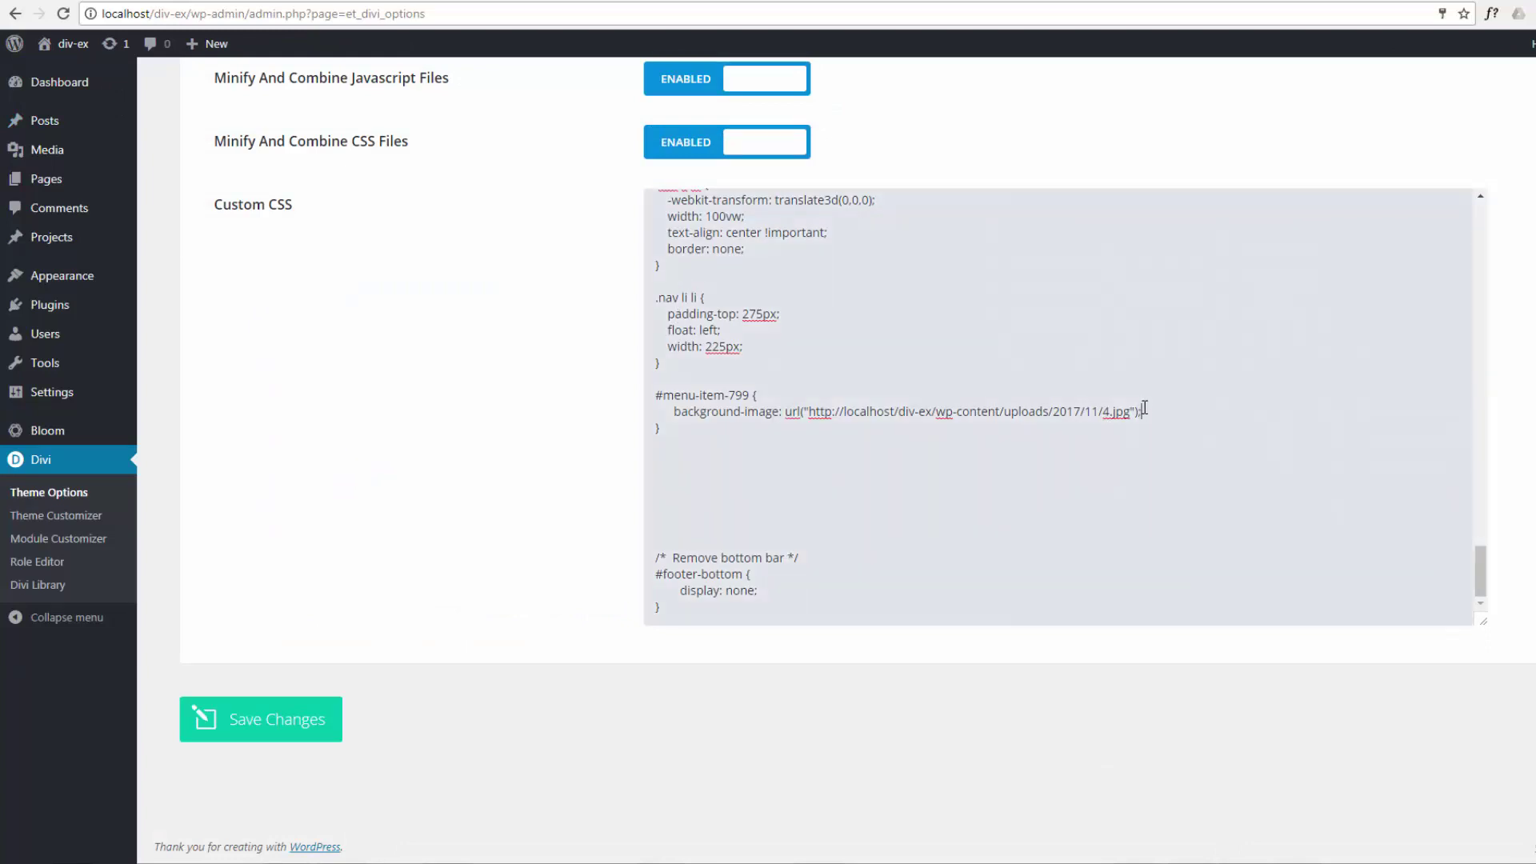
- Add border-right: 2px solid #fff and border-bottom: 3px solid #0242a4 to the #menu-item-799 rule
key("Return")
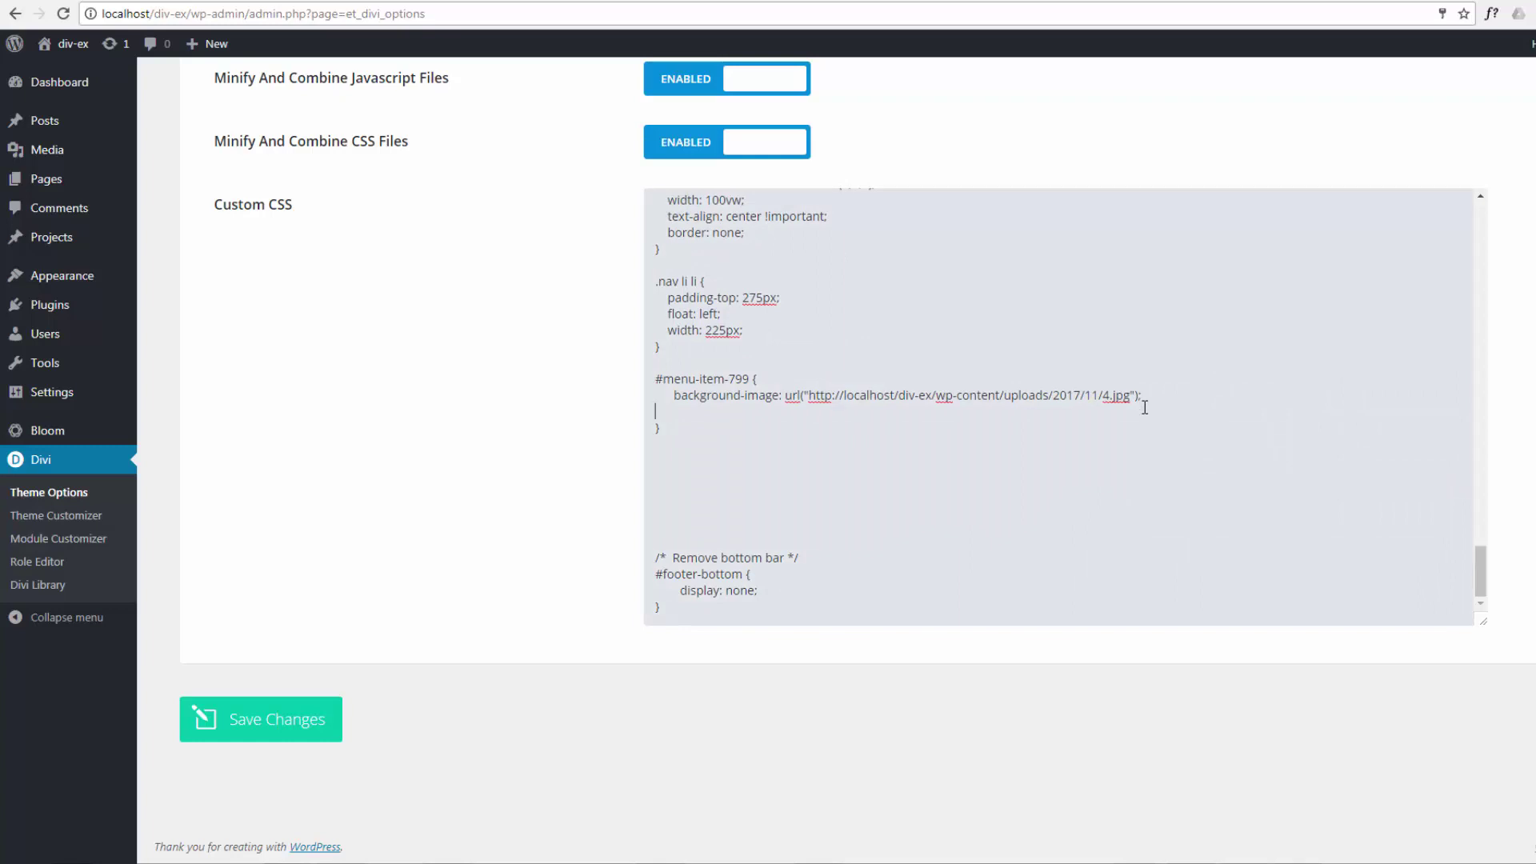
type("border-right: 2px solid #fff;   border-bottom: 3px solid #0242a4;")
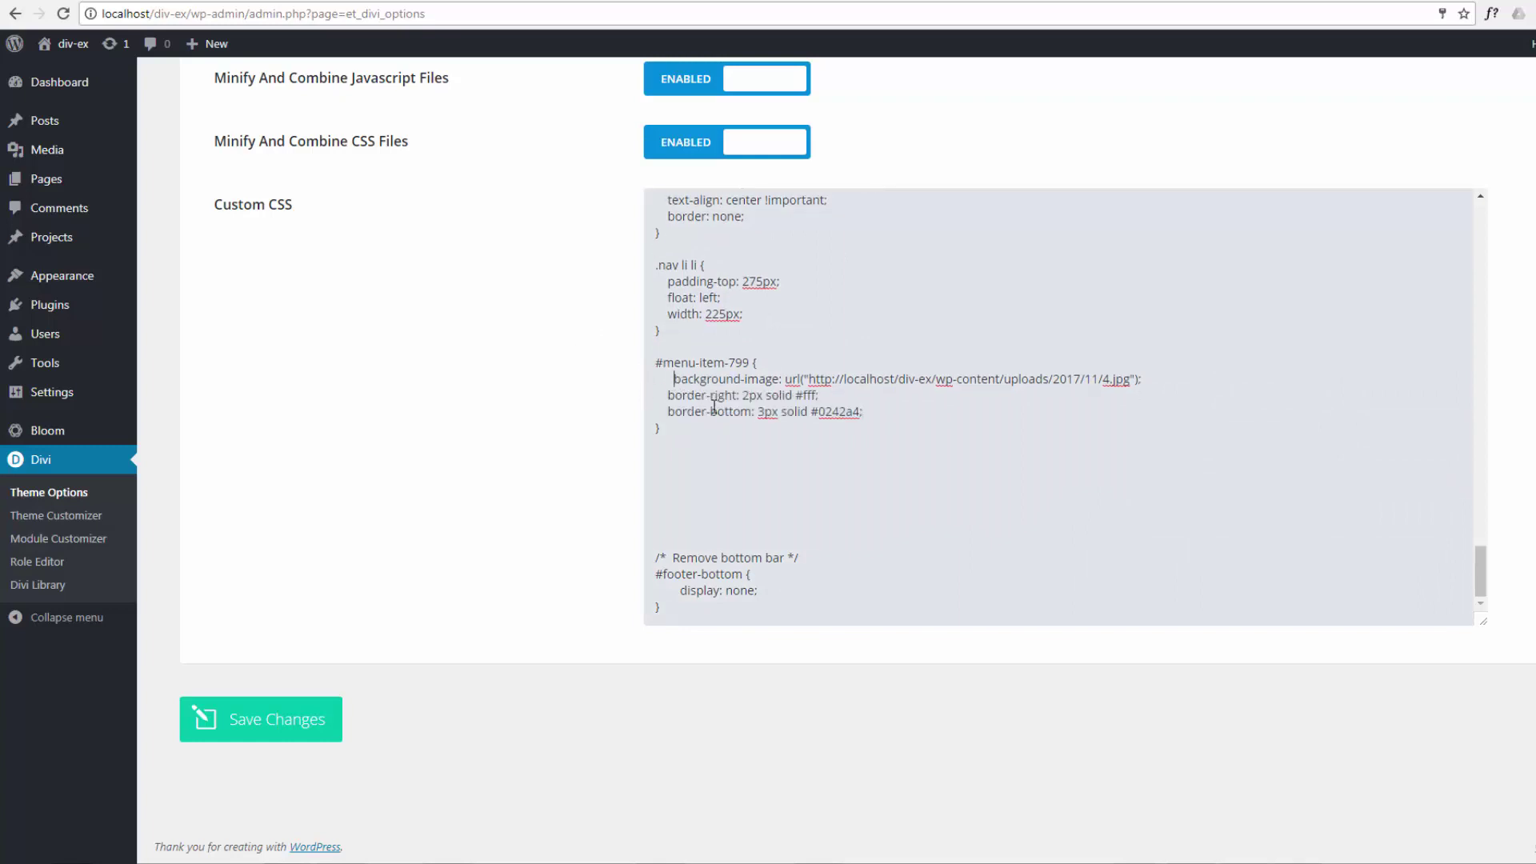
key("BackSpace")
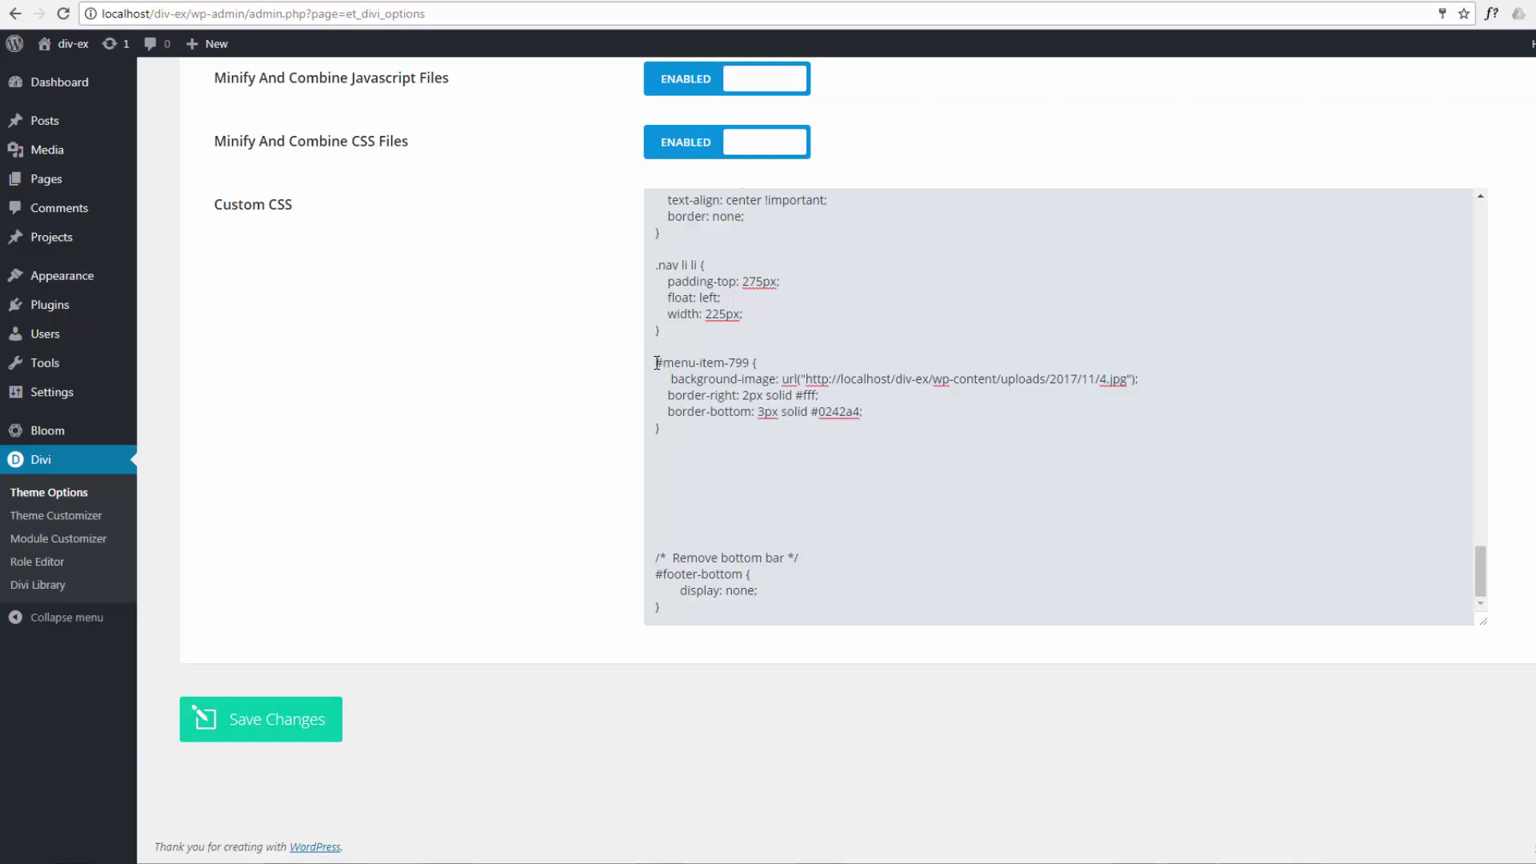
left_click_drag(656, 364, 707, 431)
key("ctrl+c")
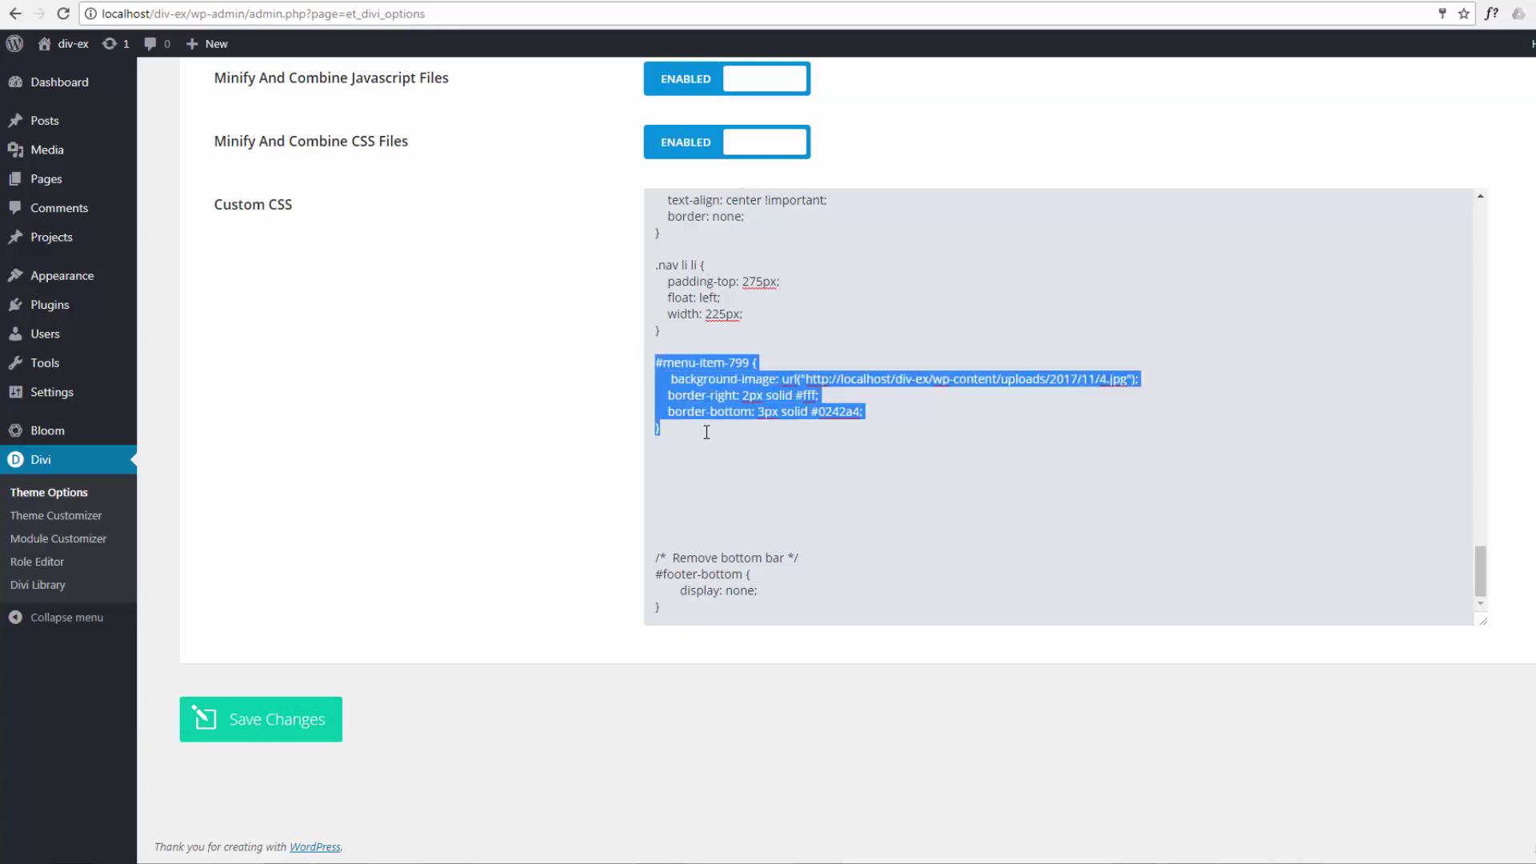
left_click(668, 432)
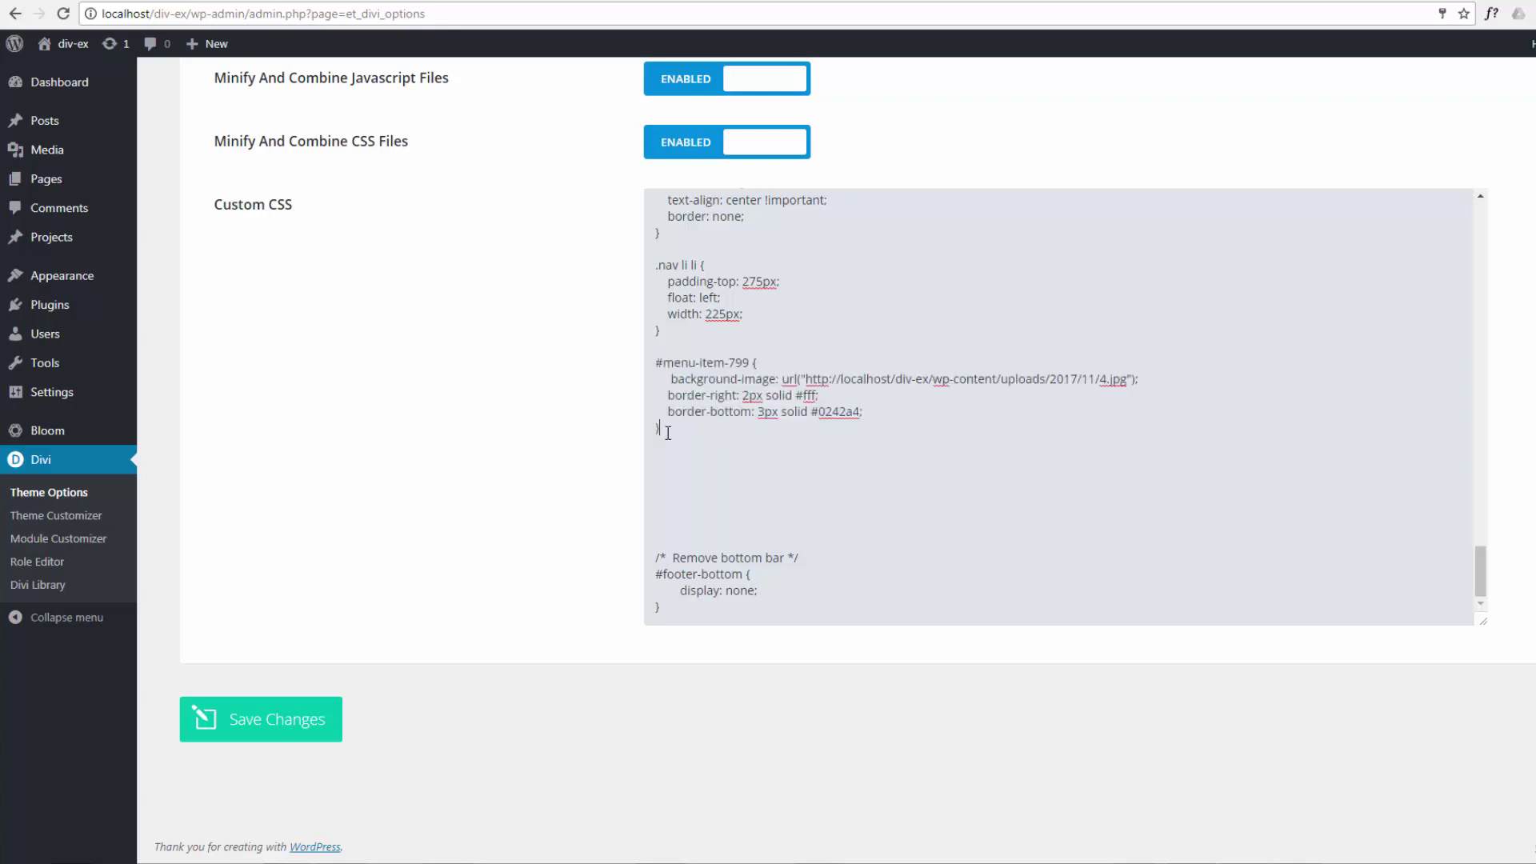
key("Return")
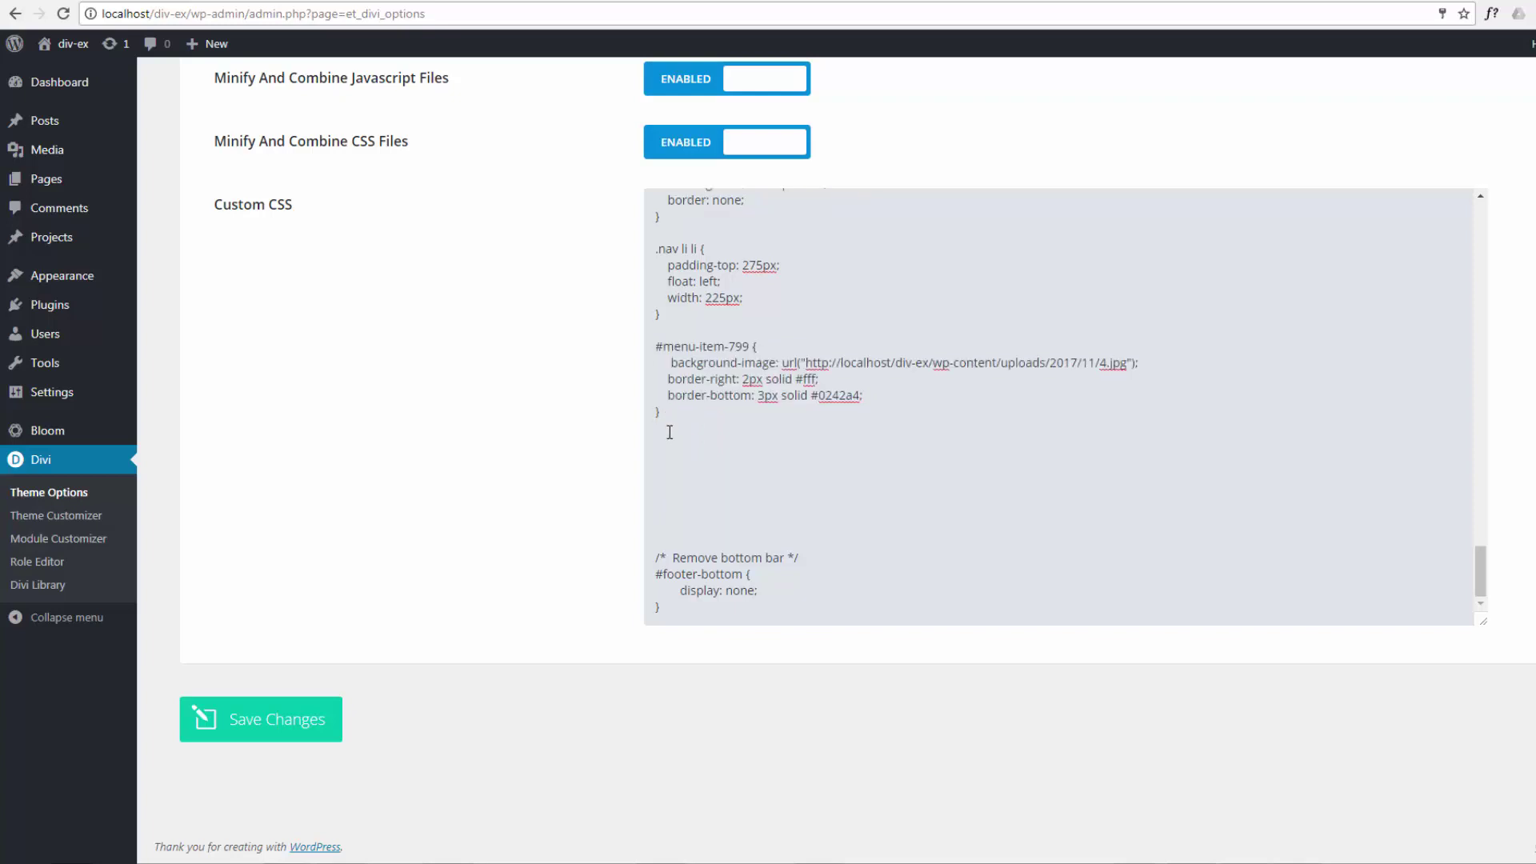
- Paste three copies of the #menu-item-799 rule below the original
key("ctrl+v")
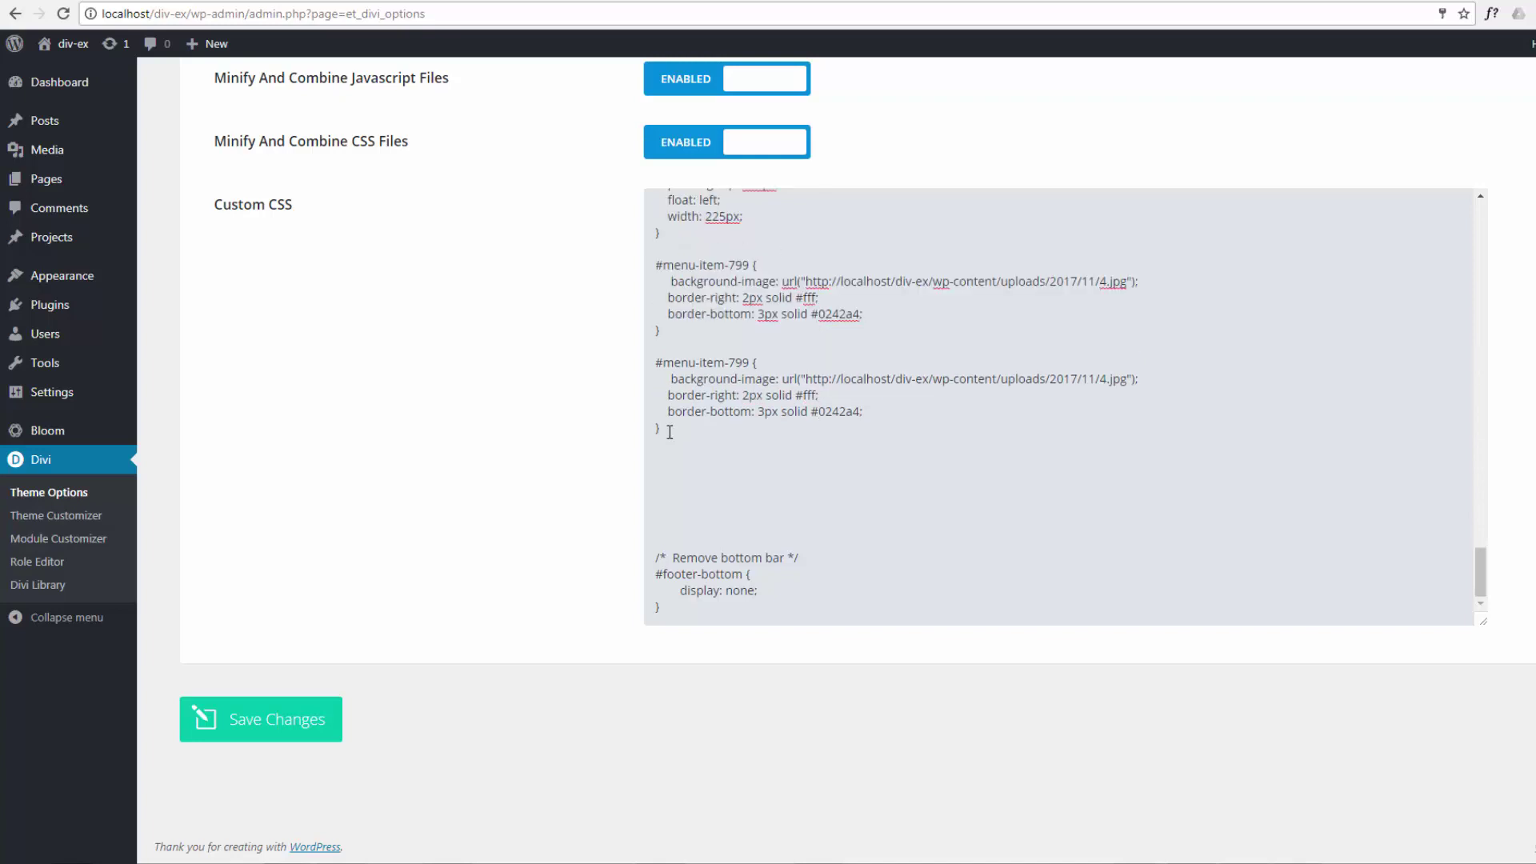
key("BackSpace")
key("BackSpace")
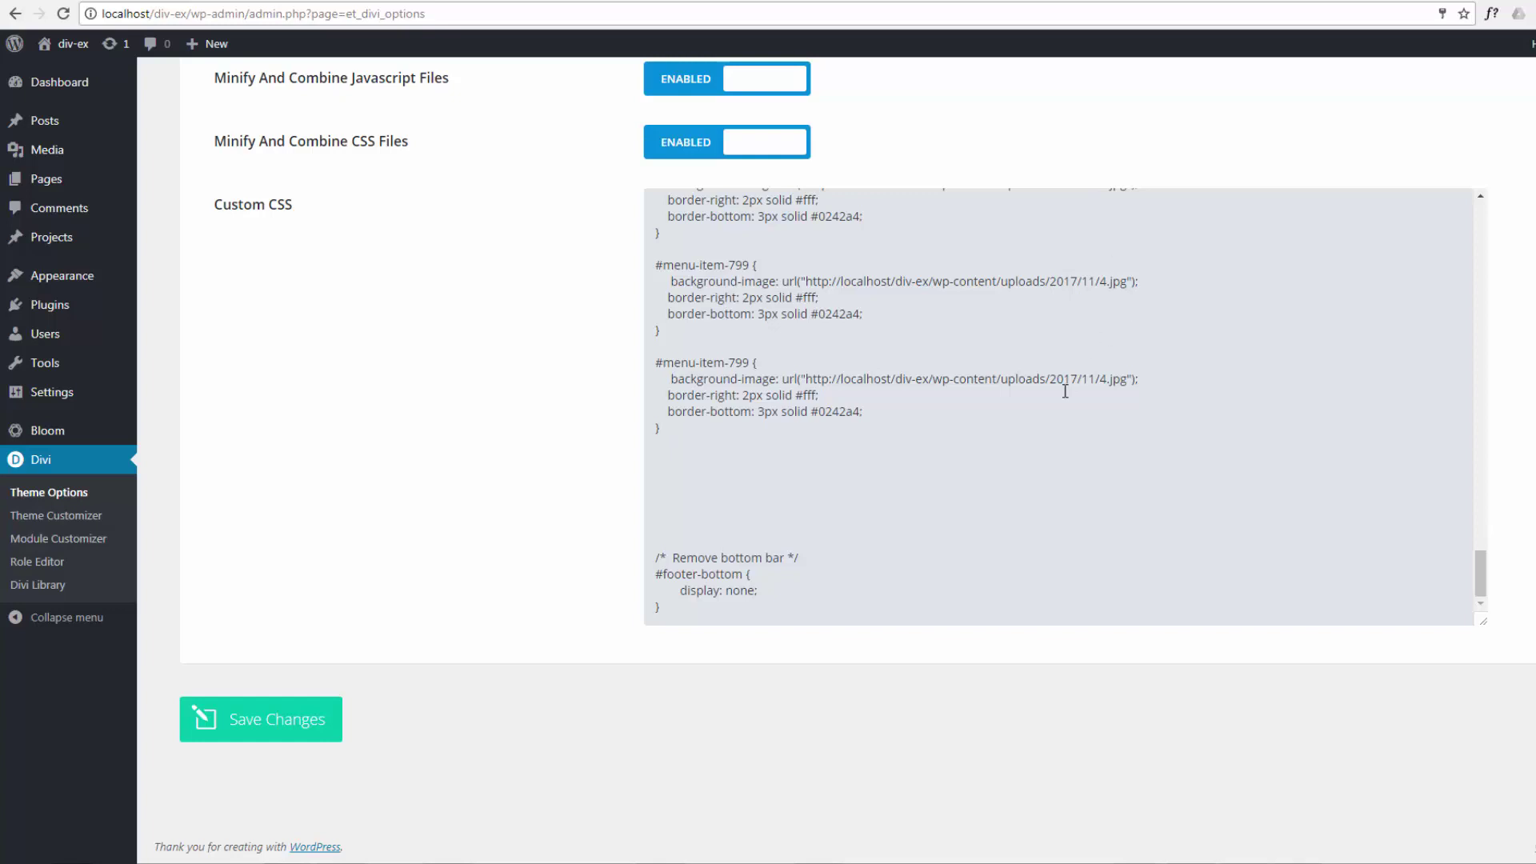
key("ctrl+v")
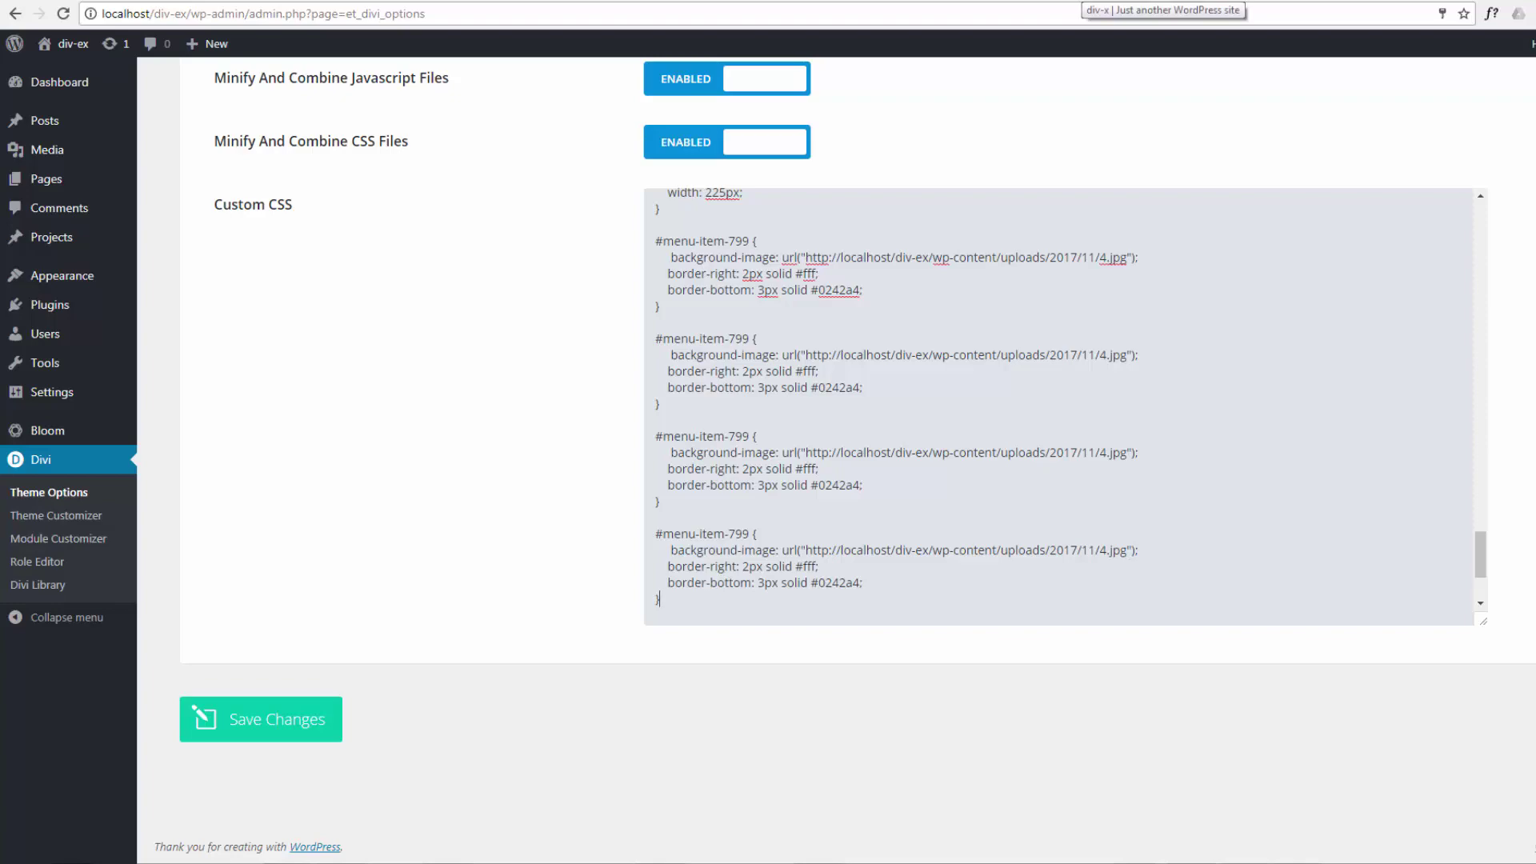
- Look up the sub-menu item ids and rename the copied selectors to 801, 802 and 762
left_click(993, 0)
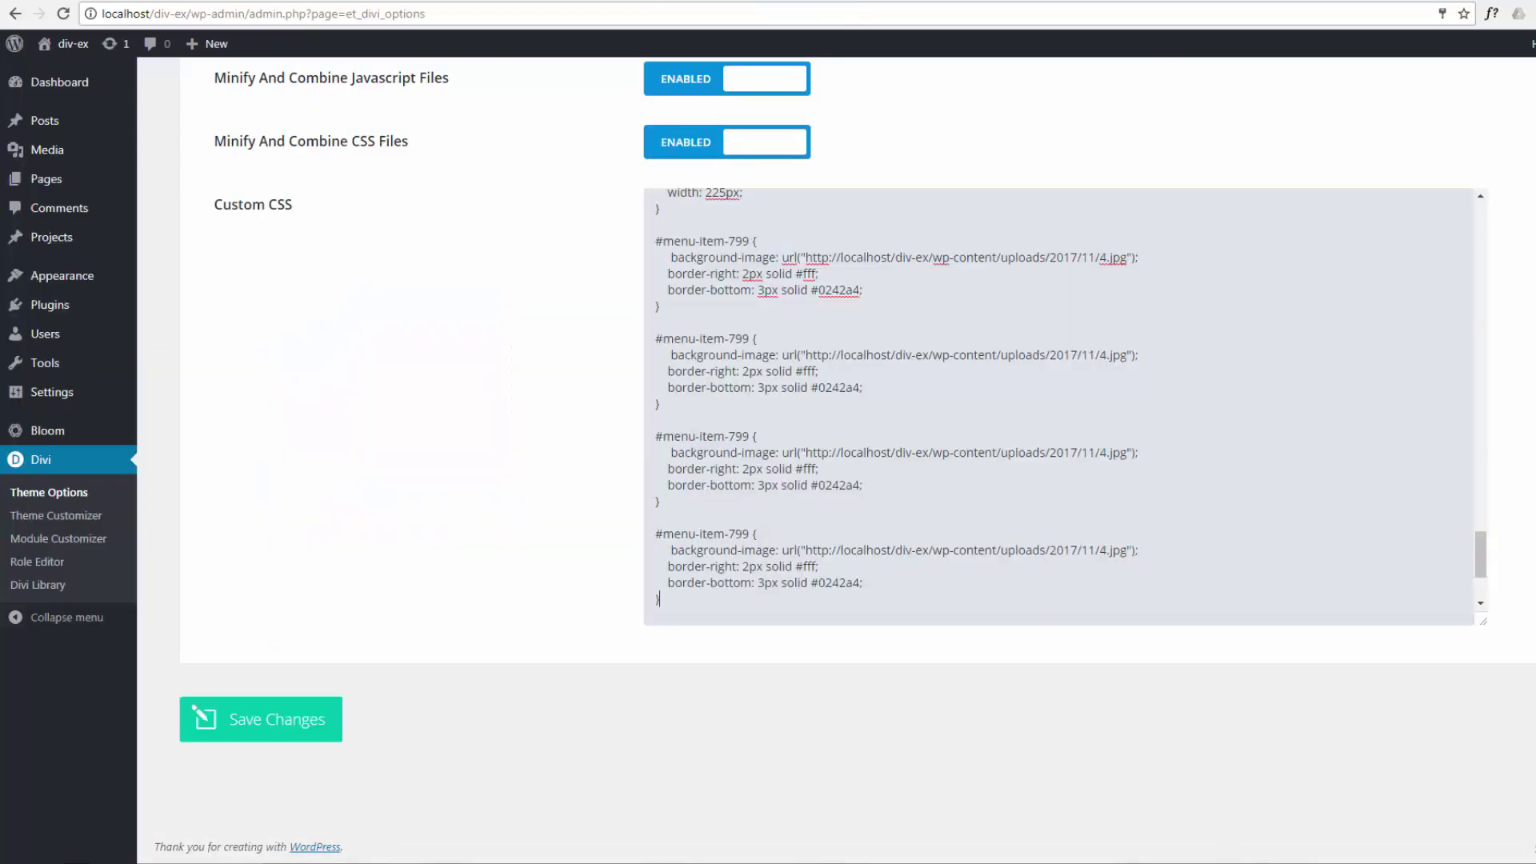
left_click(752, 7)
left_click_drag(729, 338, 751, 340)
type("80")
type("1")
left_click_drag(736, 438, 751, 439)
type("802")
left_click_drag(734, 534, 749, 534)
type("0")
type("2")
key("Left")
key("BackSpace")
type("6")
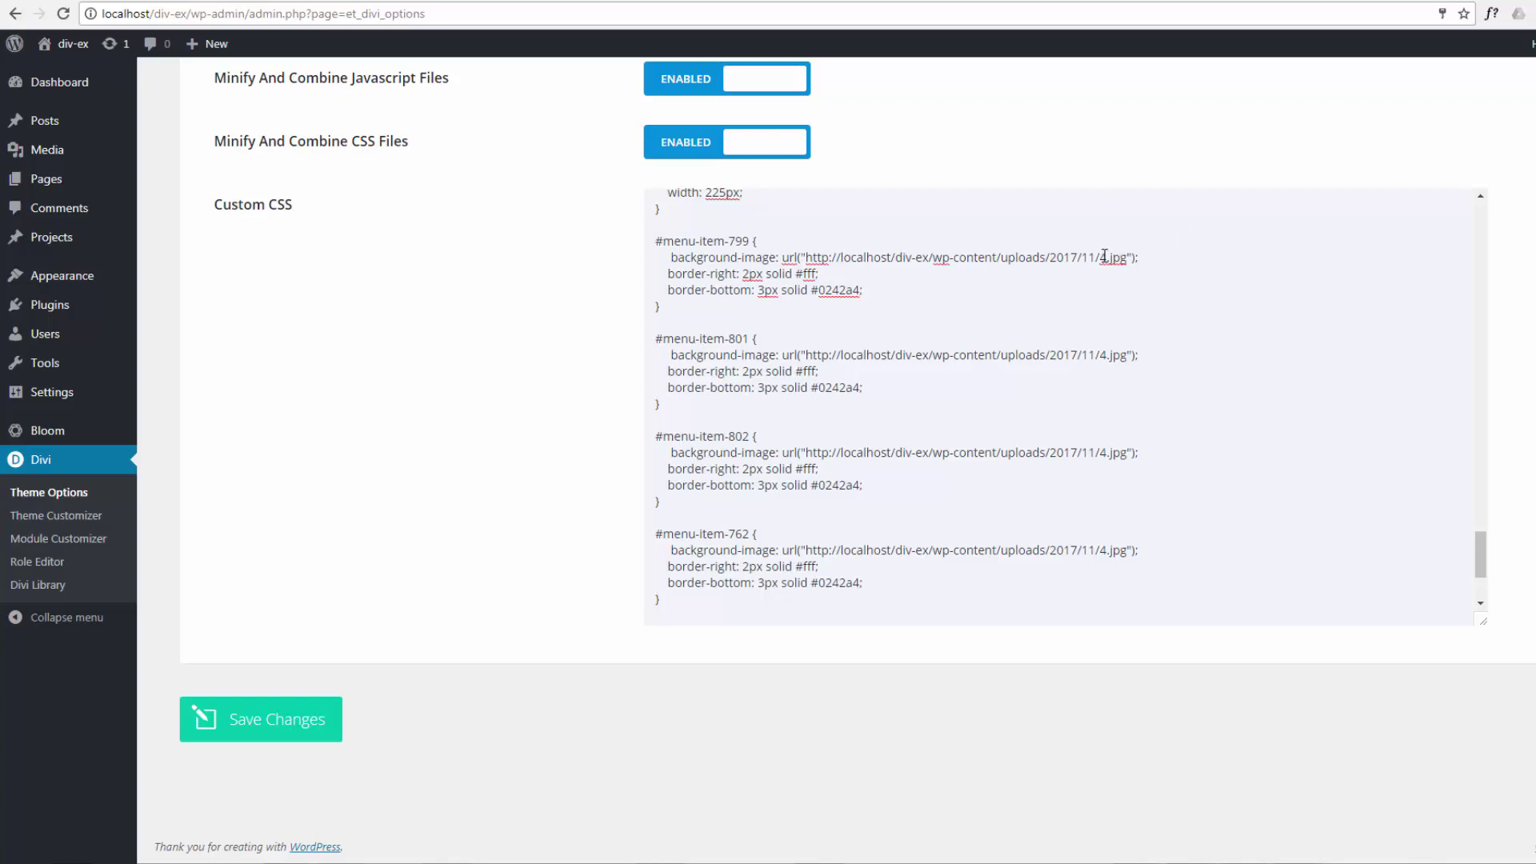
- Point the 801, 802 and 762 rules at 5.jpg, 2.jpg and 1.jpg and save
double_click(1105, 356)
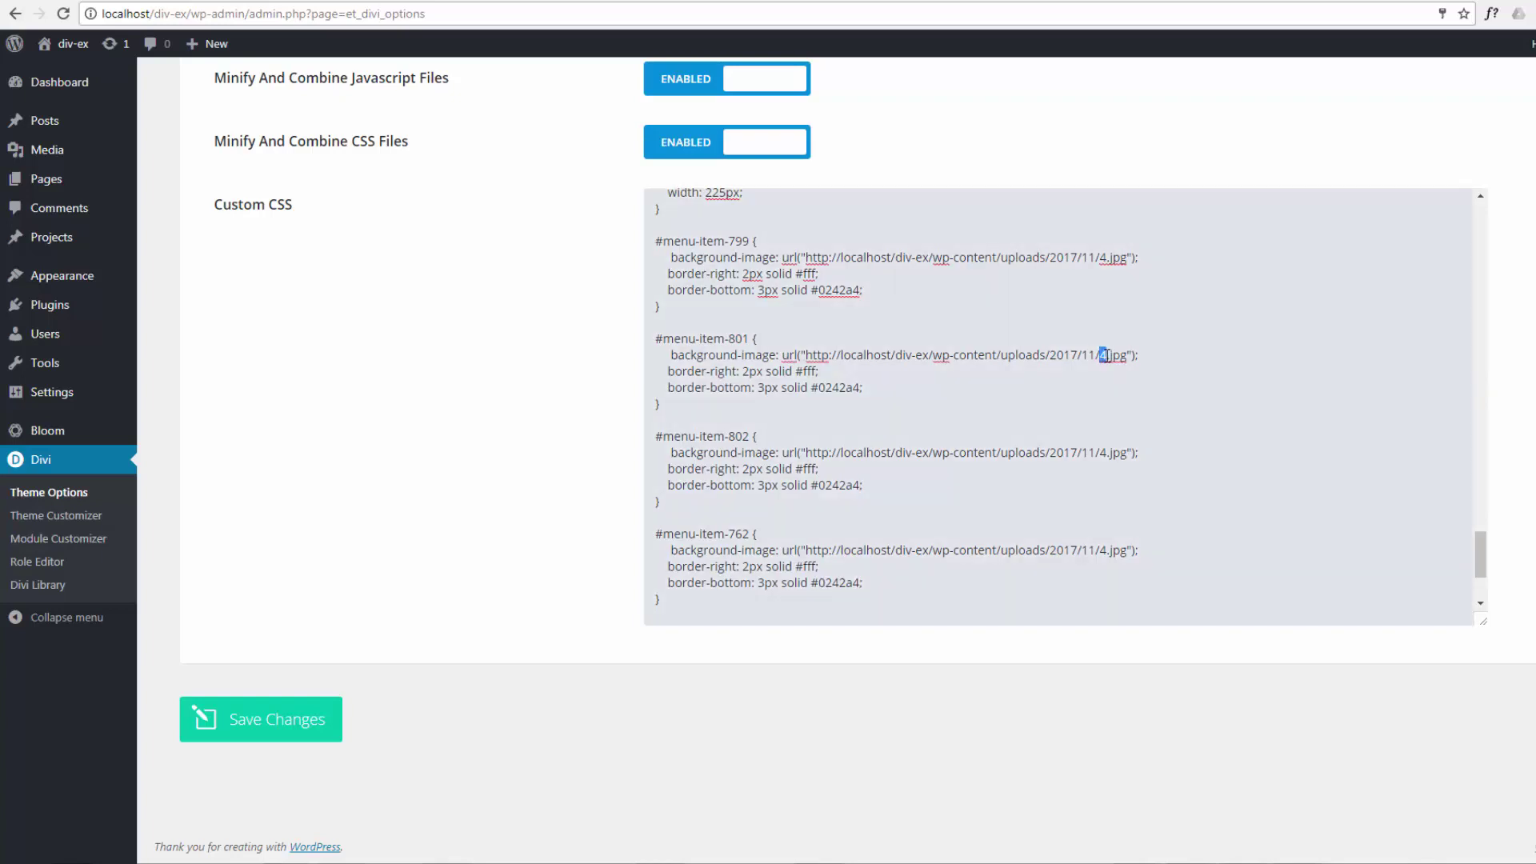
type("5")
double_click(1102, 453)
type("2")
double_click(1103, 551)
type("1")
left_click(266, 736)
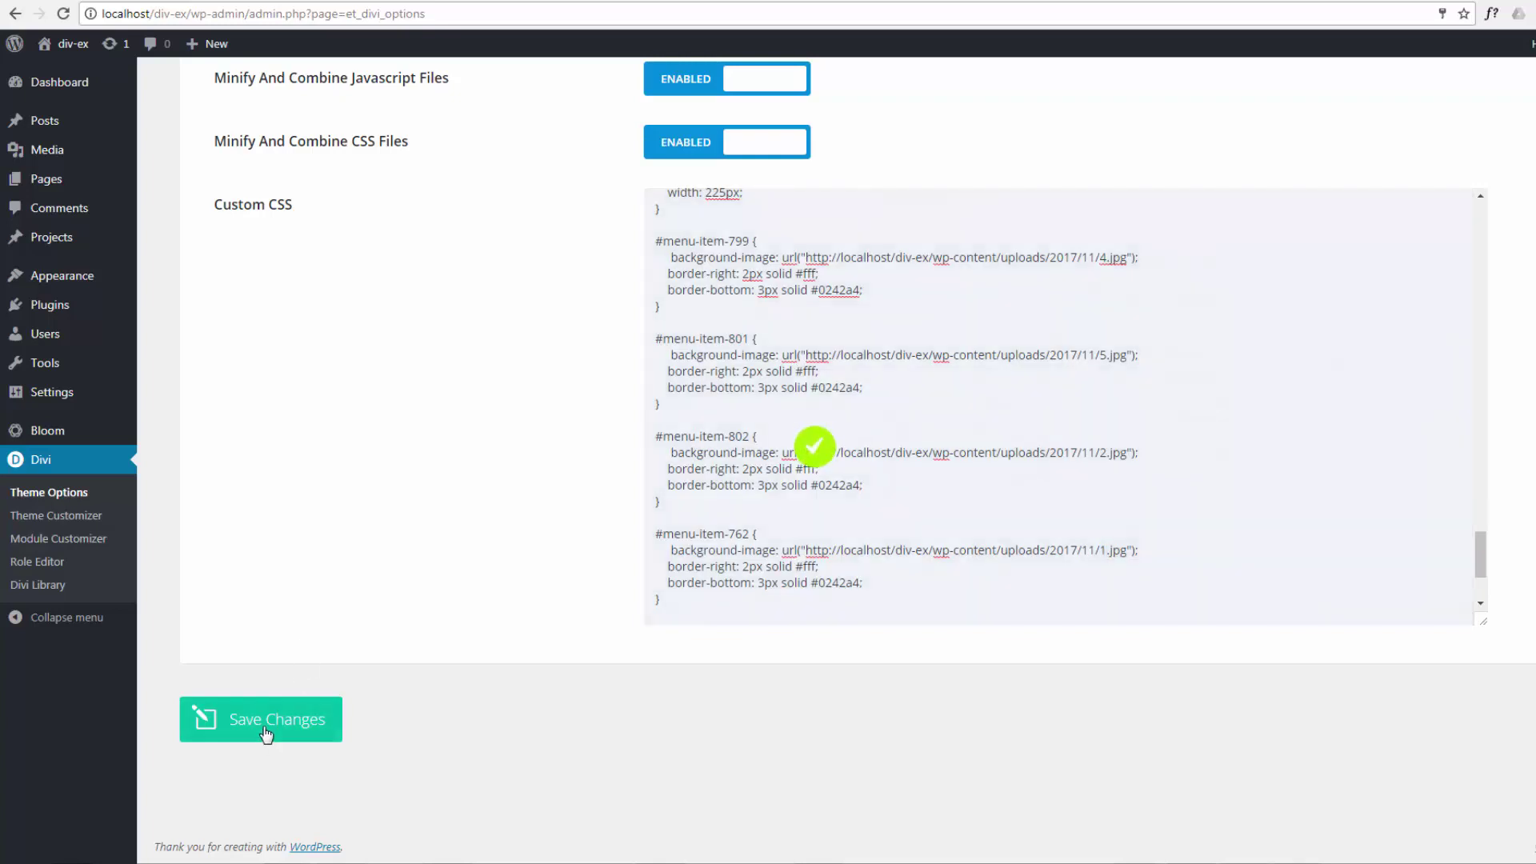
- Reload the front page with the saved CSS and close the developer tools
left_click(1072, 2)
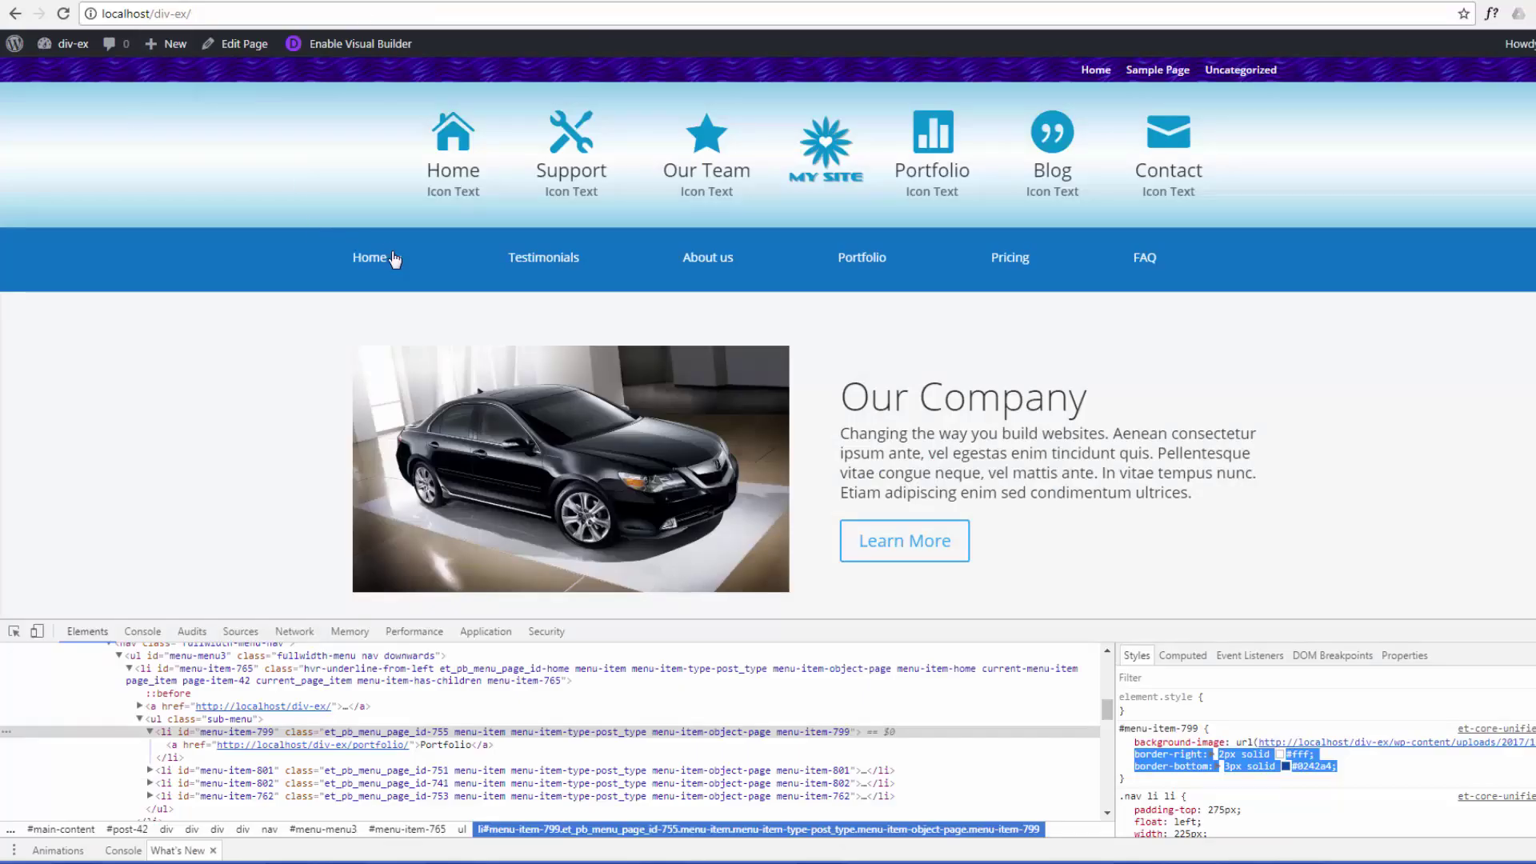
left_click(63, 15)
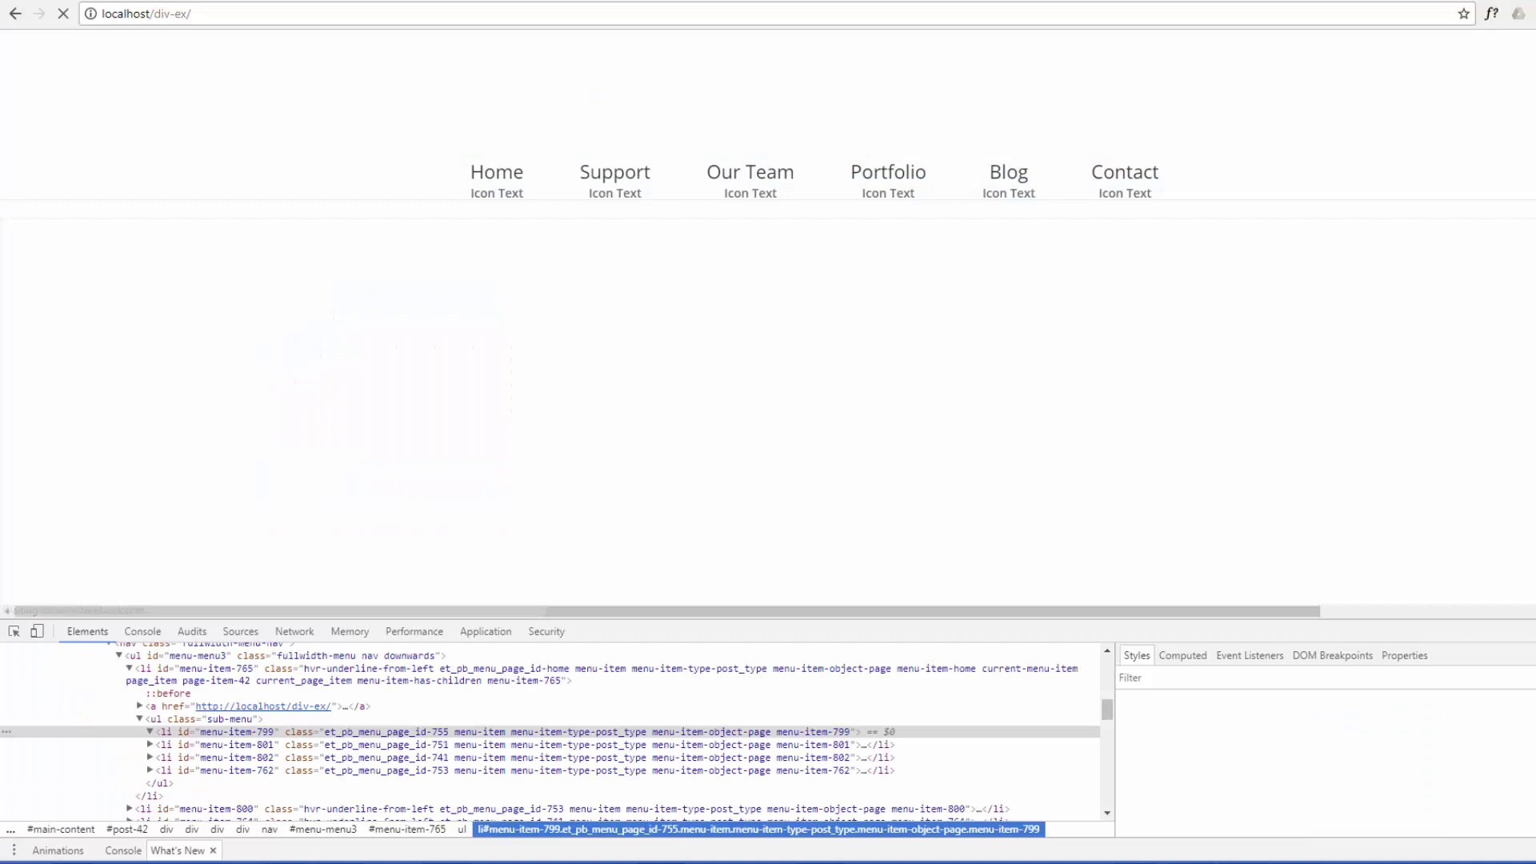
key("F12")
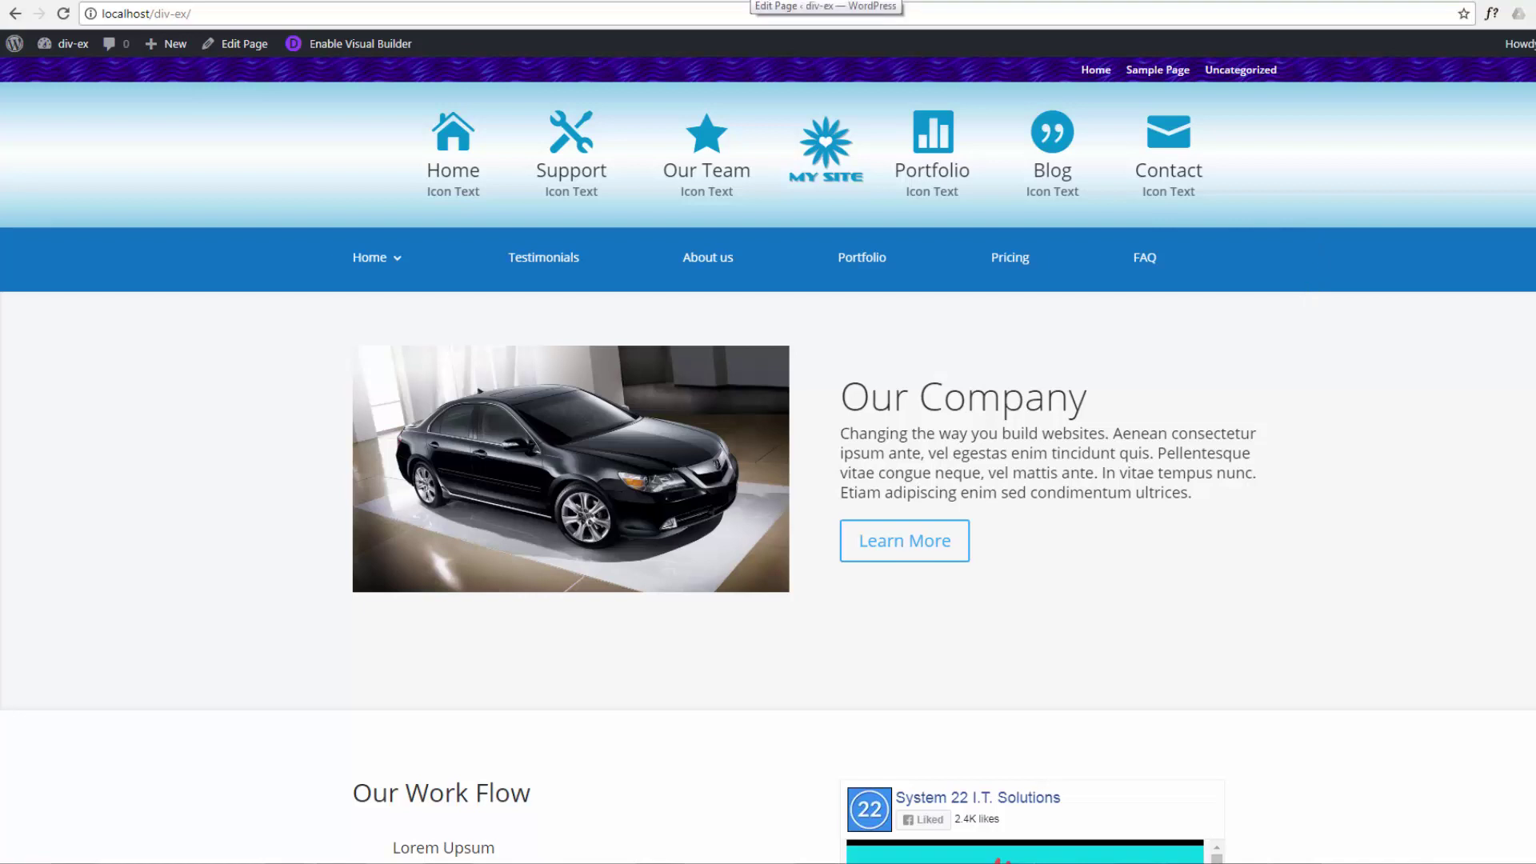
- Set the Fullwidth Menu's Dropdown Menu Background Color to transparent rgba(12,113,195,0) and save the module
left_click(238, 50)
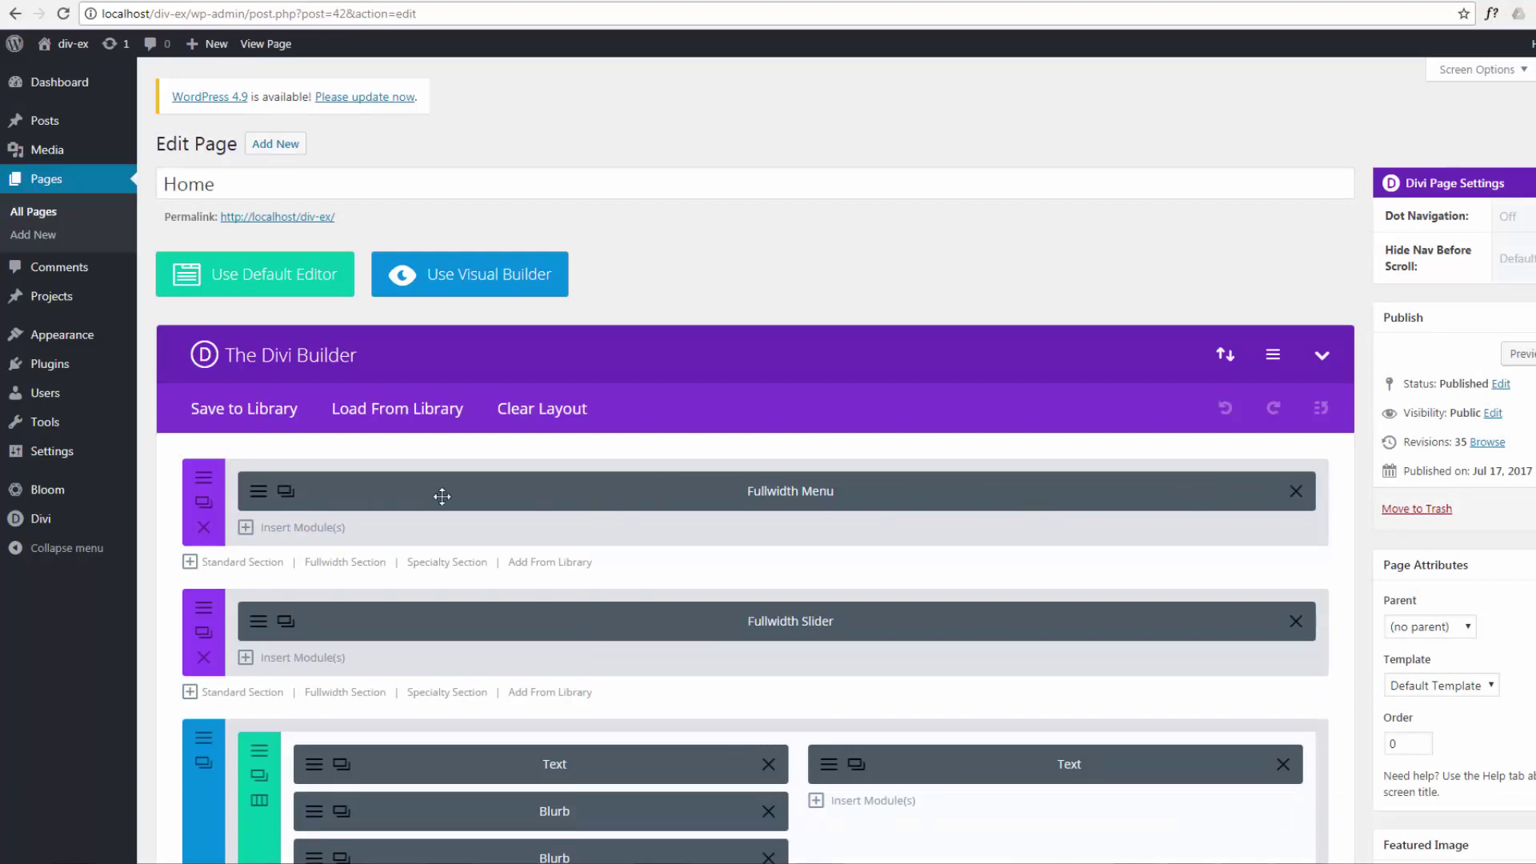
left_click(261, 492)
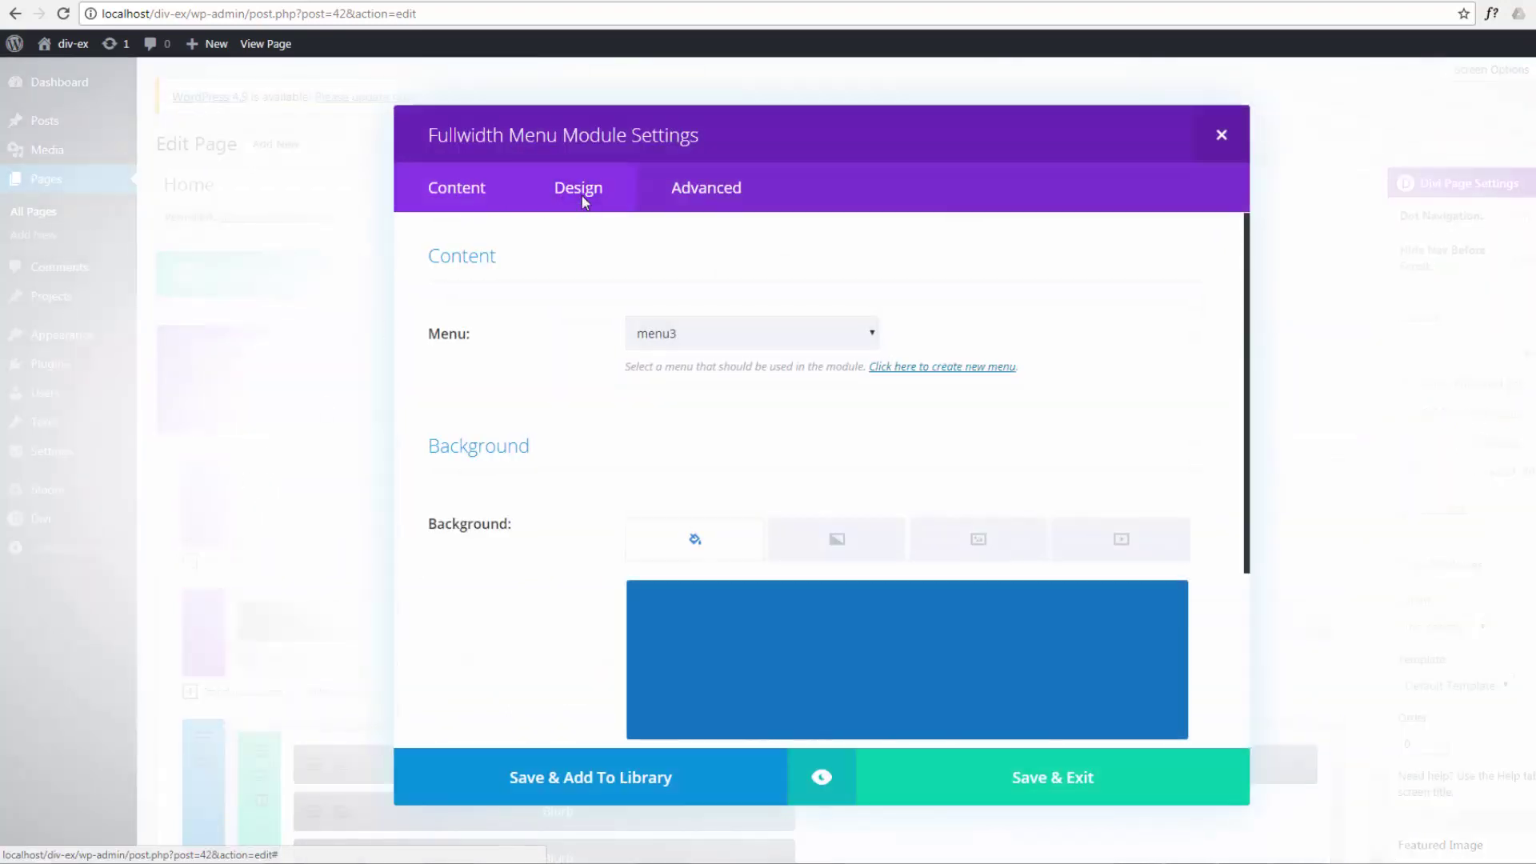
left_click(582, 196)
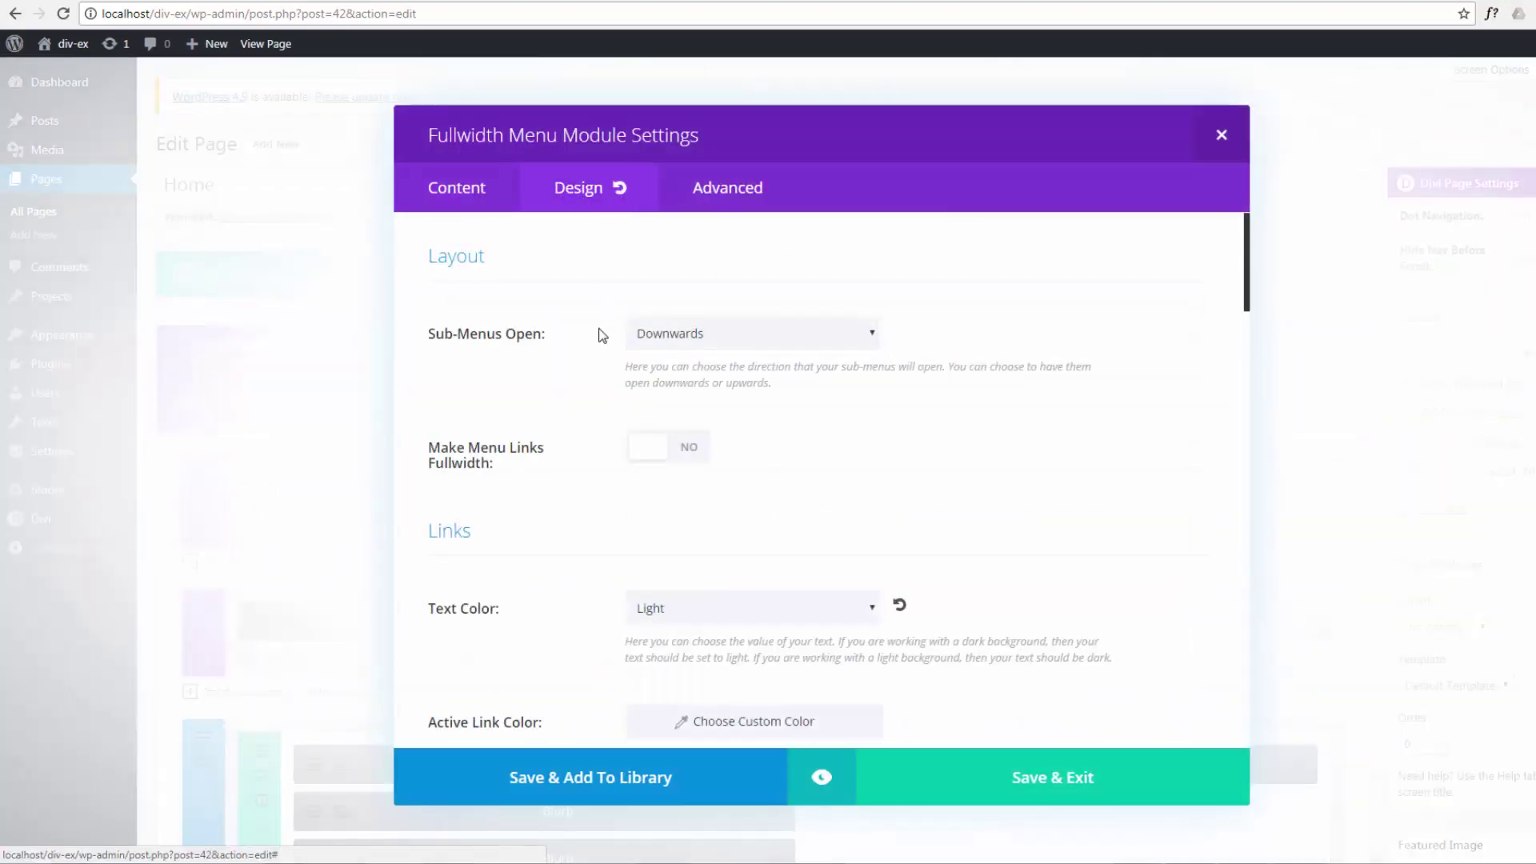
scroll(597, 333, "down", 2)
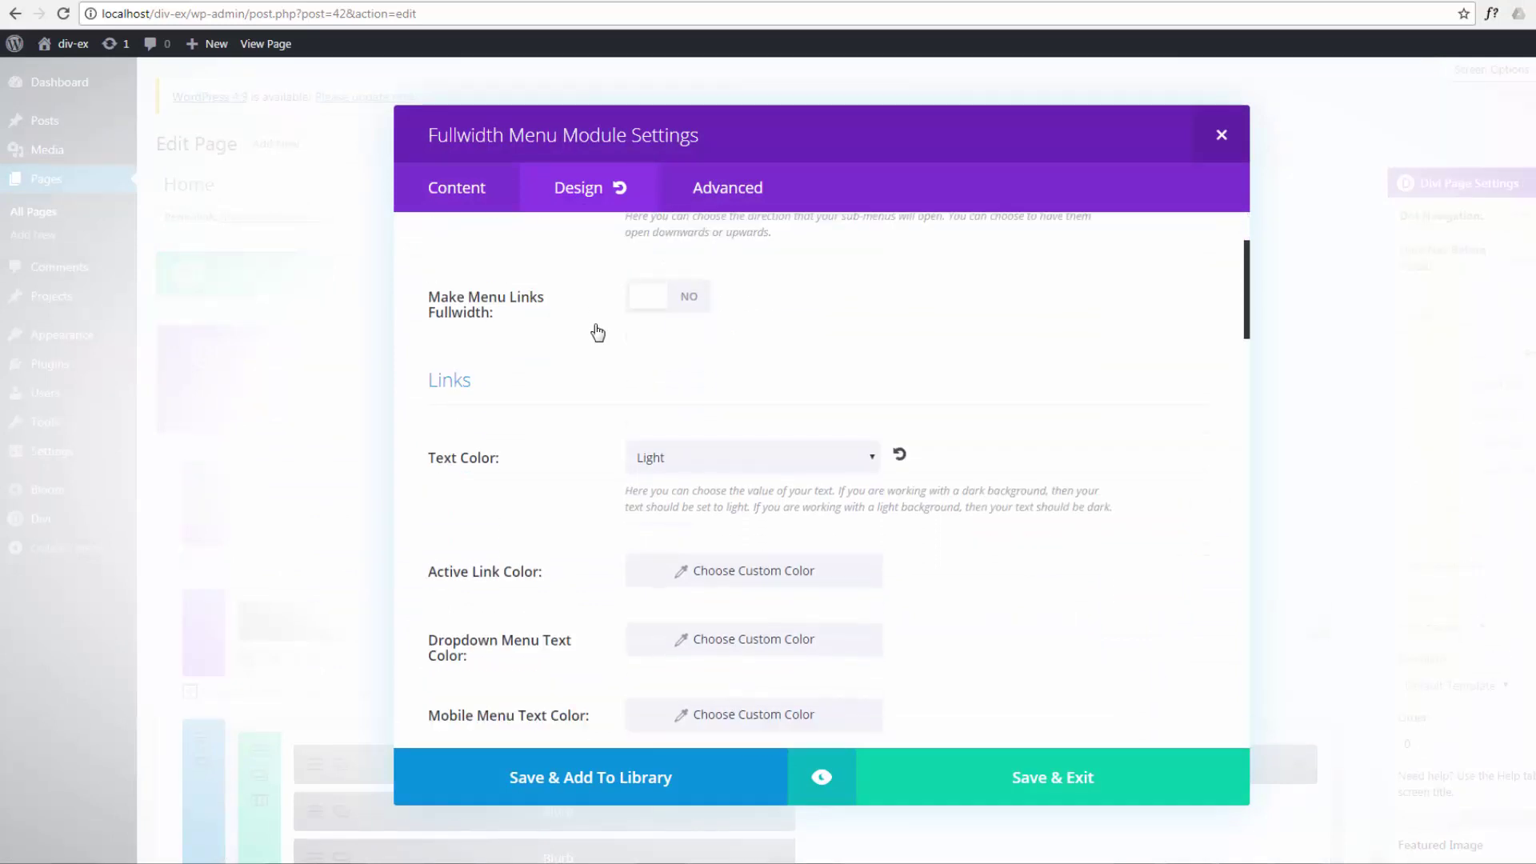
scroll(594, 331, "down", 1)
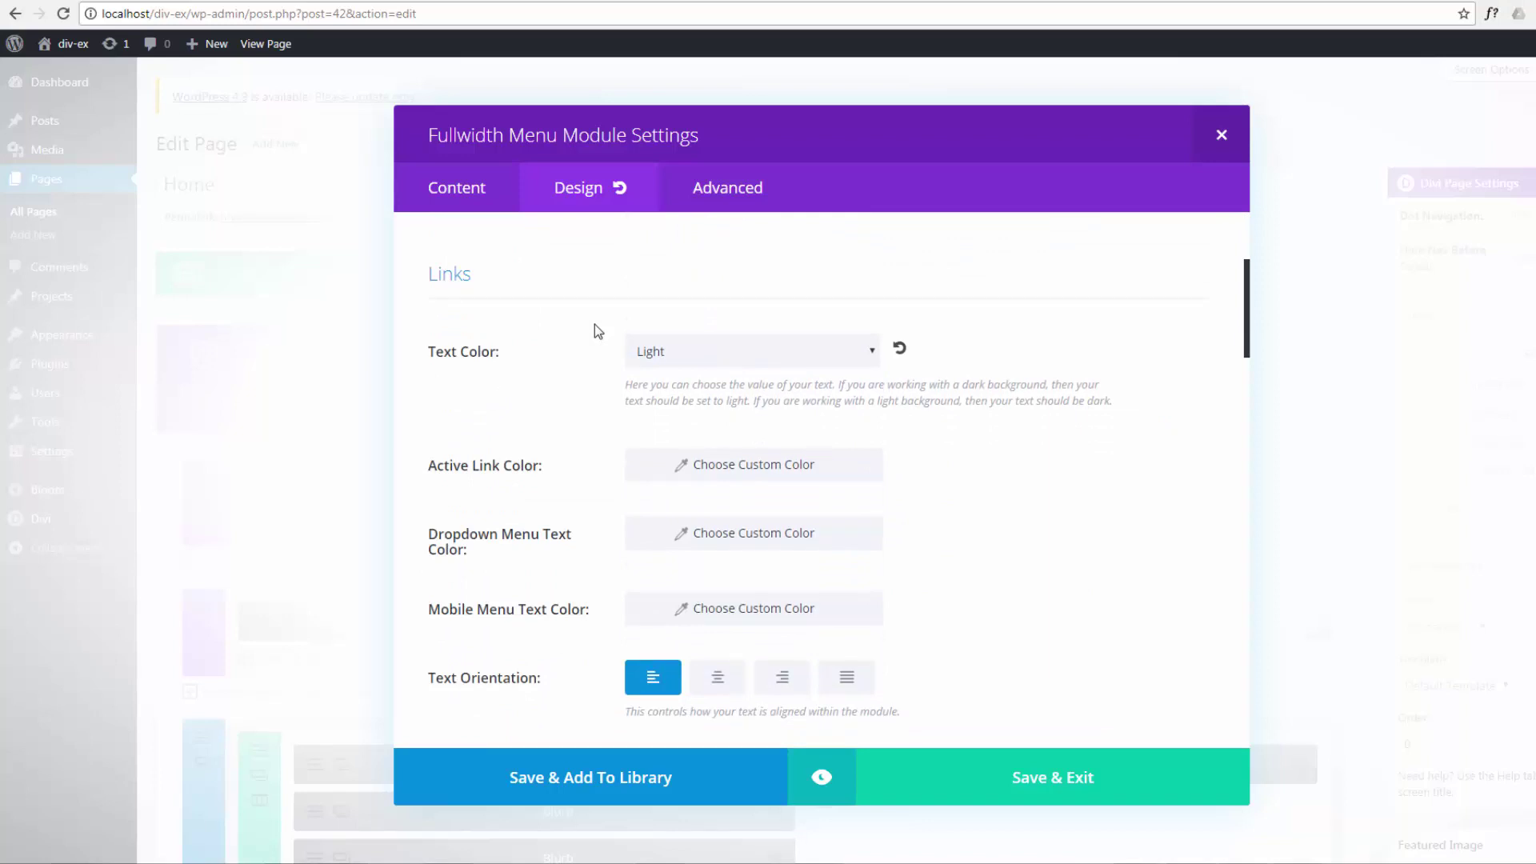
scroll(594, 325, "down", 1)
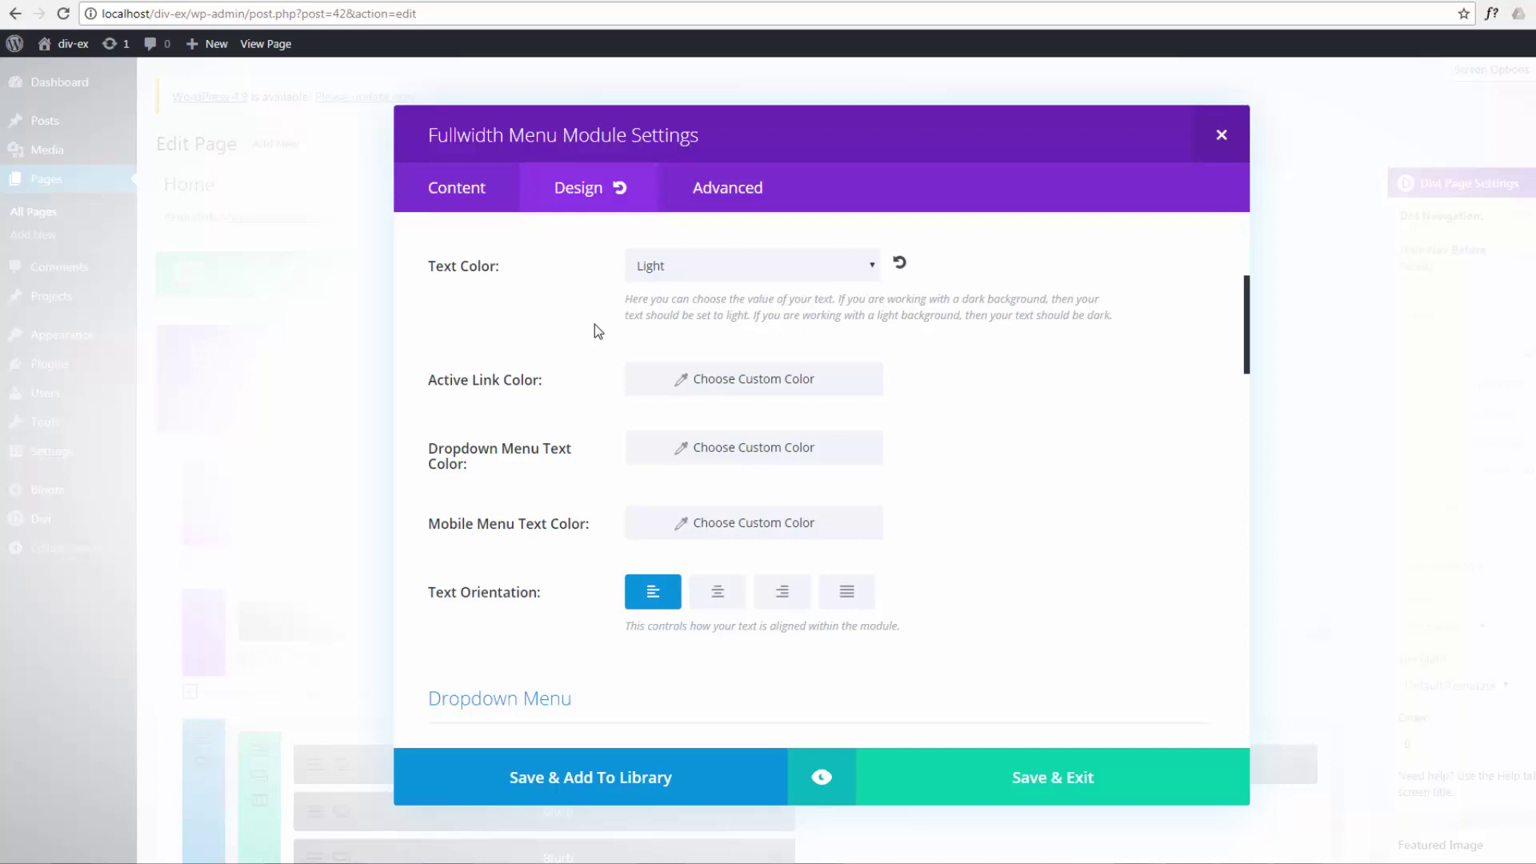
scroll(594, 324, "down", 4)
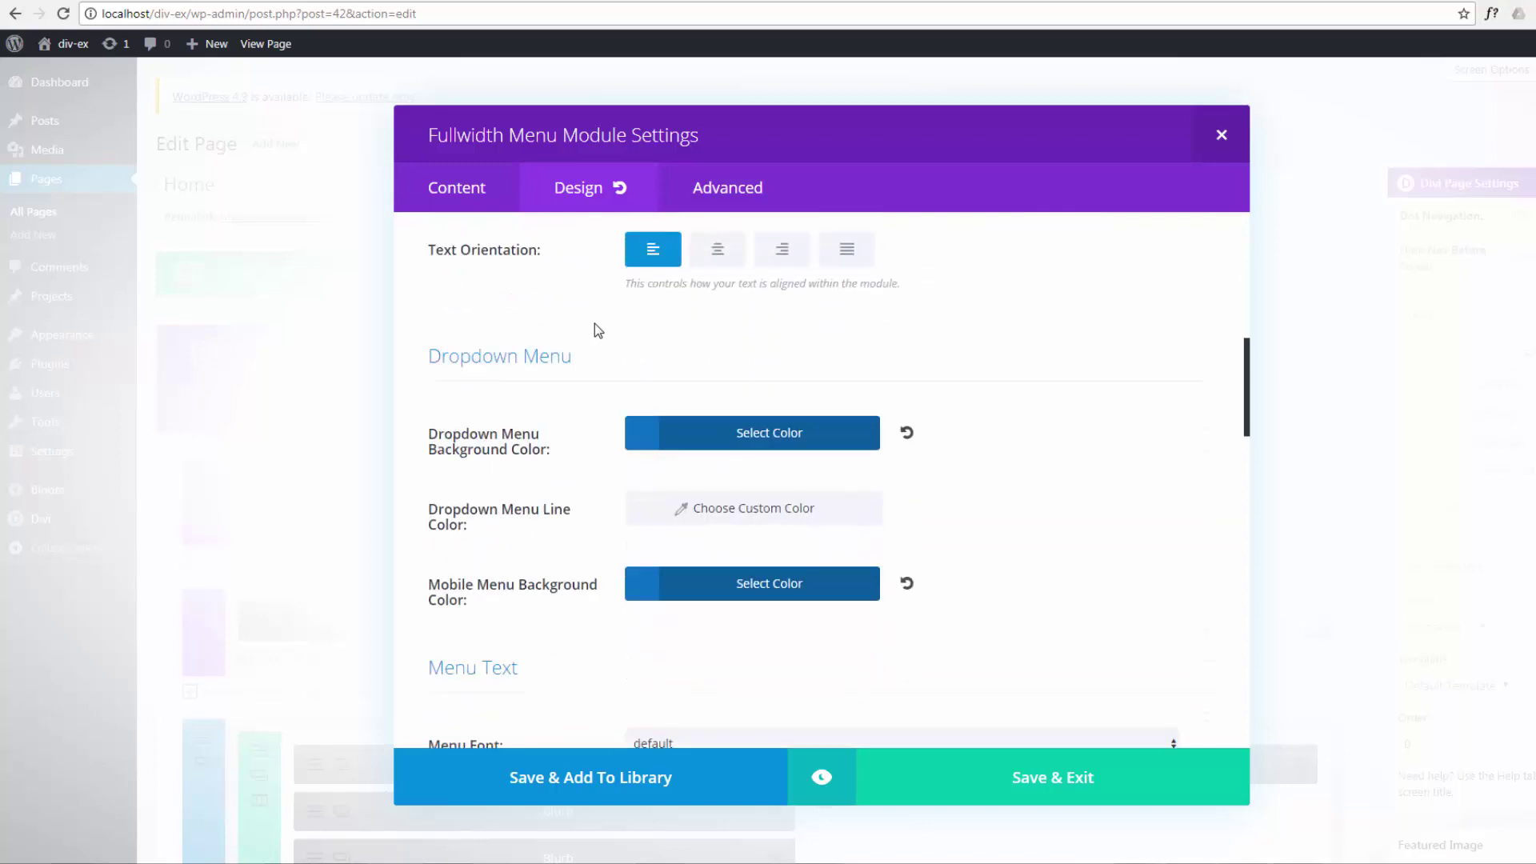
left_click(766, 438)
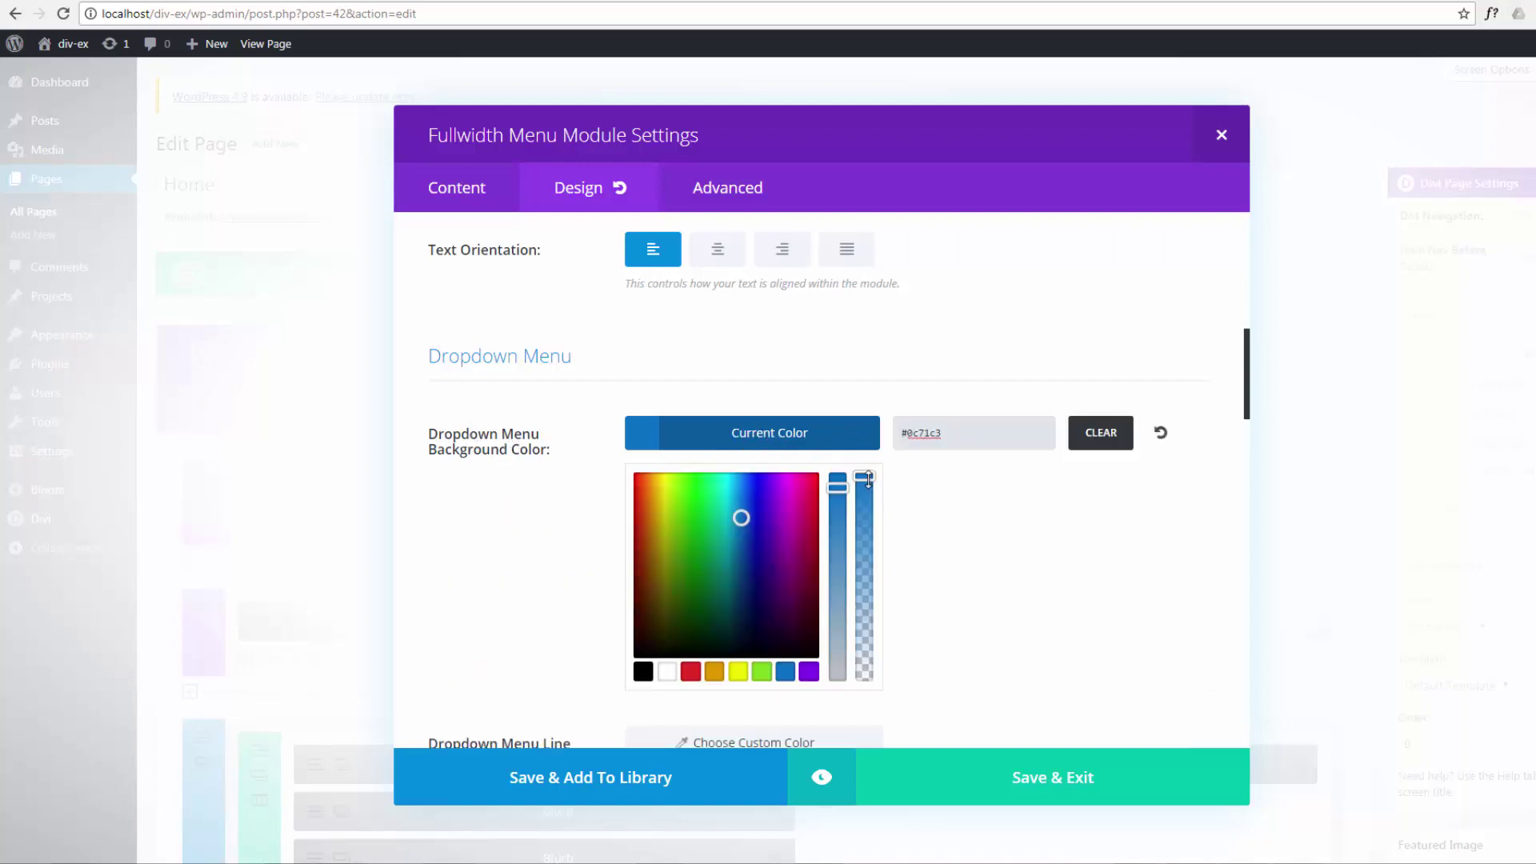
left_click_drag(868, 478, 875, 707)
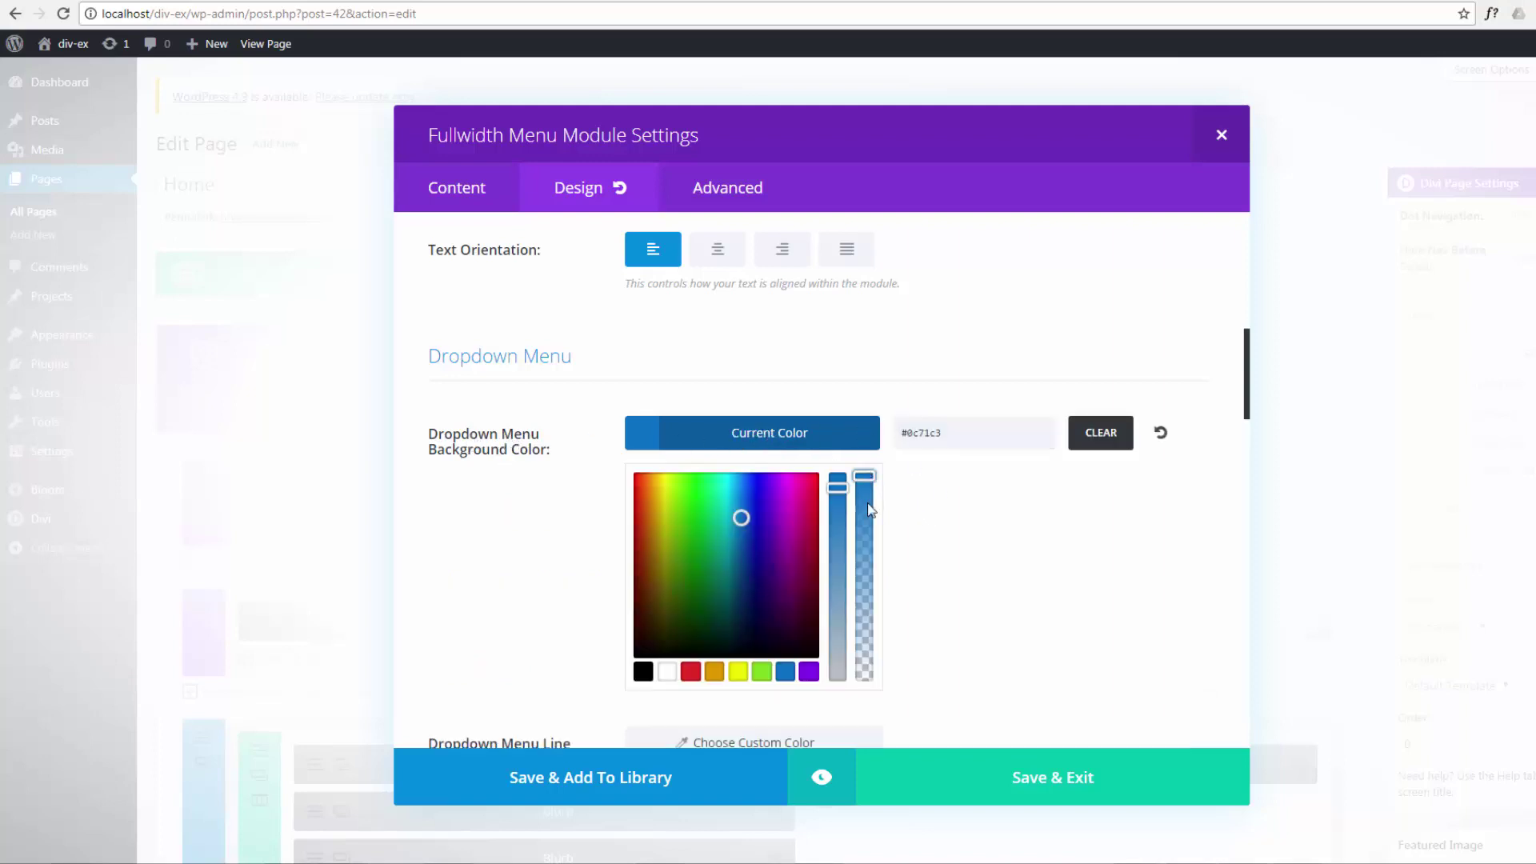
left_click(877, 708)
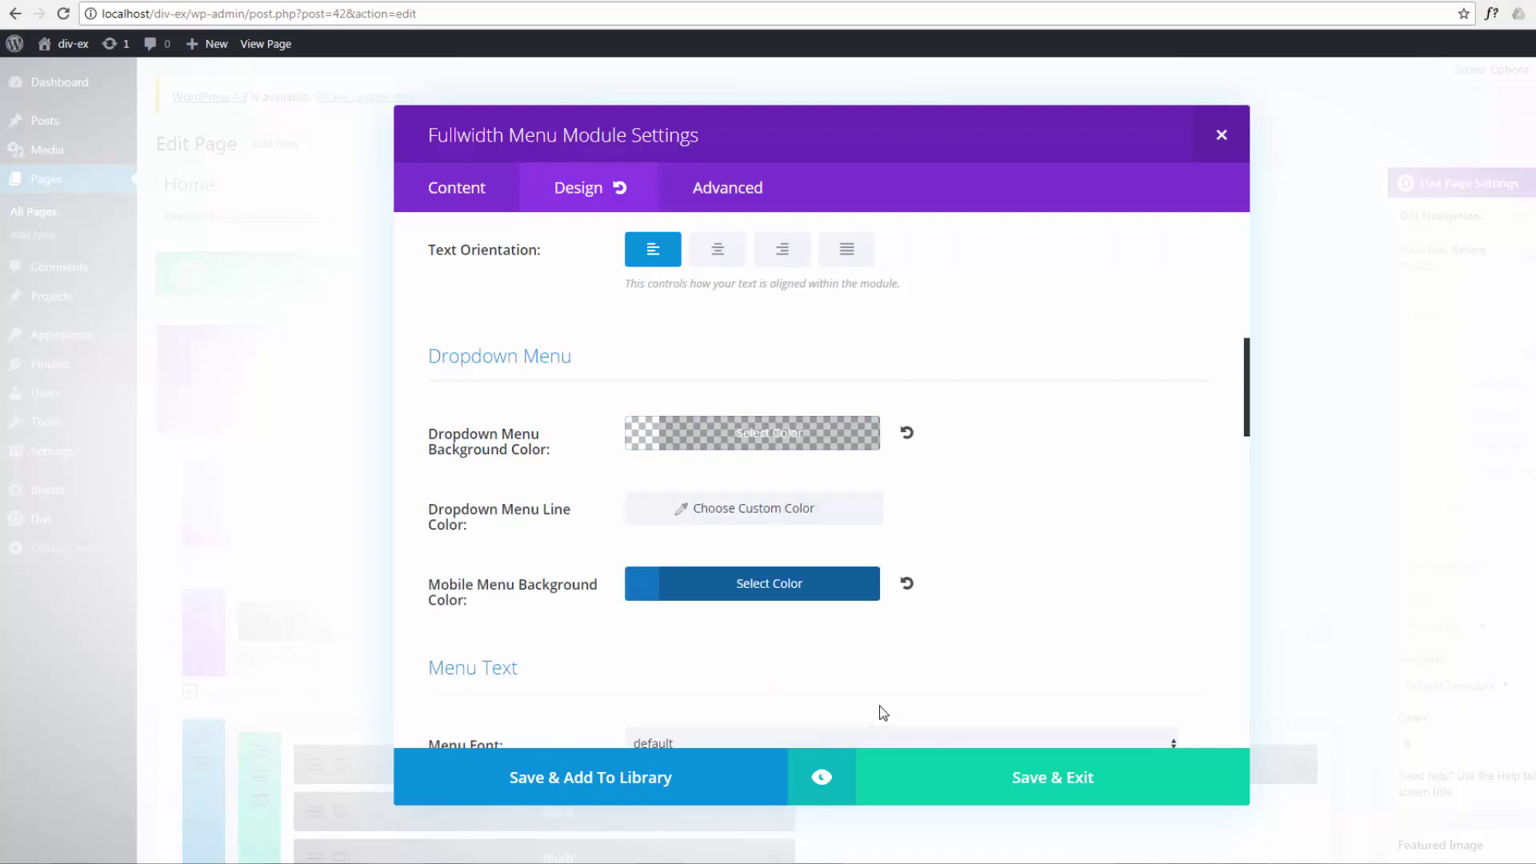
left_click(1030, 781)
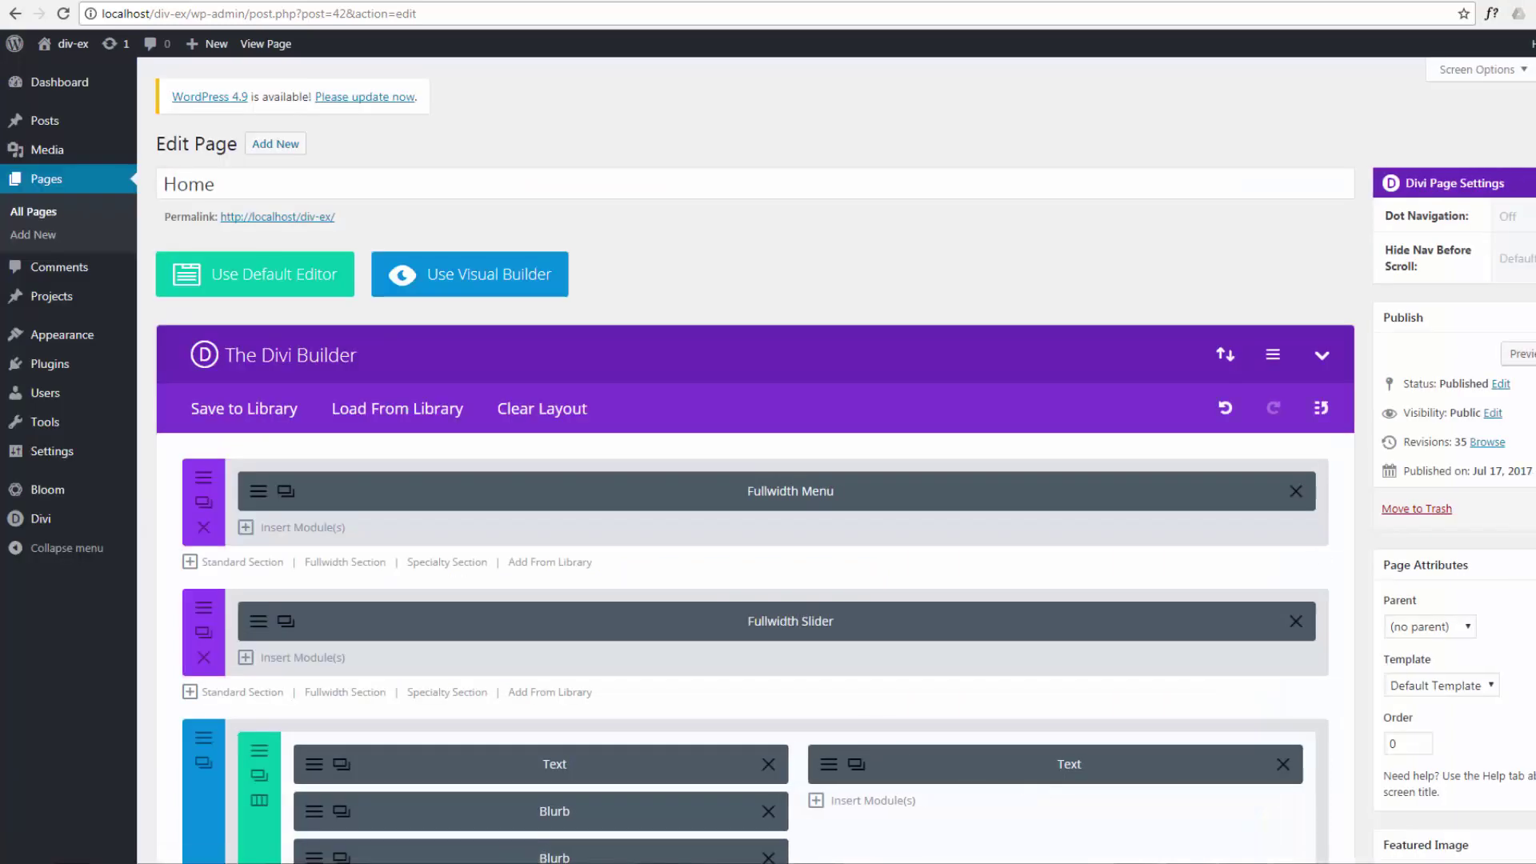
- Update the Home page and preview it
left_click(1532, 509)
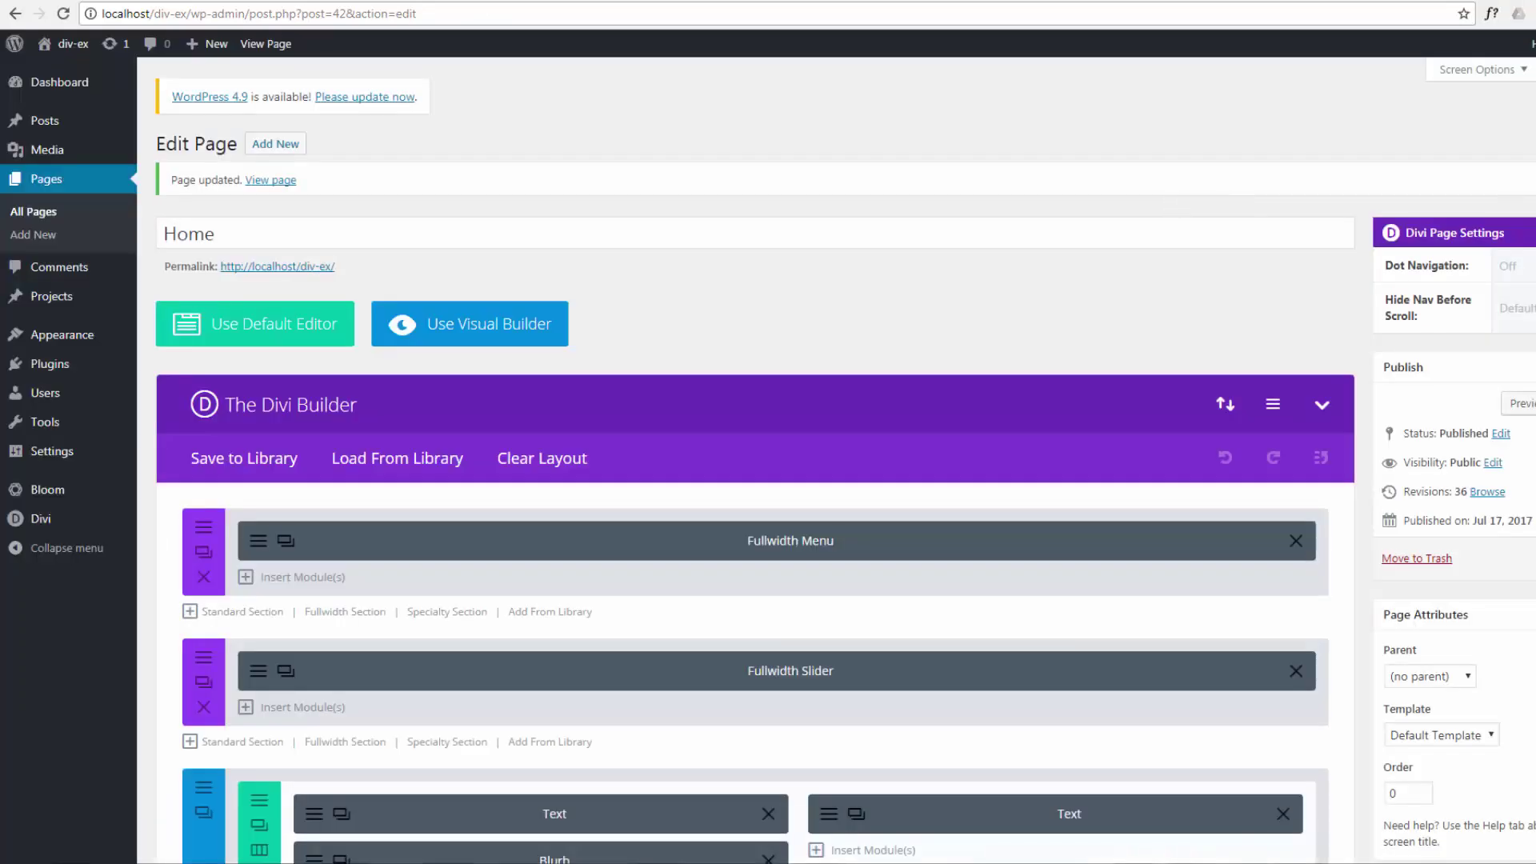
left_click(1524, 404)
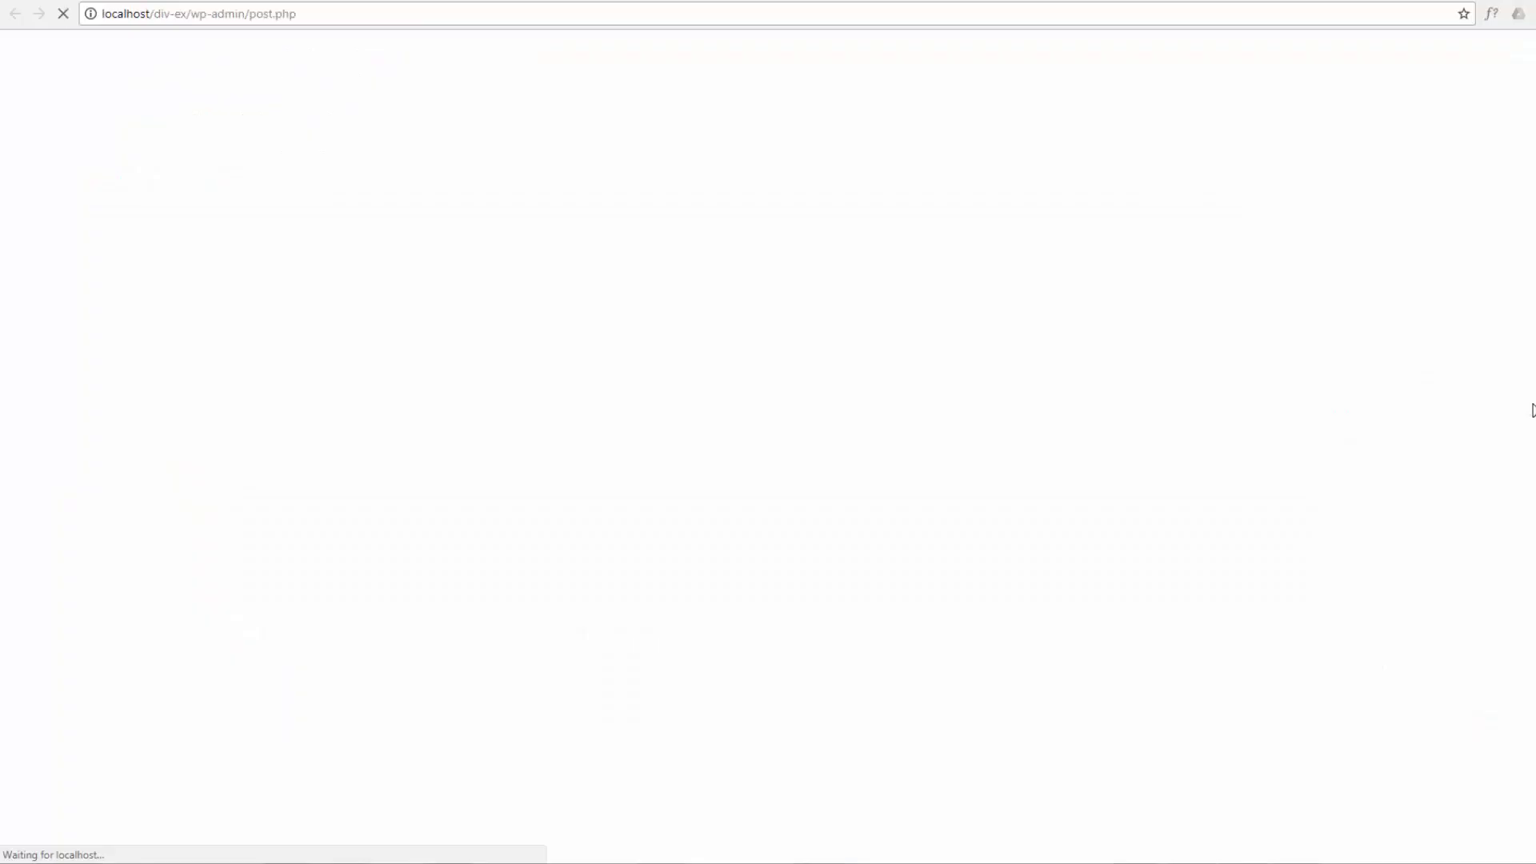